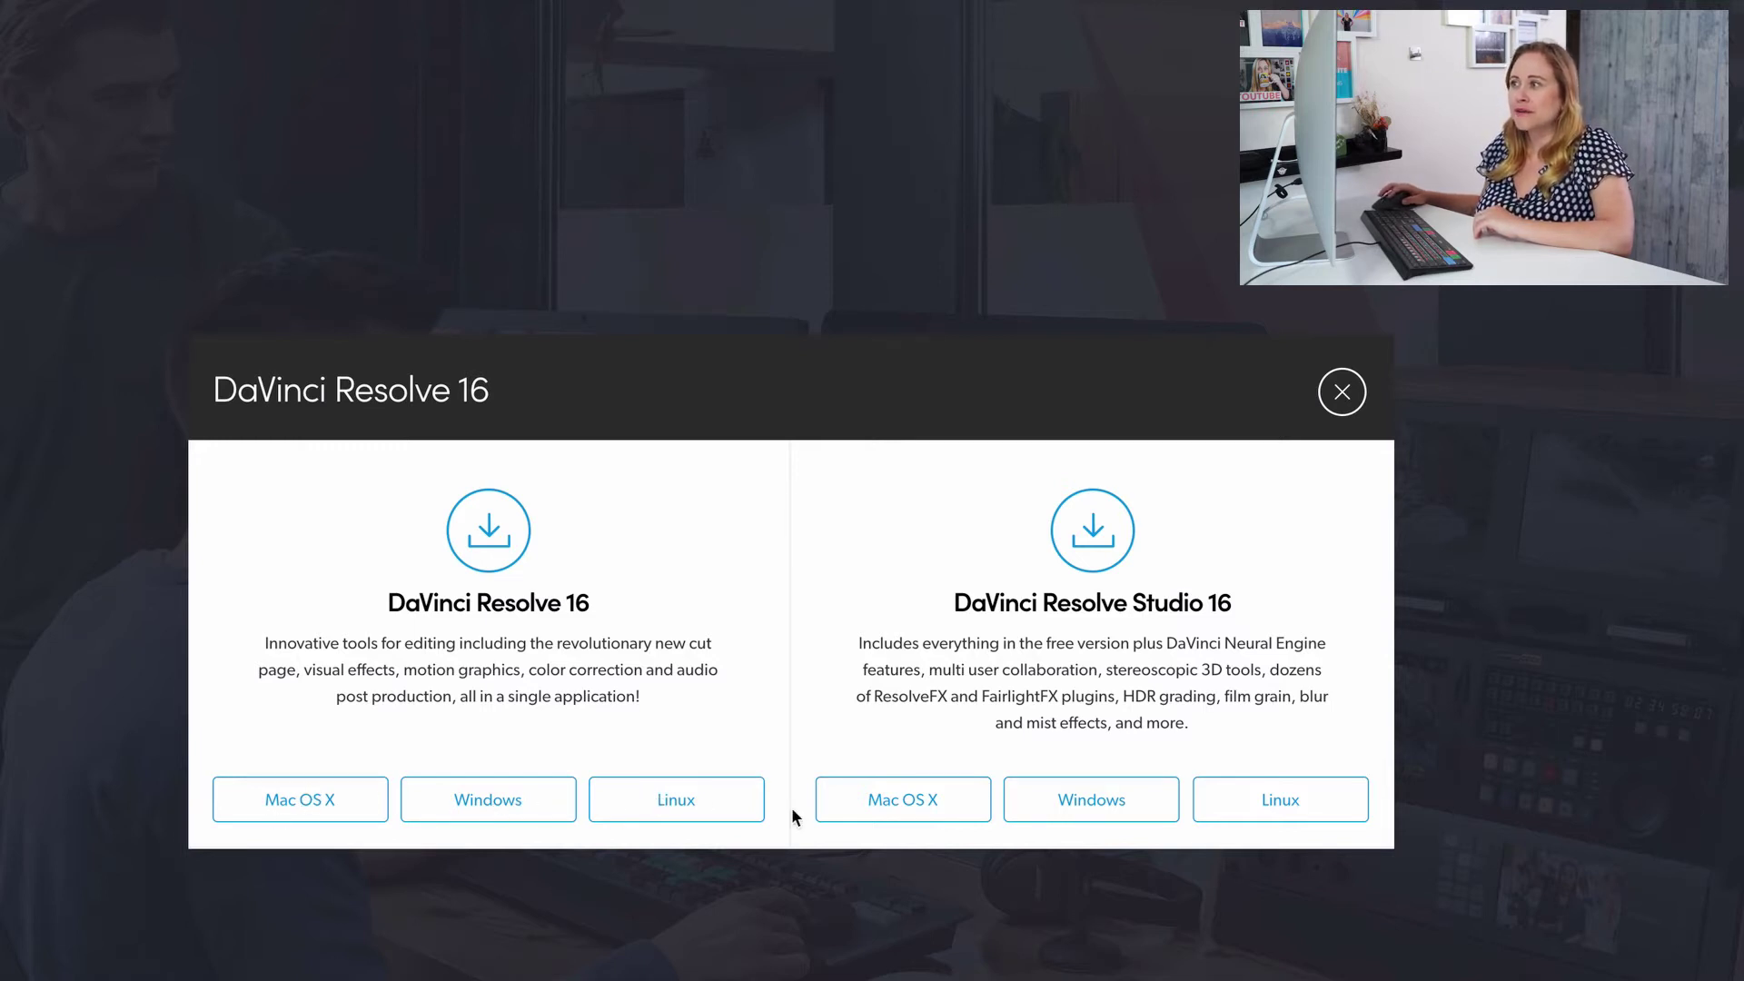
- Choose the free DaVinci Resolve 16.2.3 download to bring up the Your Details registration form
left_click(343, 809)
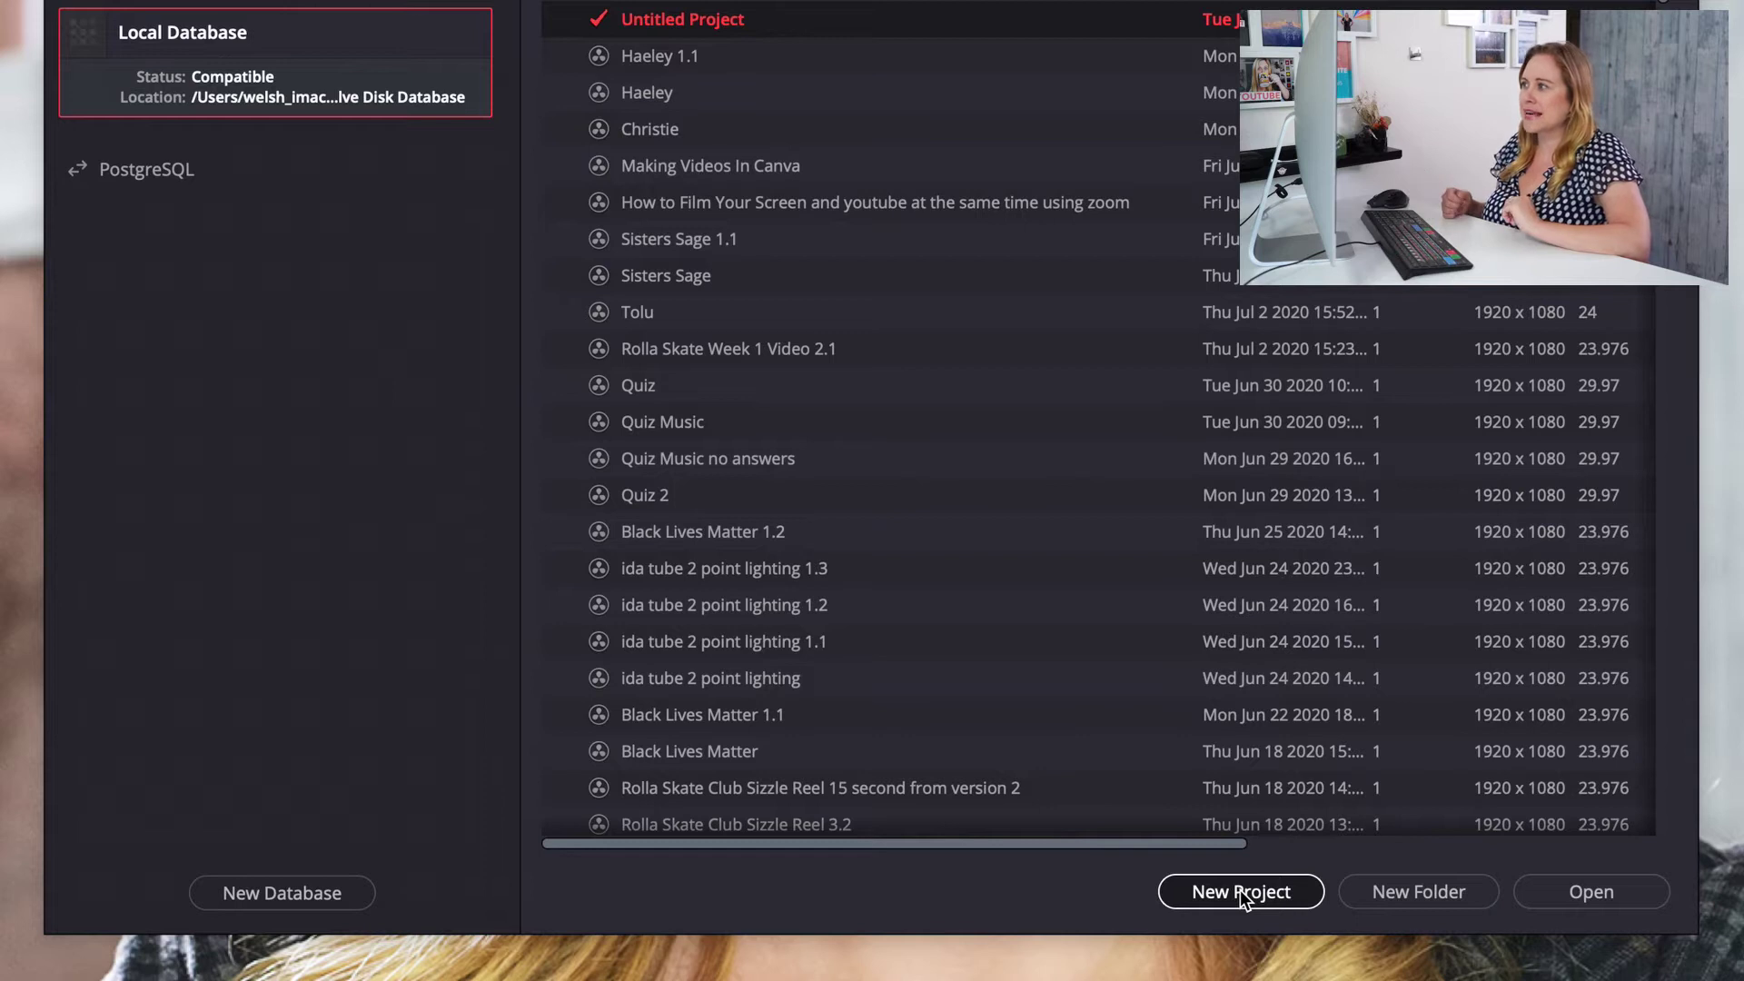
- Create a new project named 'Video Editing' from the Project Manager
left_click(1240, 890)
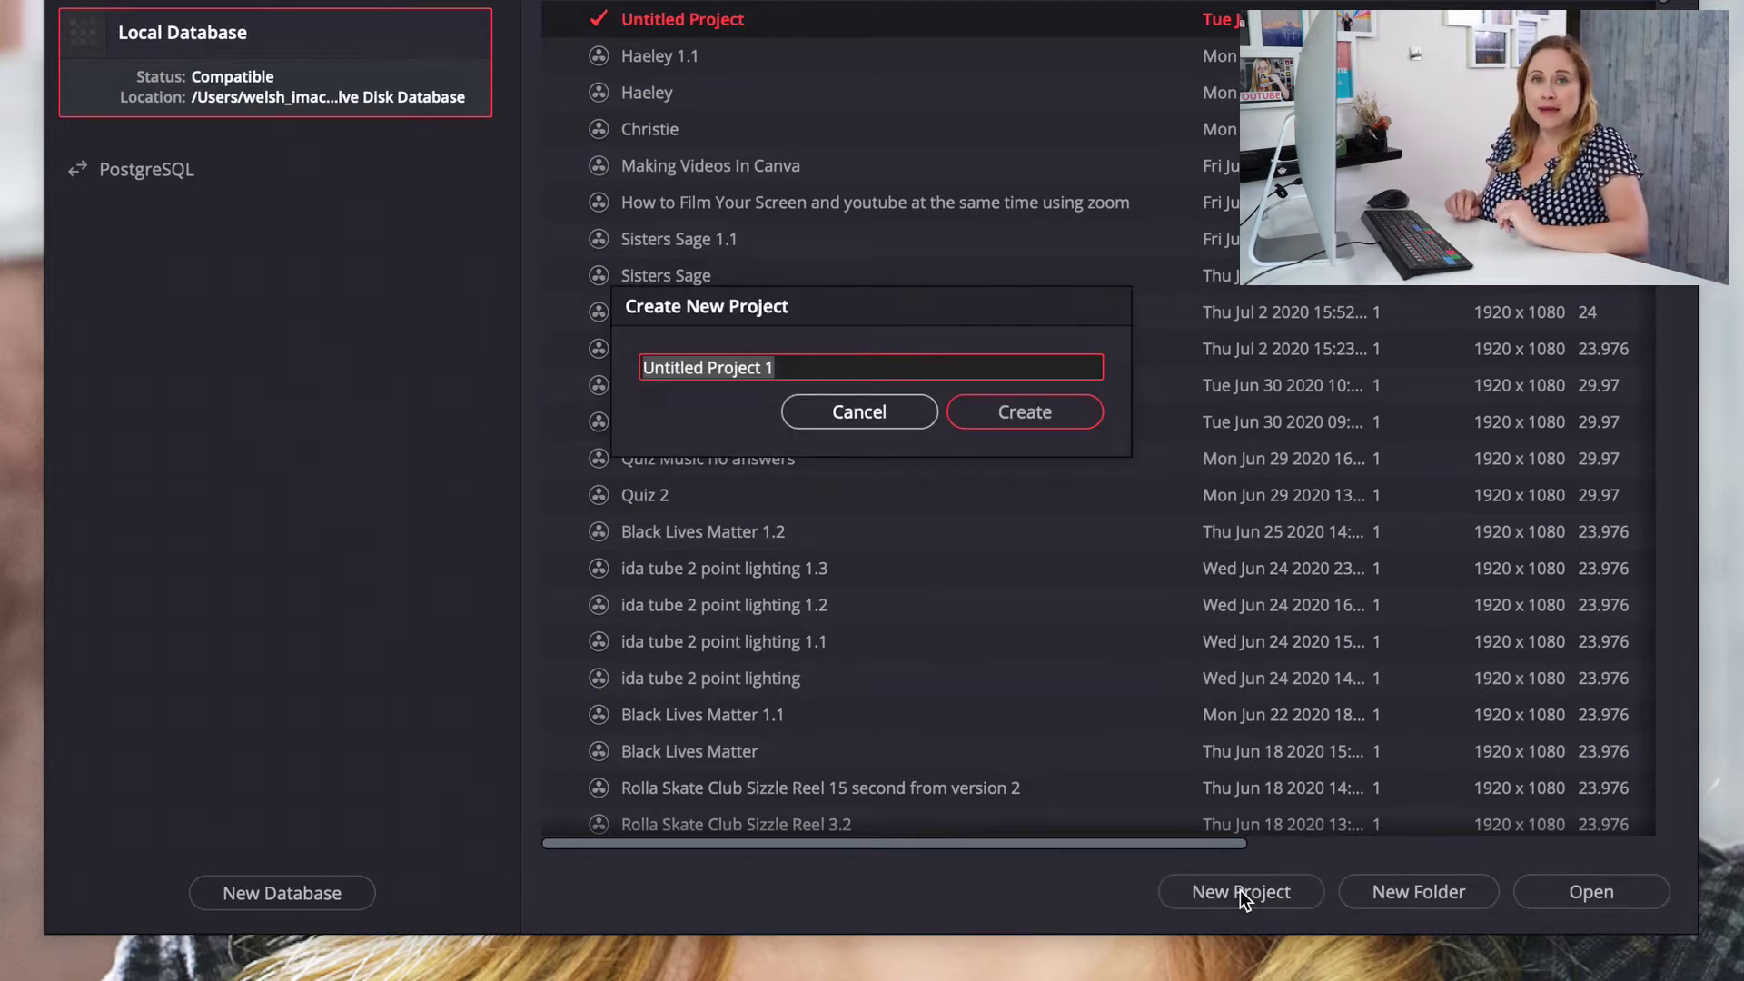
type("Video Editing")
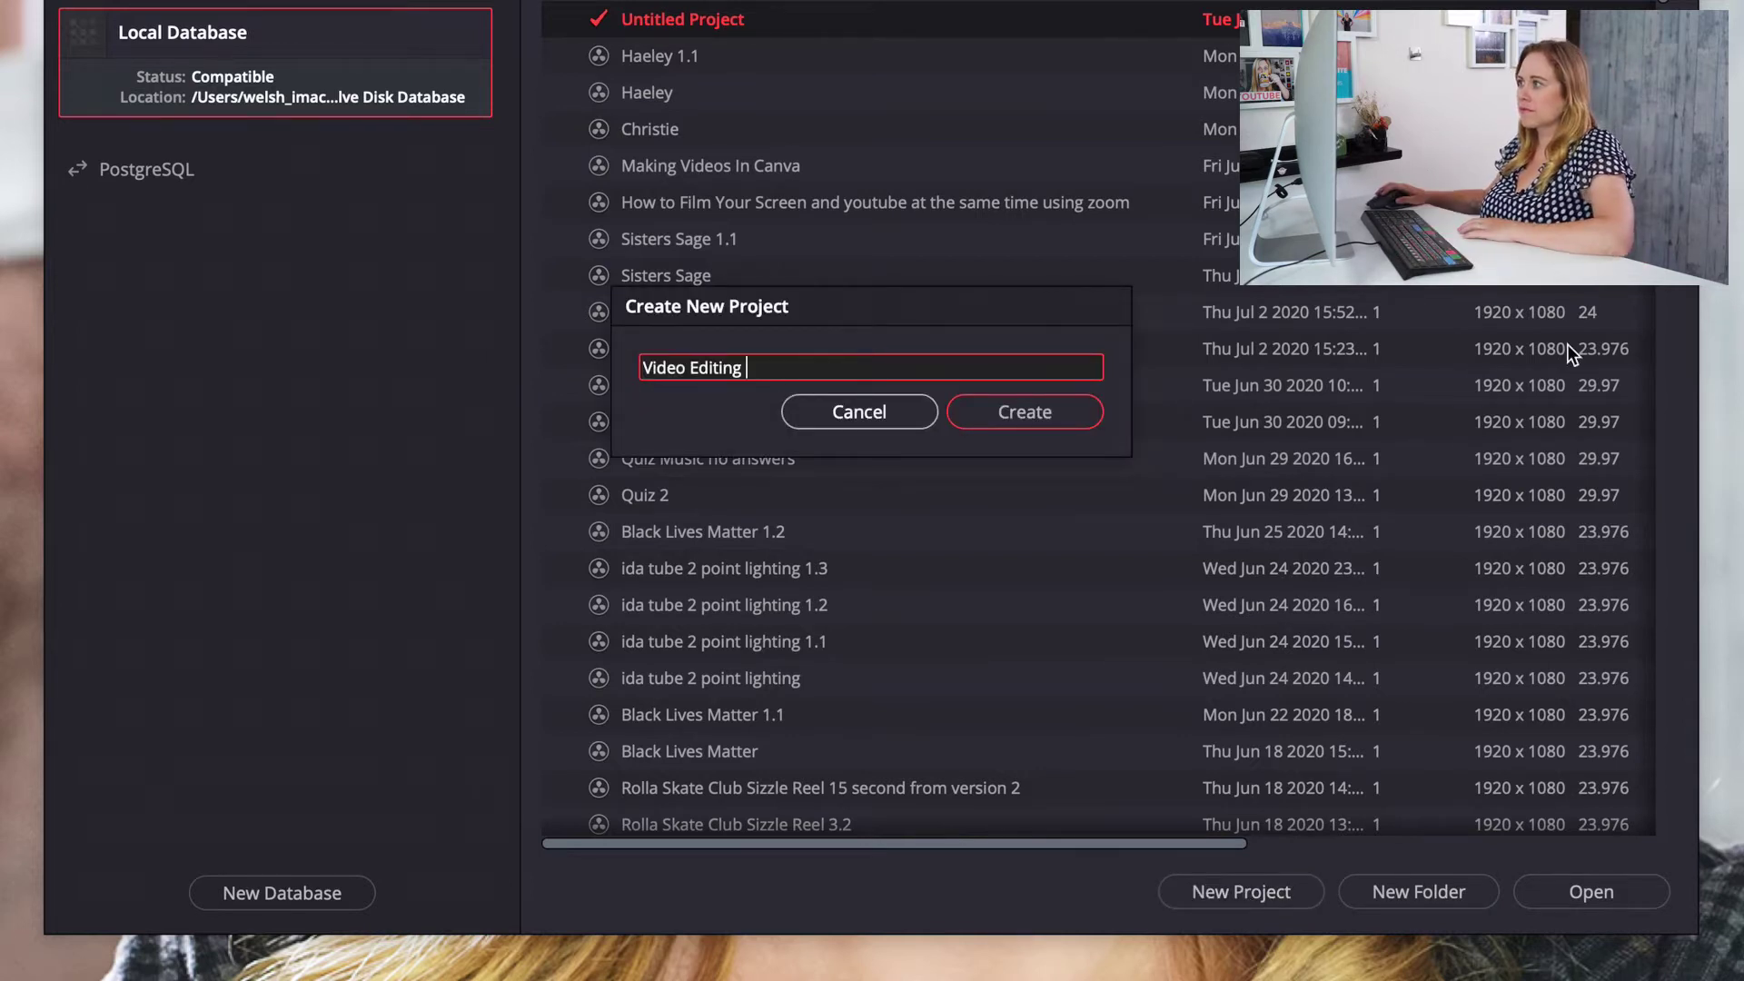
left_click(1055, 410)
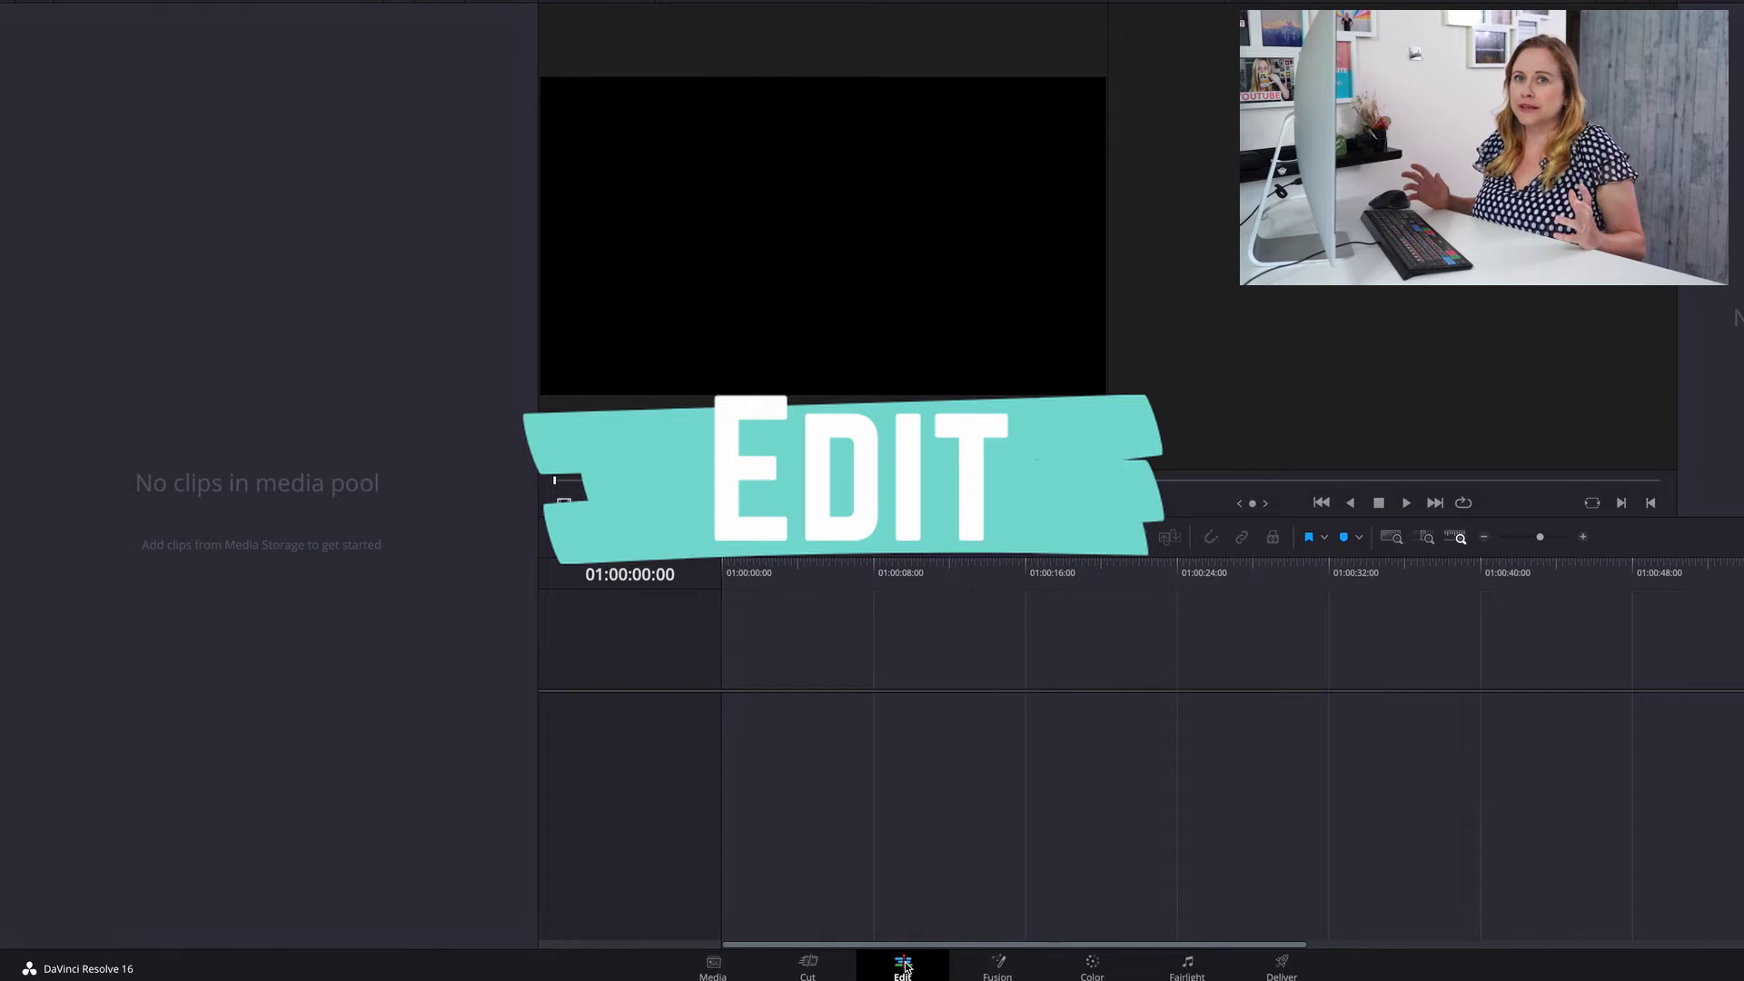
- Visit the Color page, then move on to the Deliver page
left_click(1095, 969)
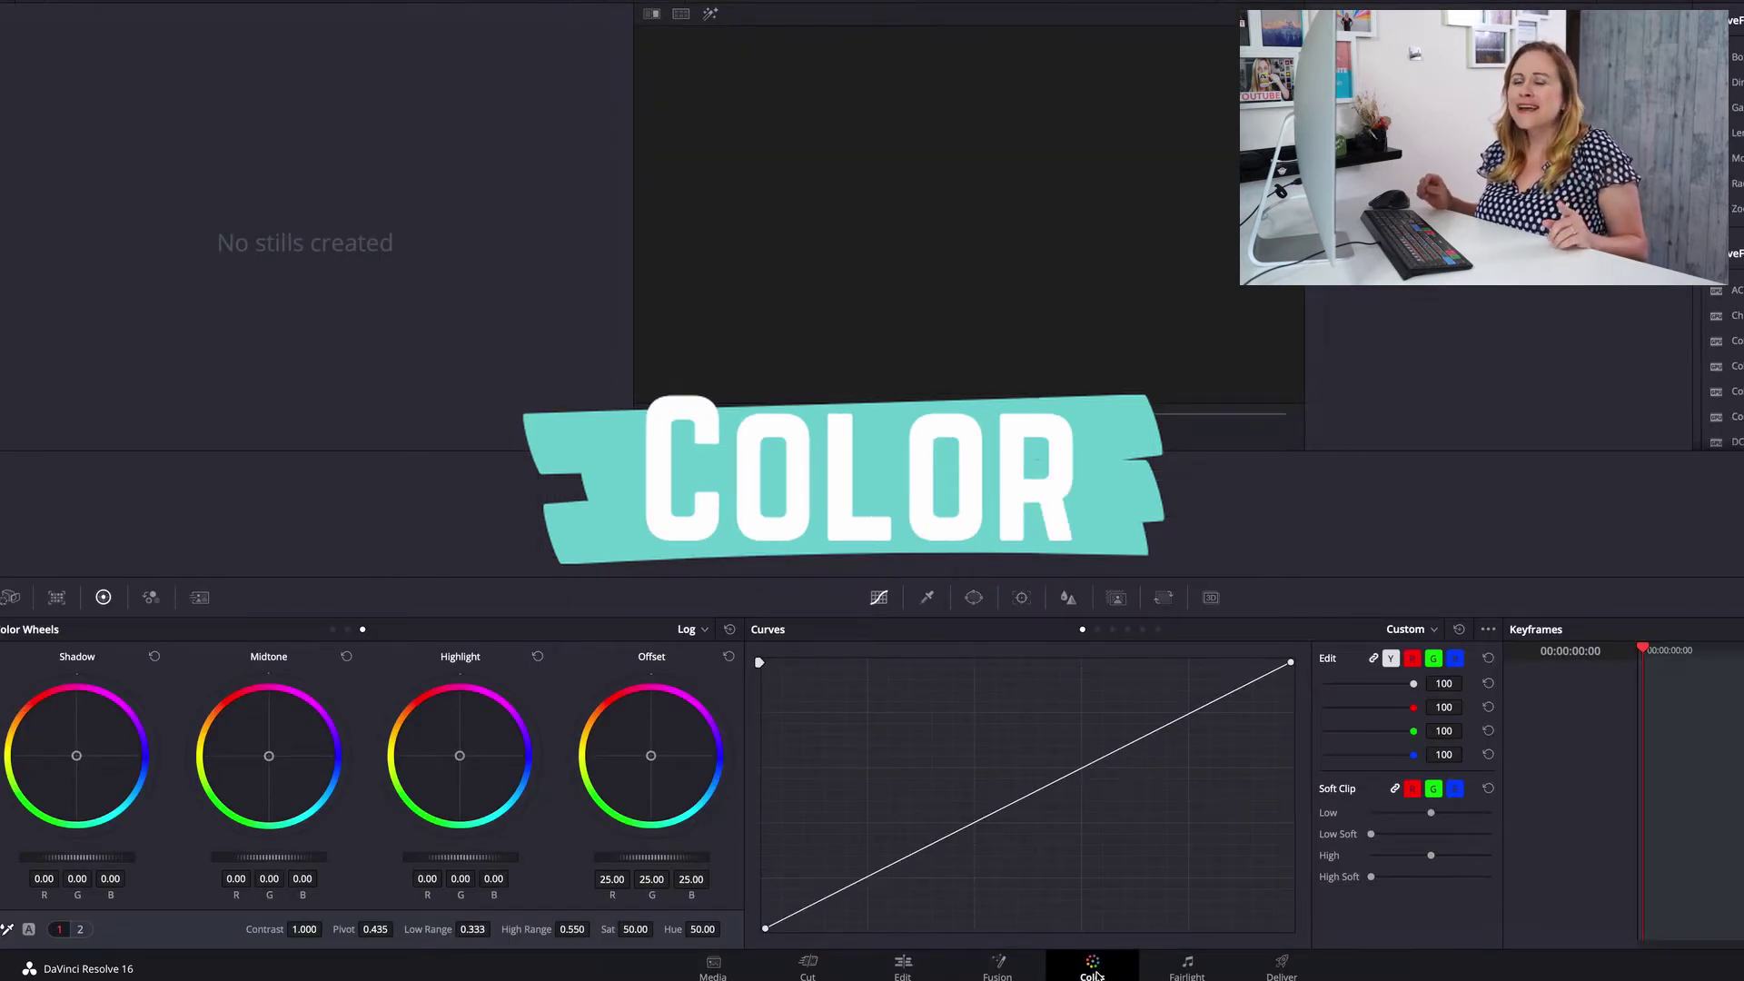
left_click(1291, 964)
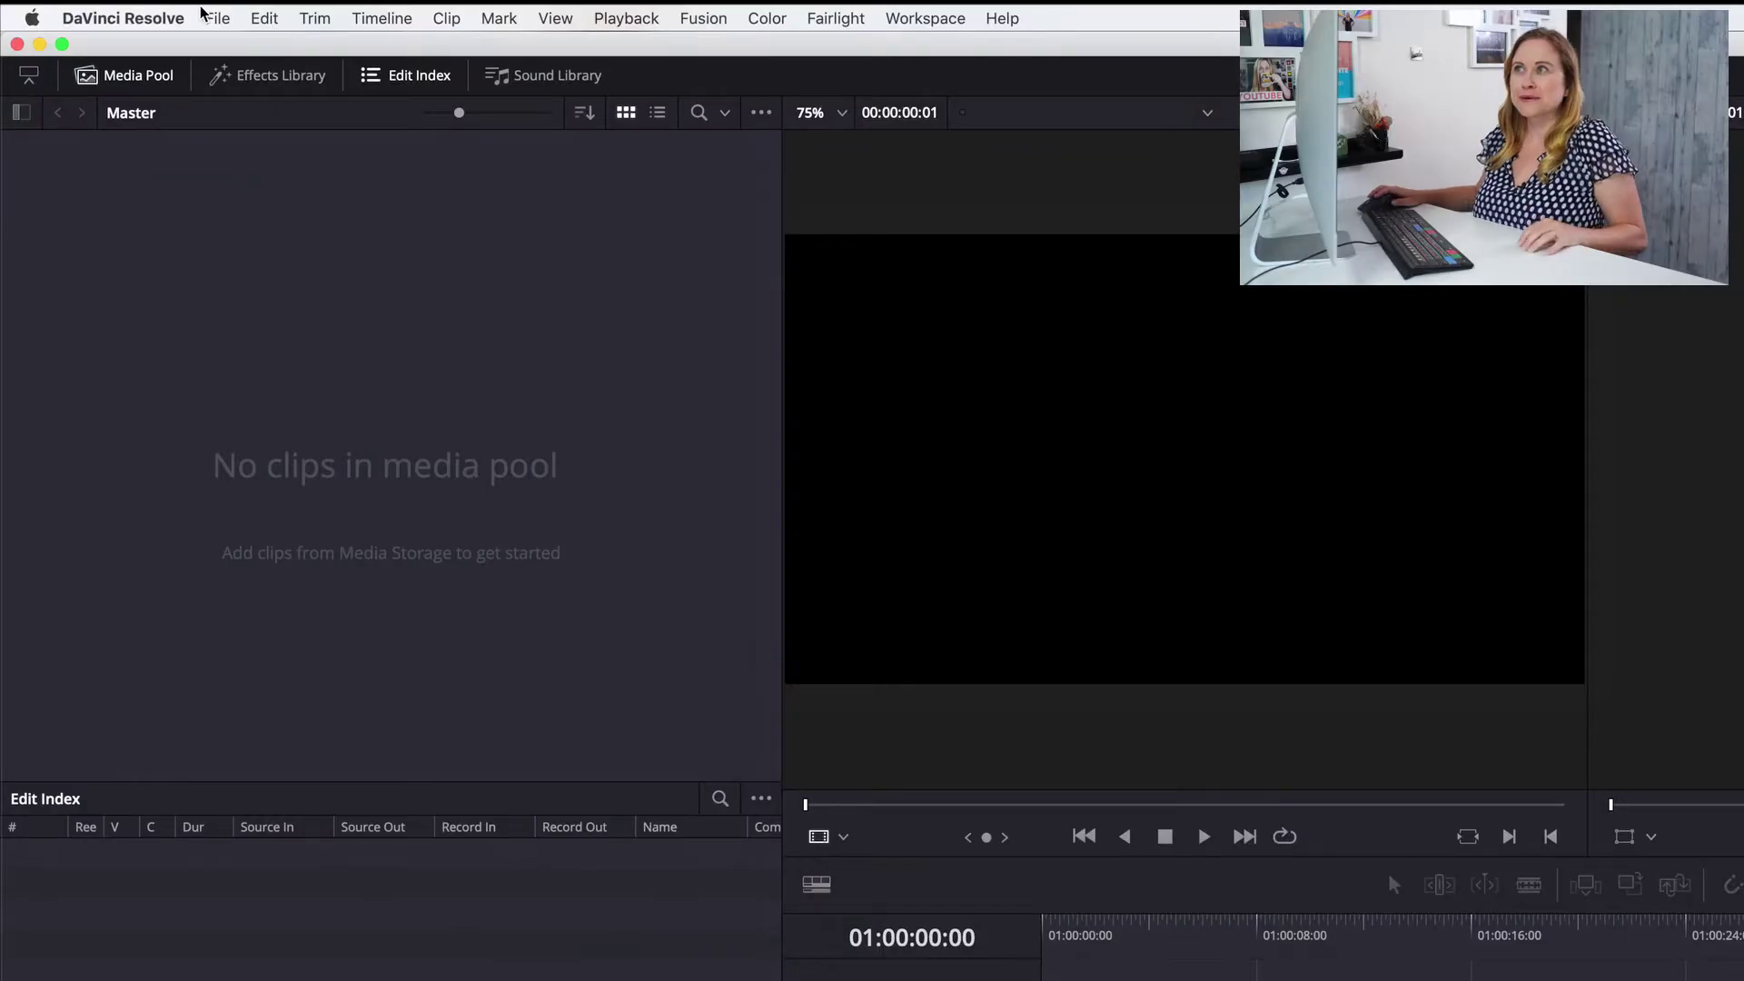
- Tick Live Save under User > Project Save and Load in Preferences
left_click(216, 18)
mouse_move(185, 12)
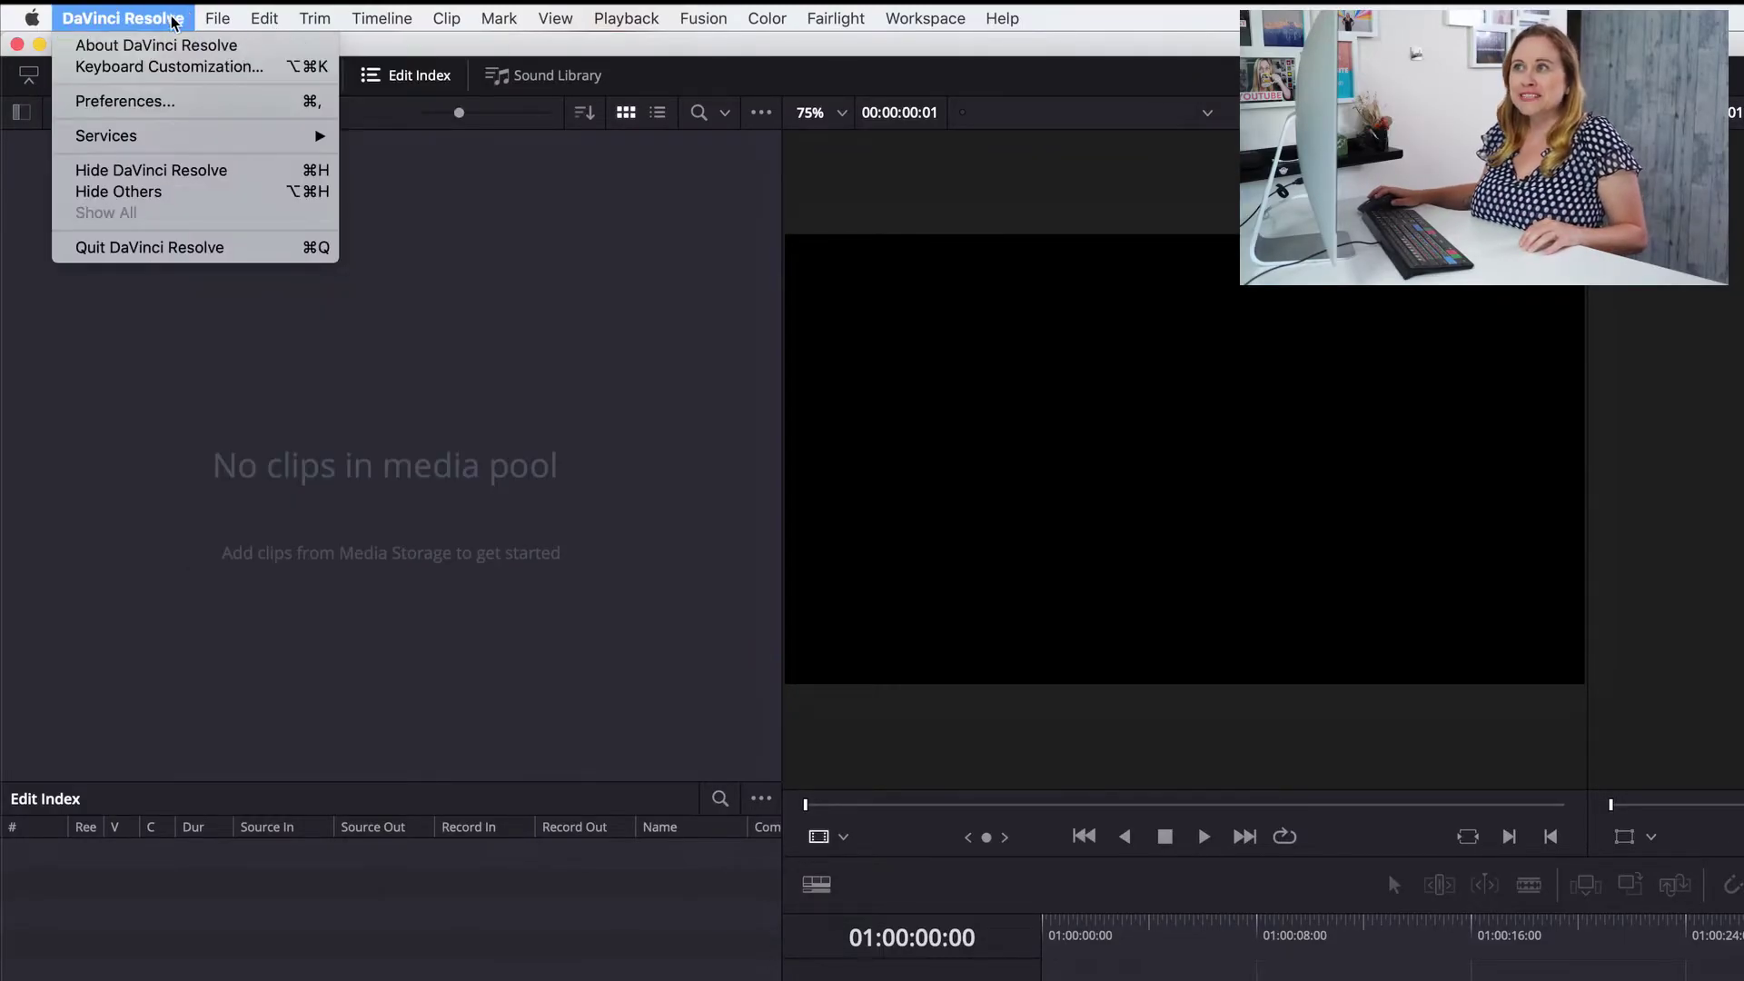
left_click(151, 104)
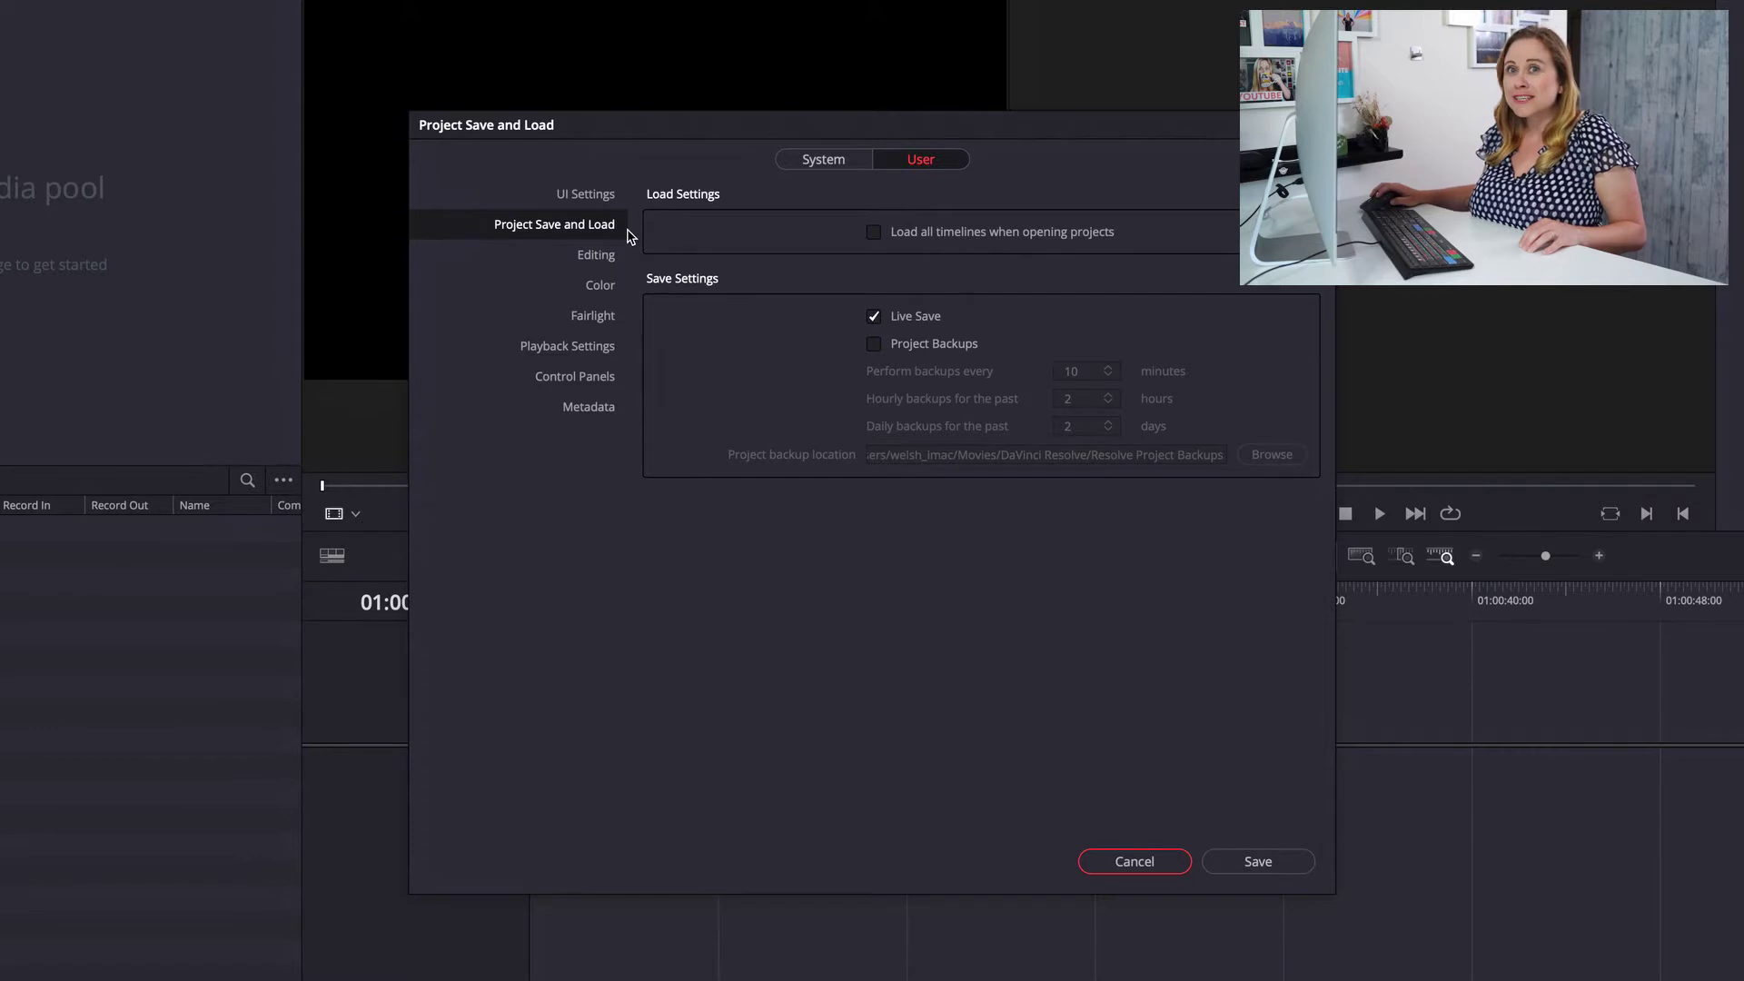
left_click(873, 318)
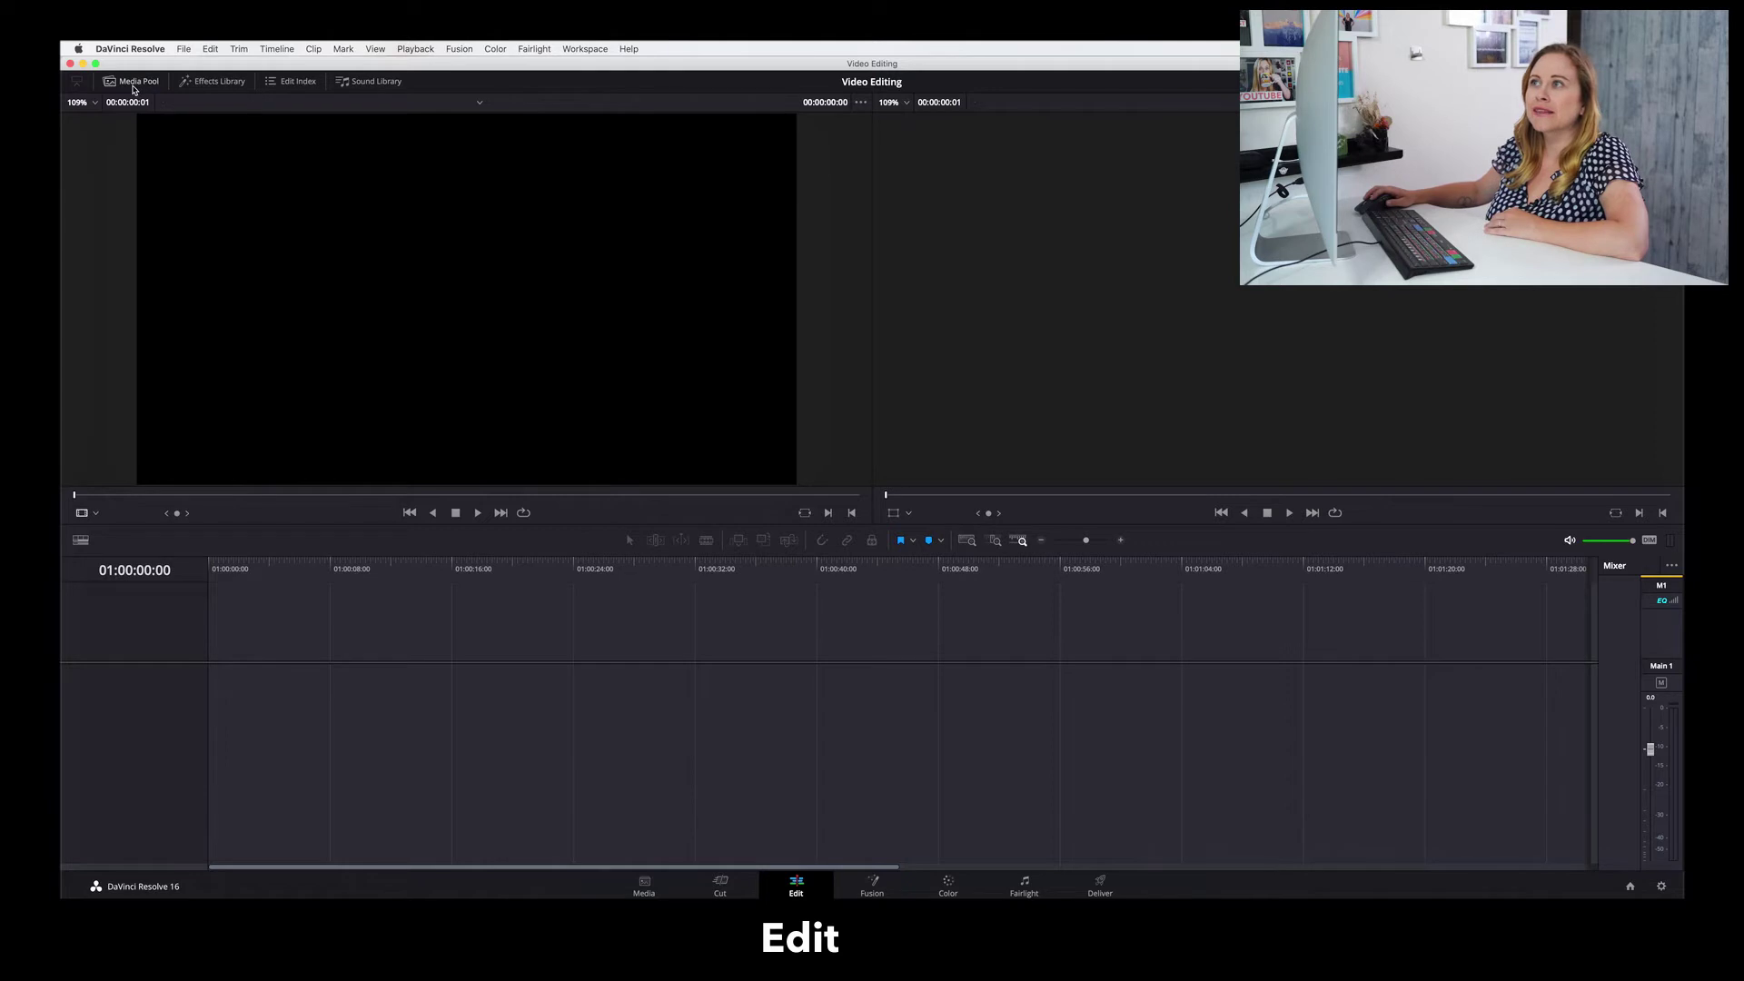
- Reopen the empty media pool on the Edit page
left_click(133, 82)
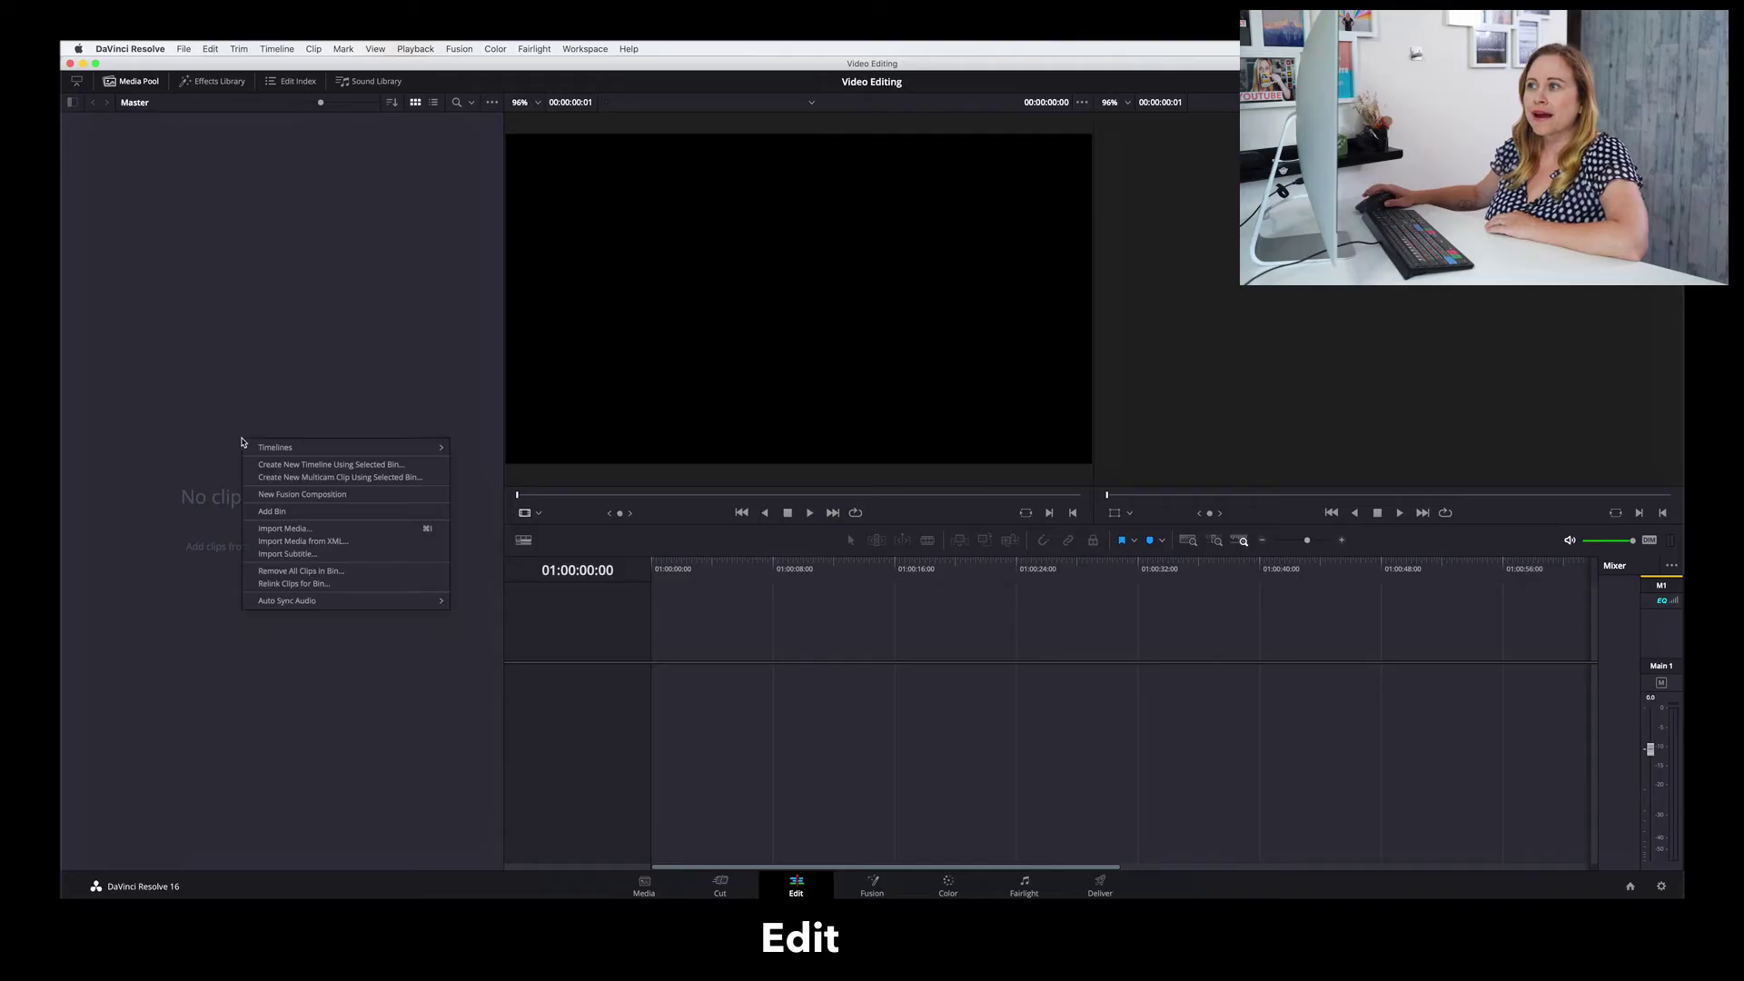
- Import C0008.MP4 and C0009.MP4 from Desktop > Haeley into the media pool
left_click(285, 528)
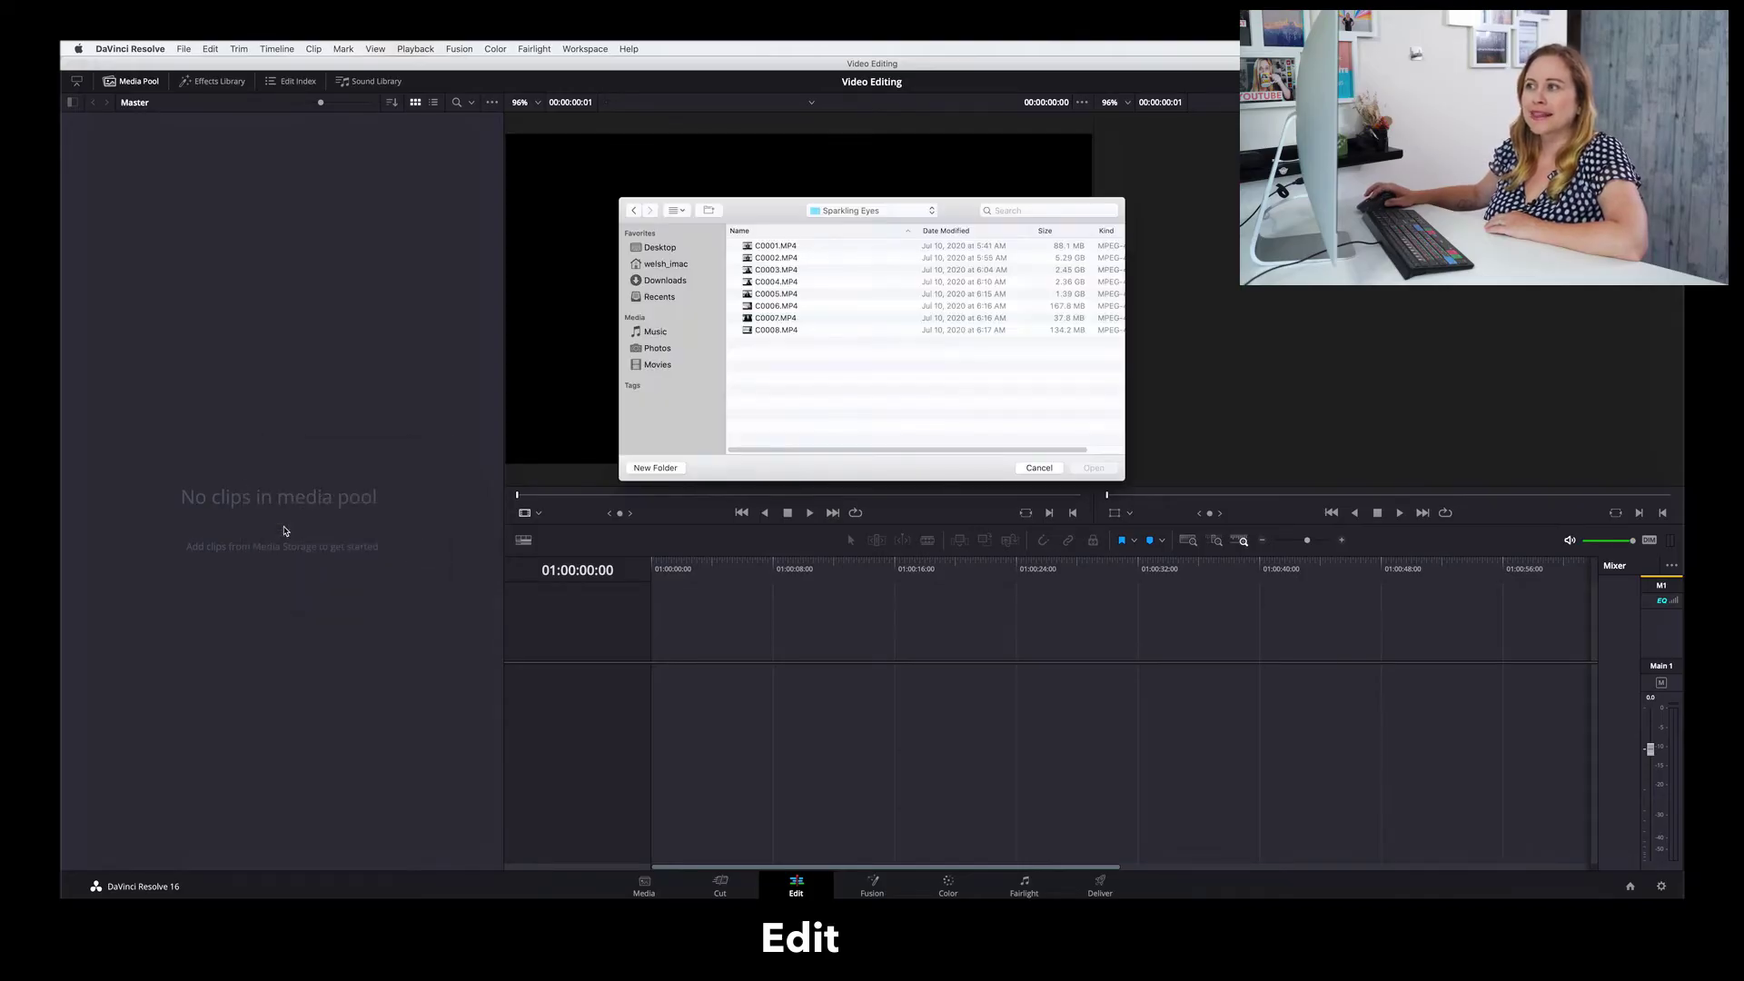
left_click(898, 215)
left_click(840, 237)
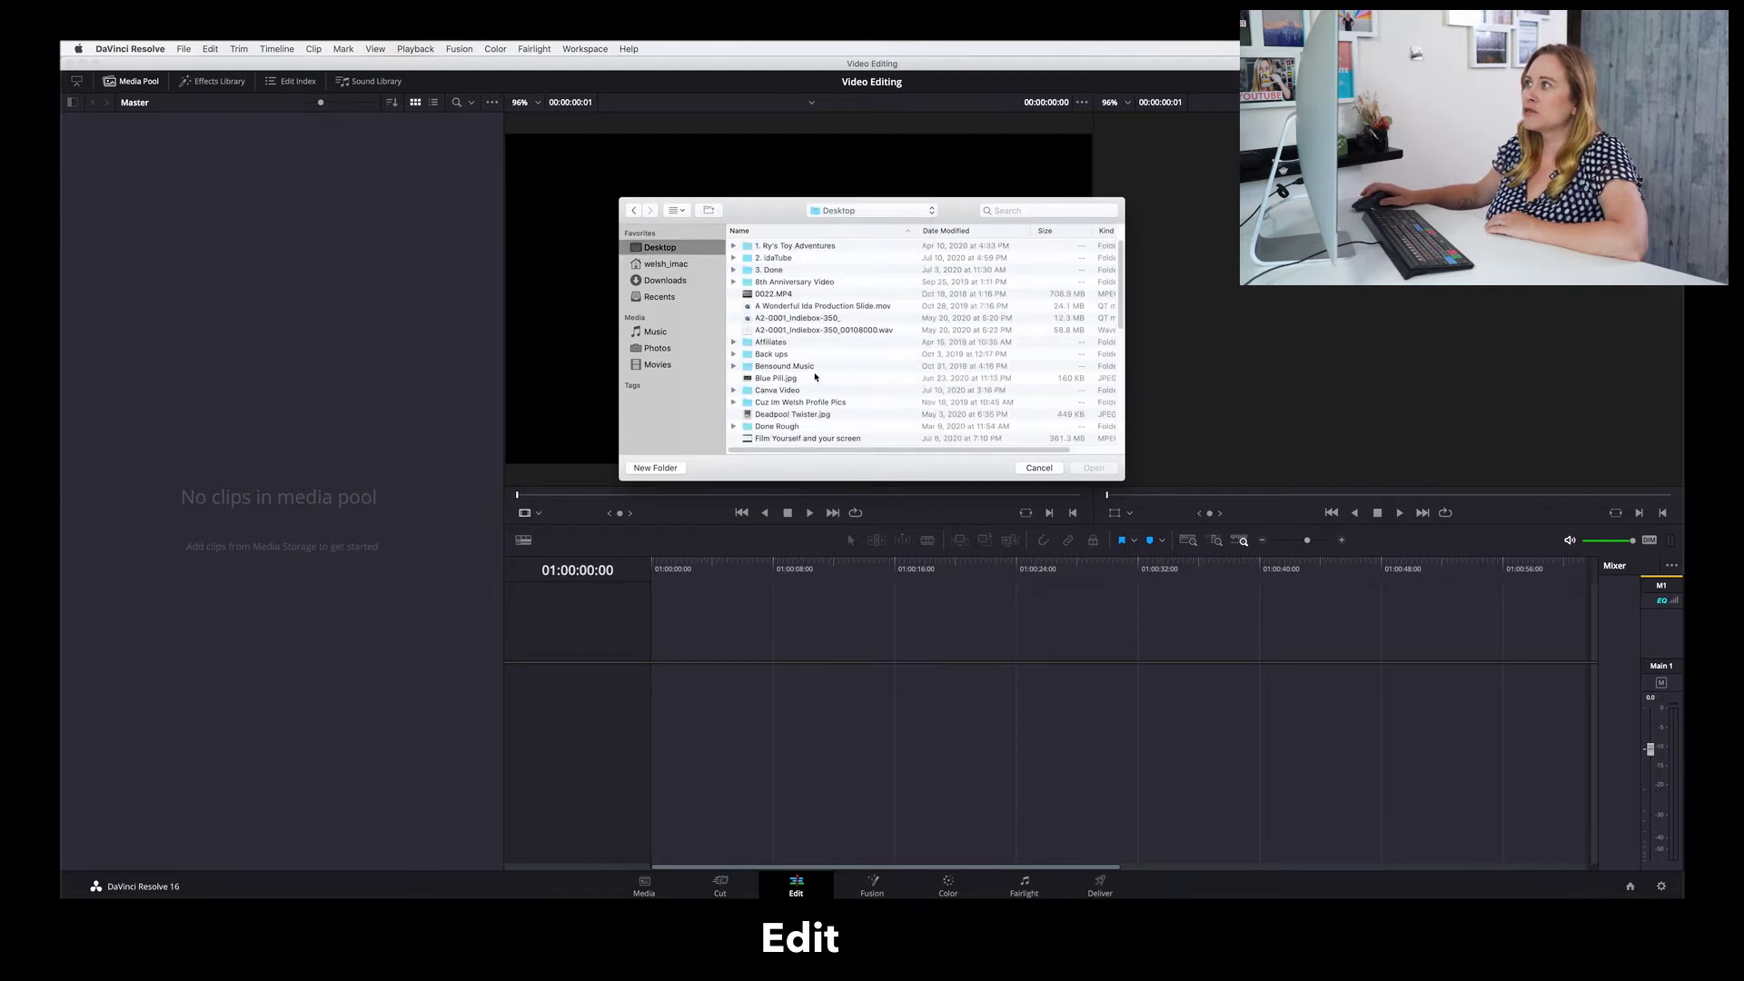
double_click(814, 377)
left_click(774, 342)
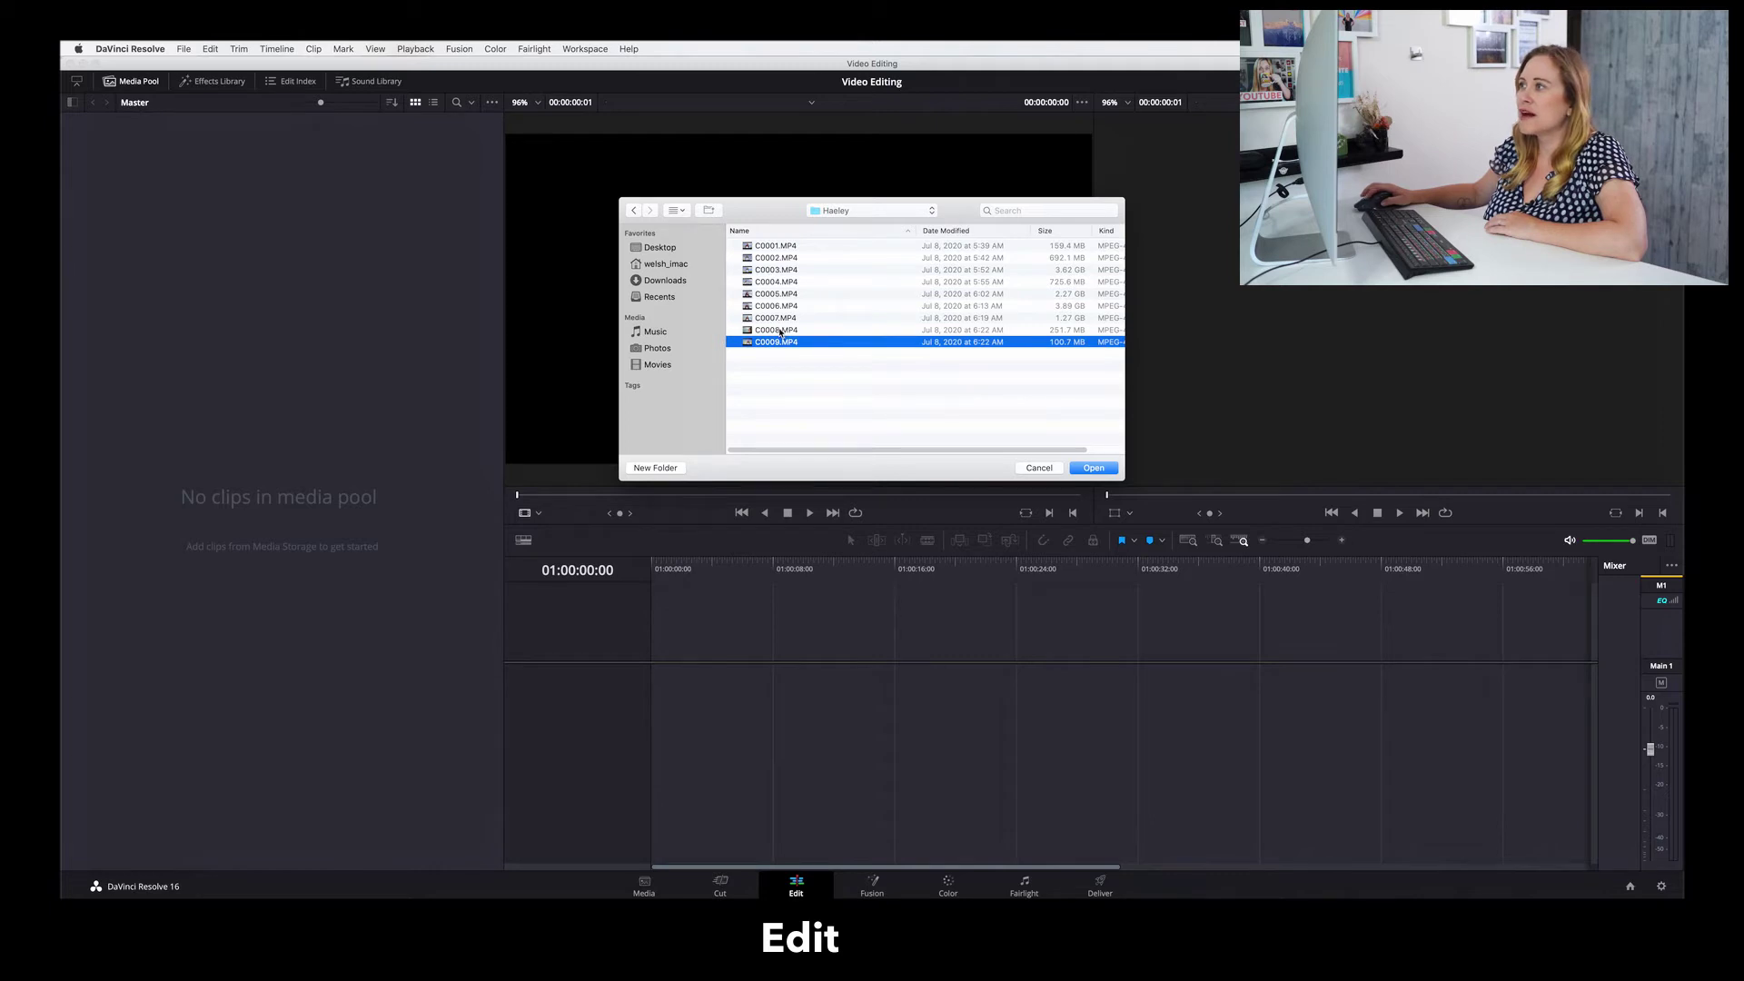
right_click(780, 333)
key("Escape")
key("Return")
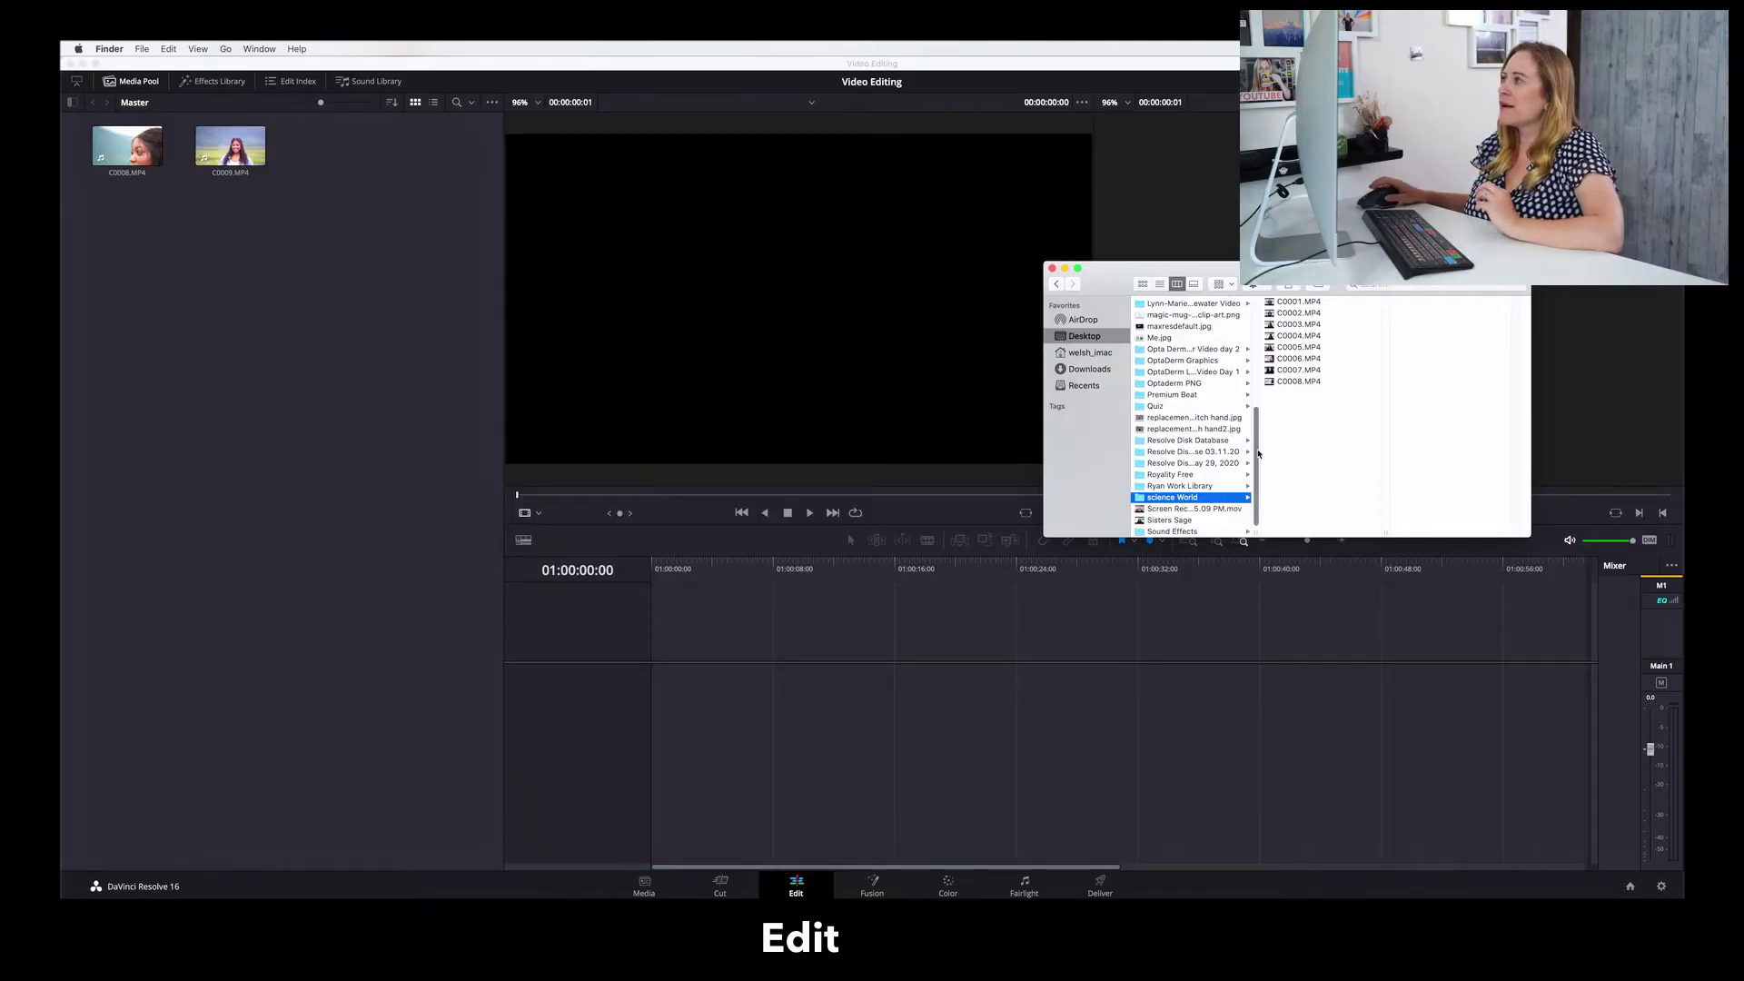
- Switch Finder to icon view and drag C0006.MP4 into the media pool
left_click(1143, 285)
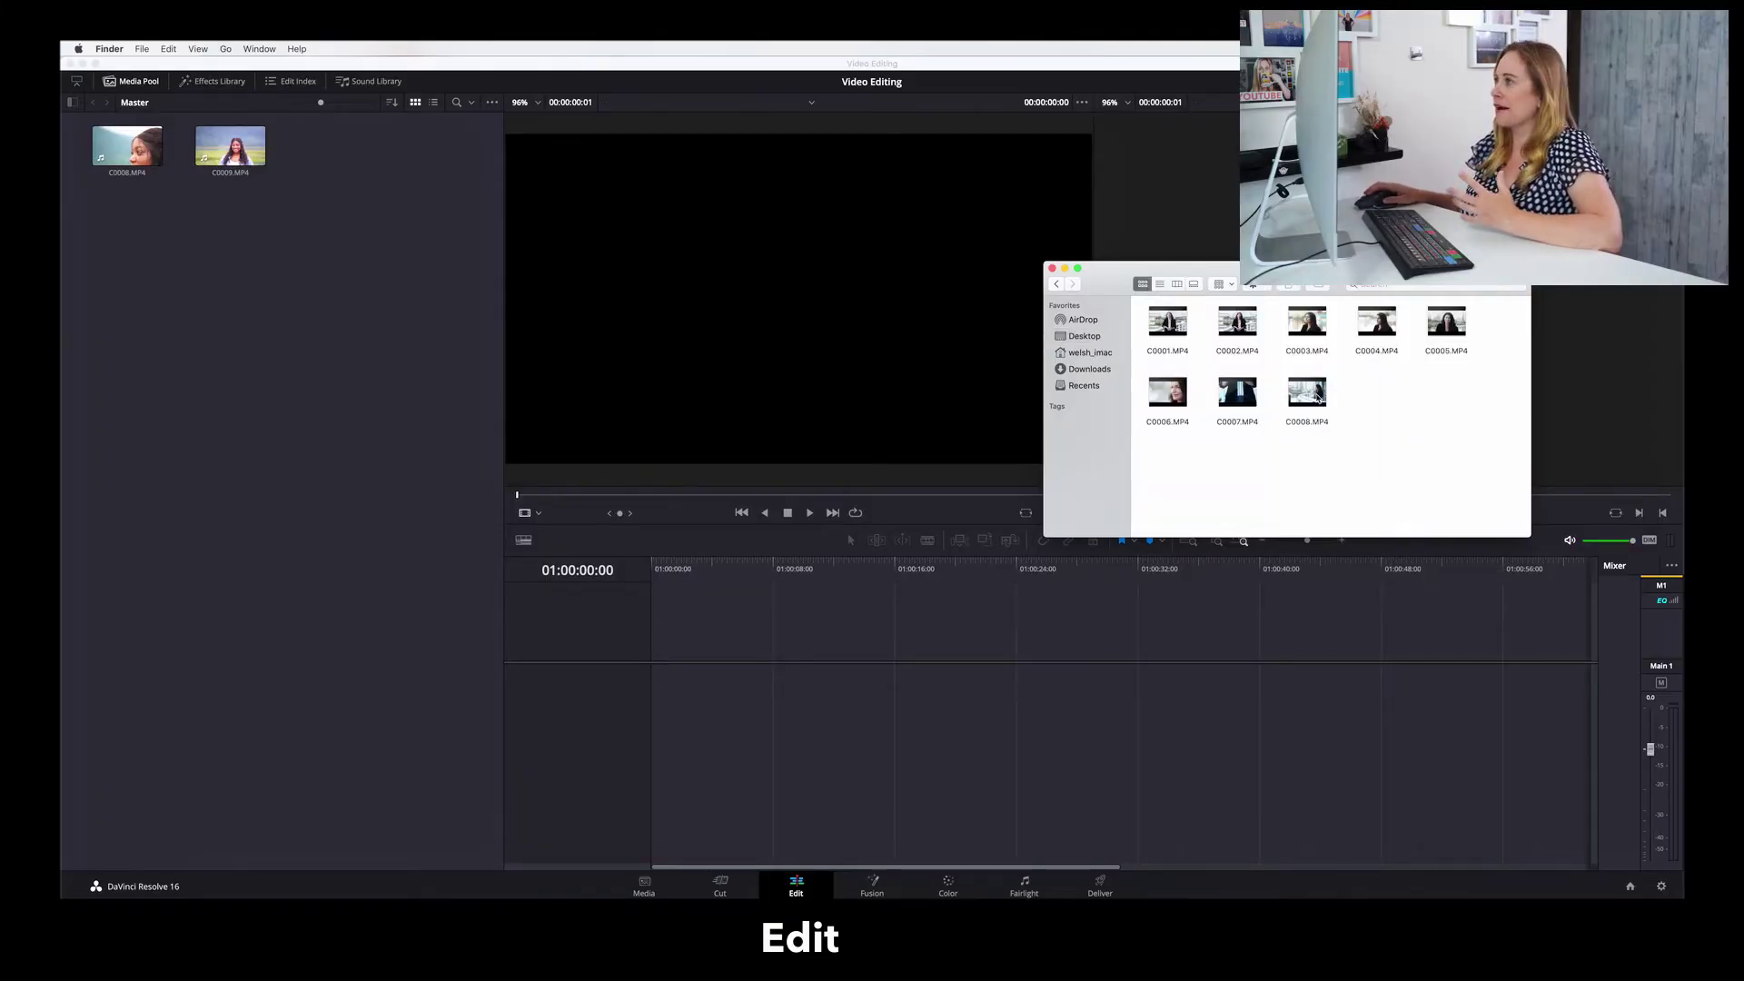
left_click_drag(1155, 404, 222, 339)
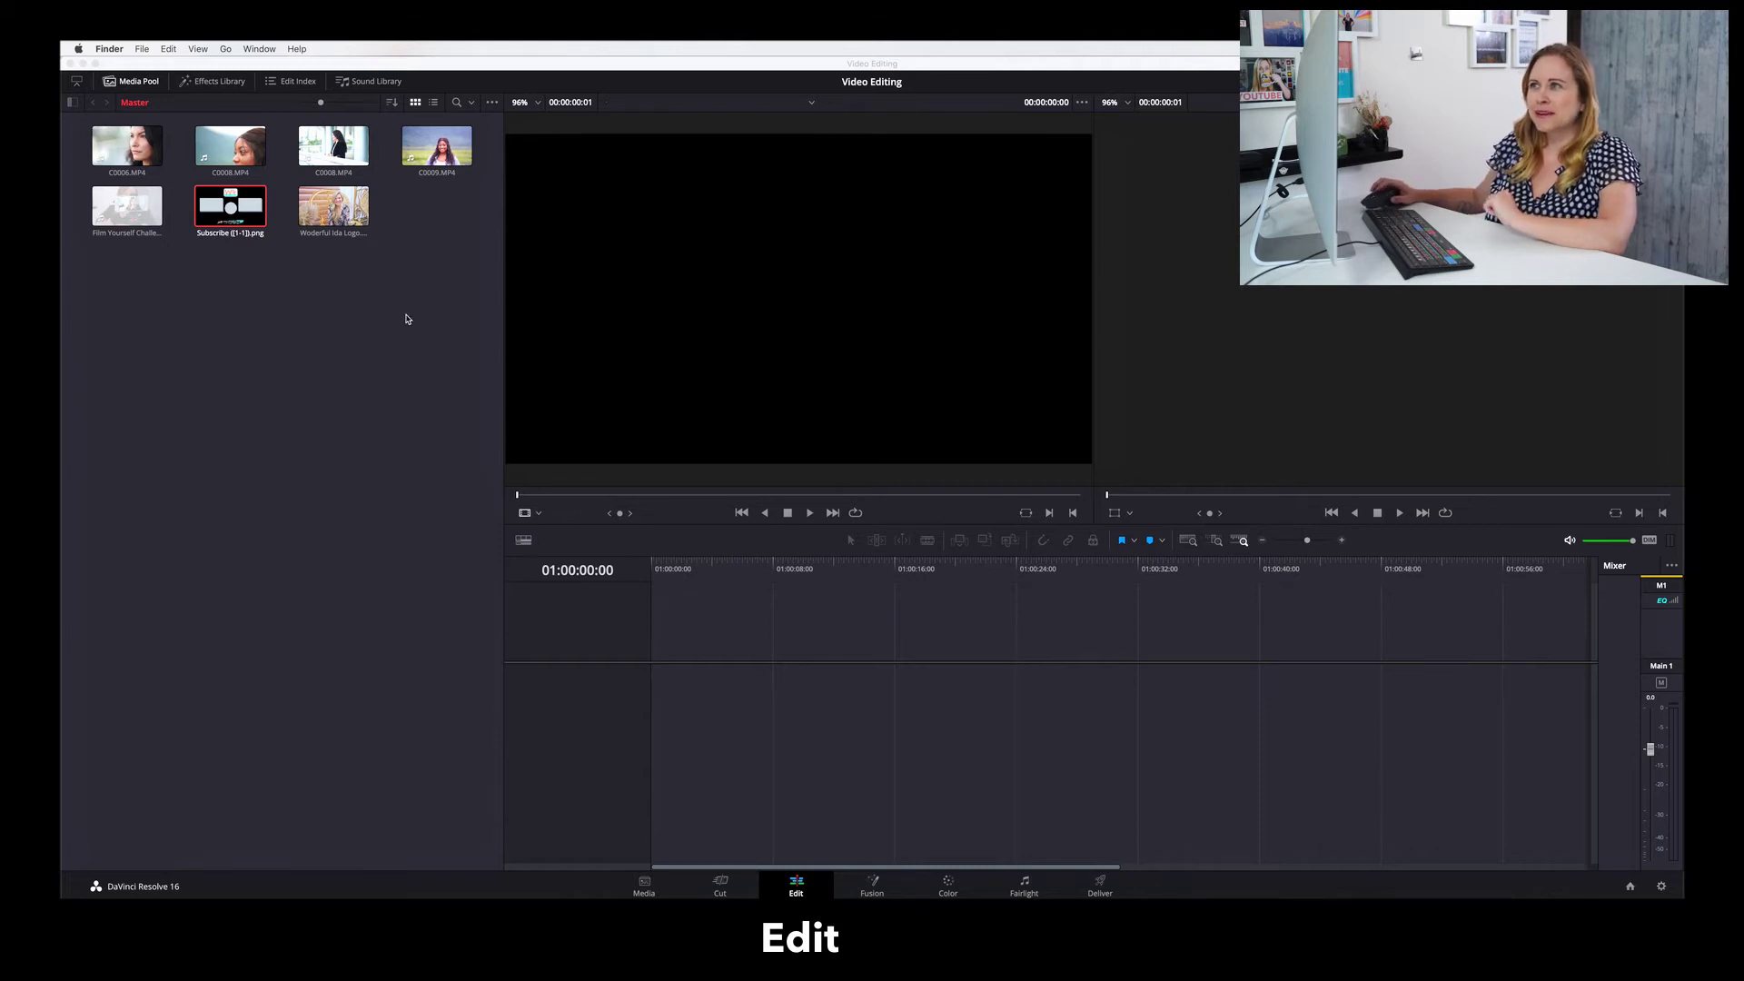
- Load C0008.MP4 in the source viewer, preview it, and set in and out points
double_click(215, 160)
key("space")
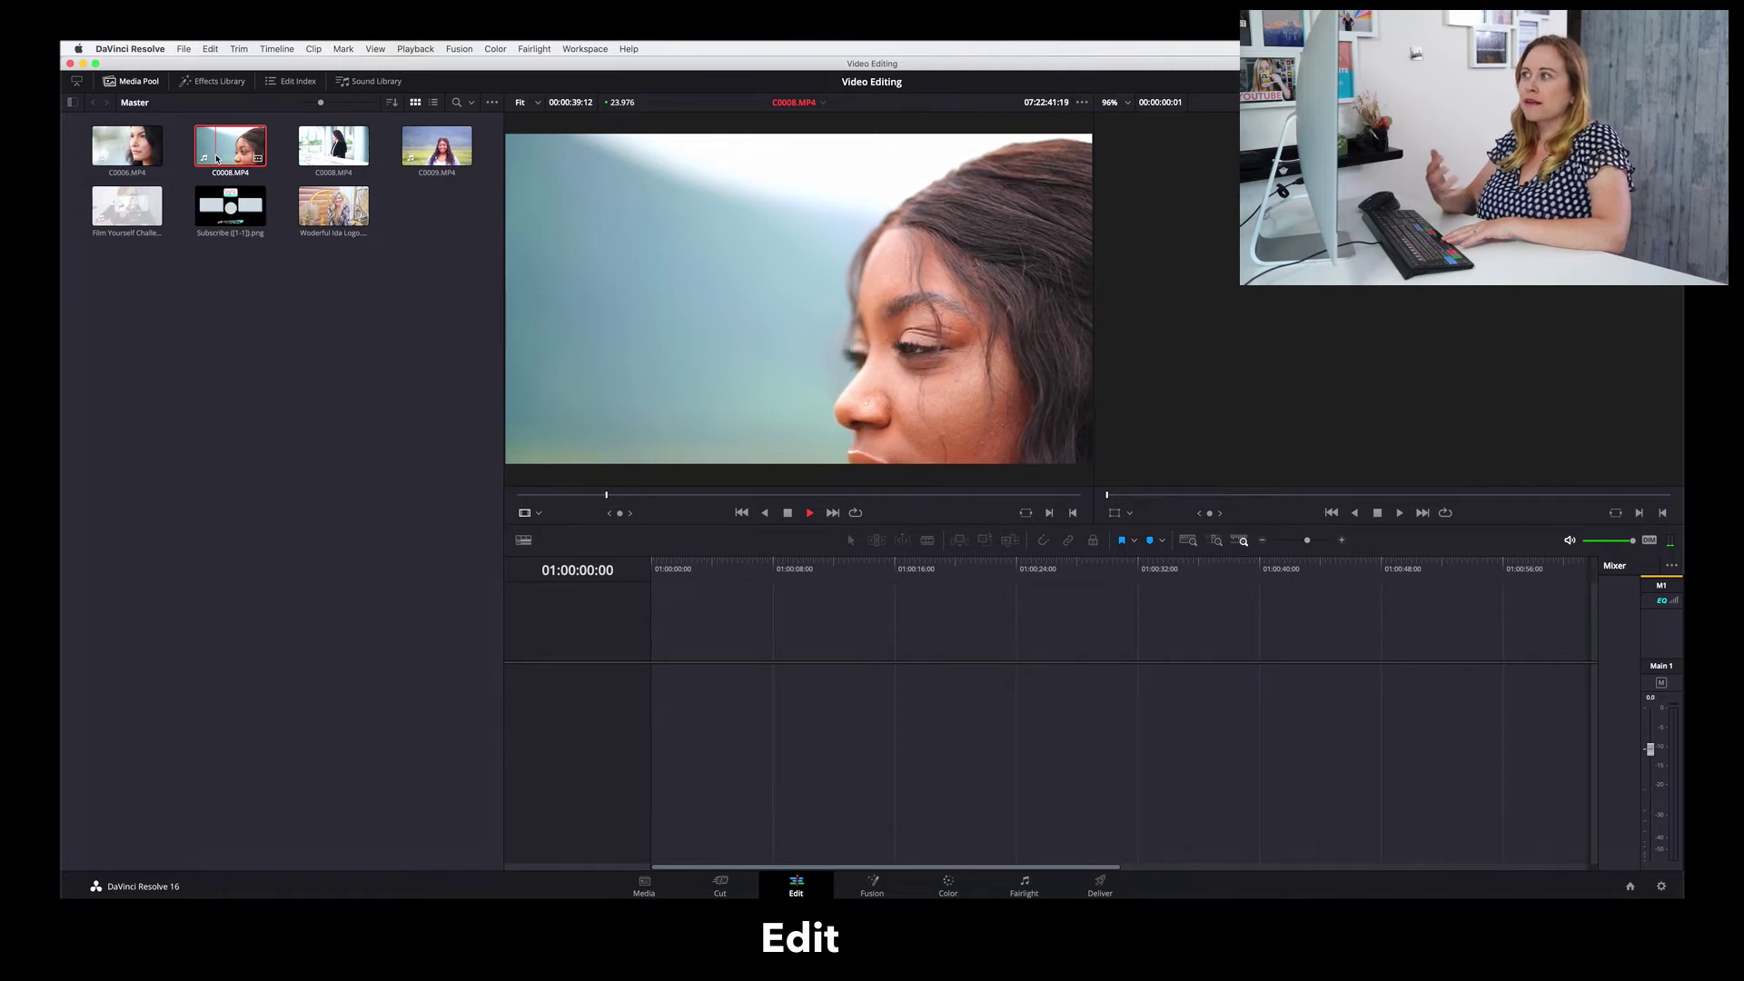
key("space")
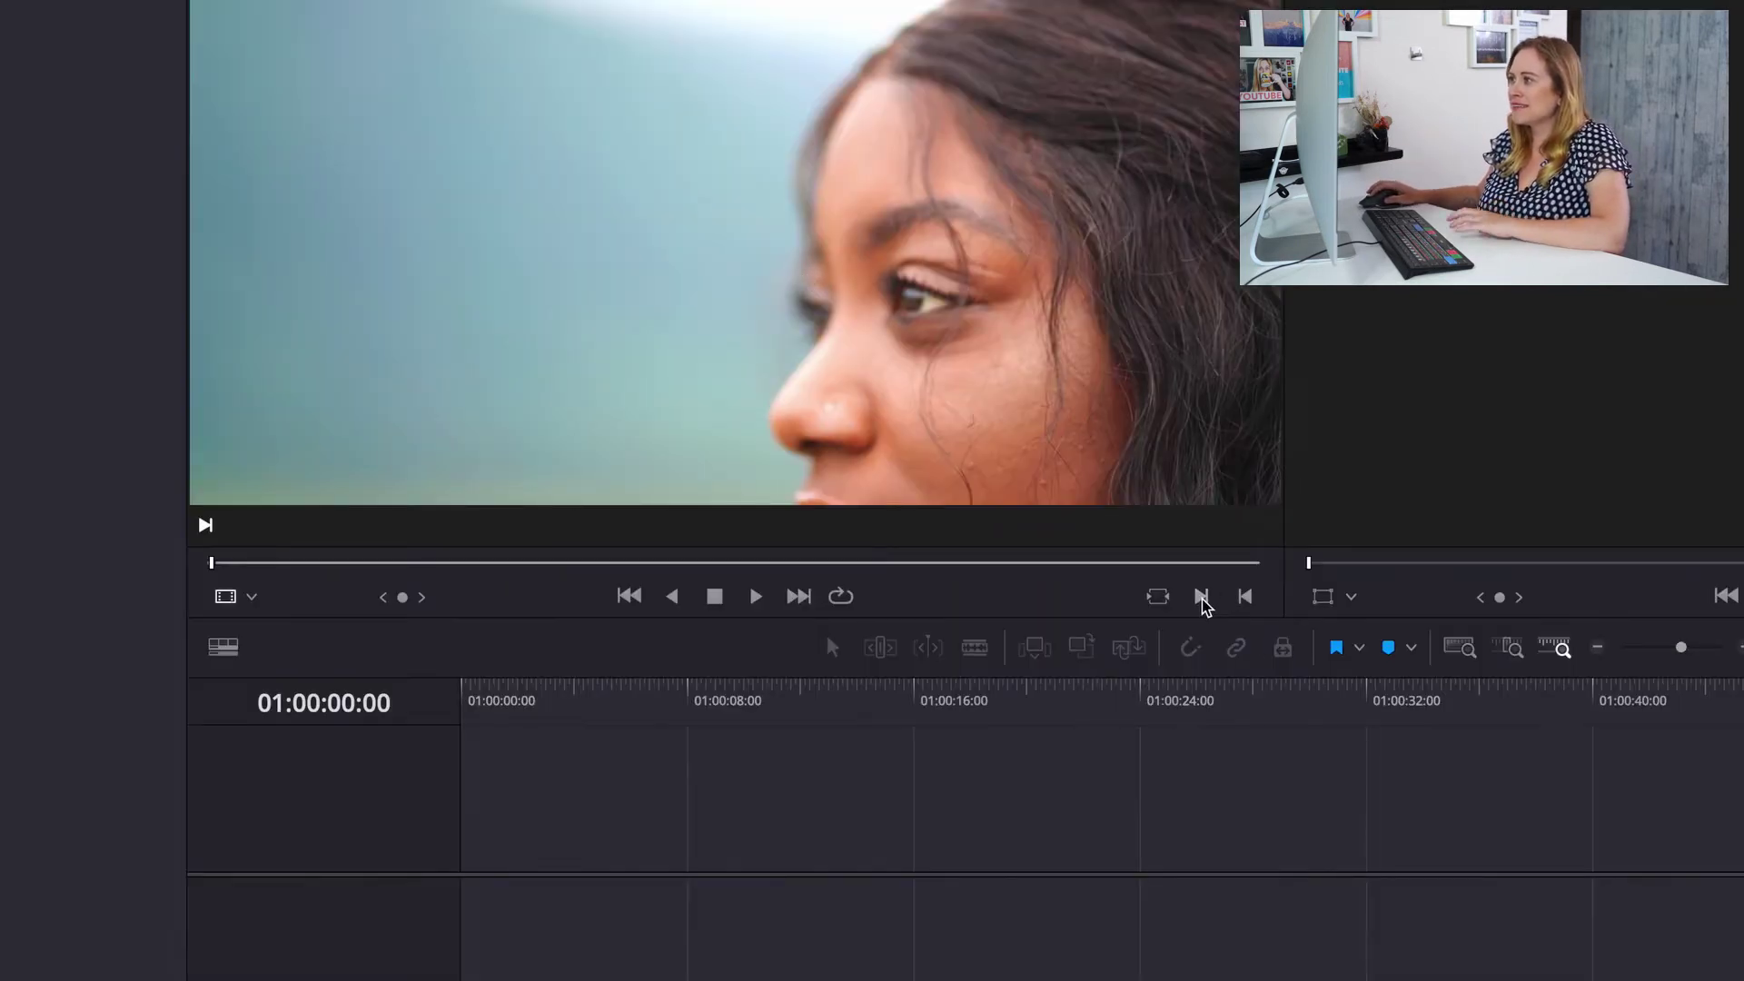
key("space")
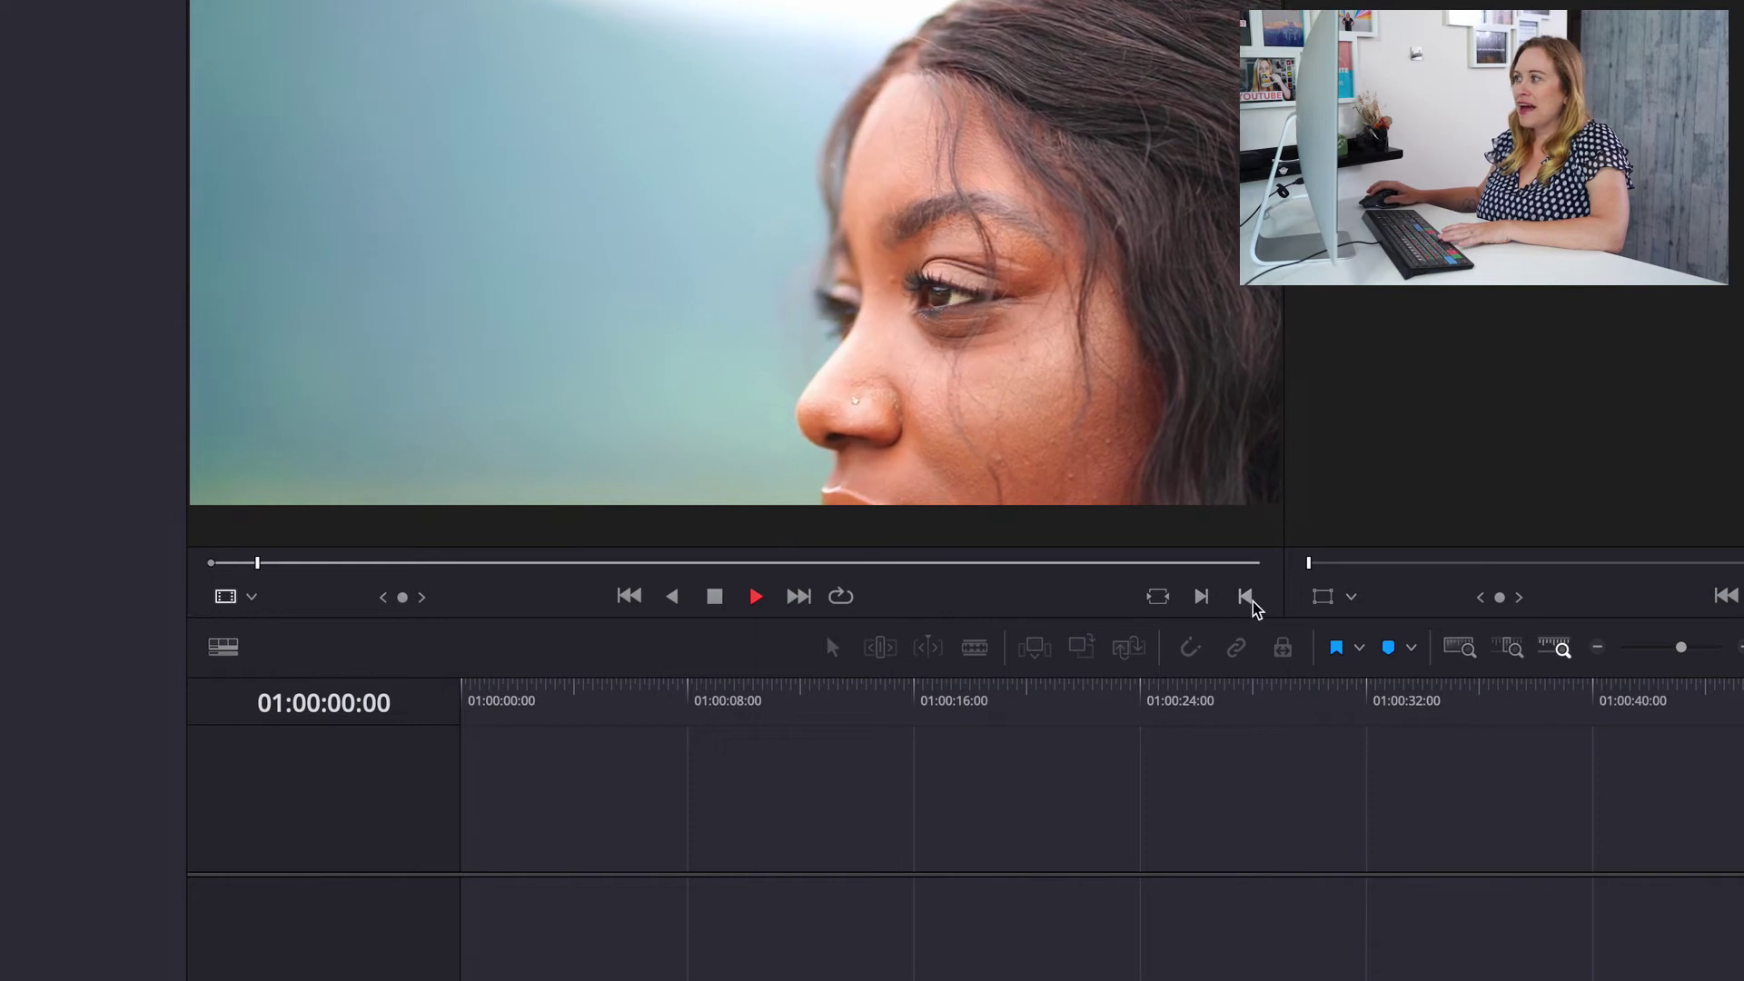
key("space")
left_click(1245, 597)
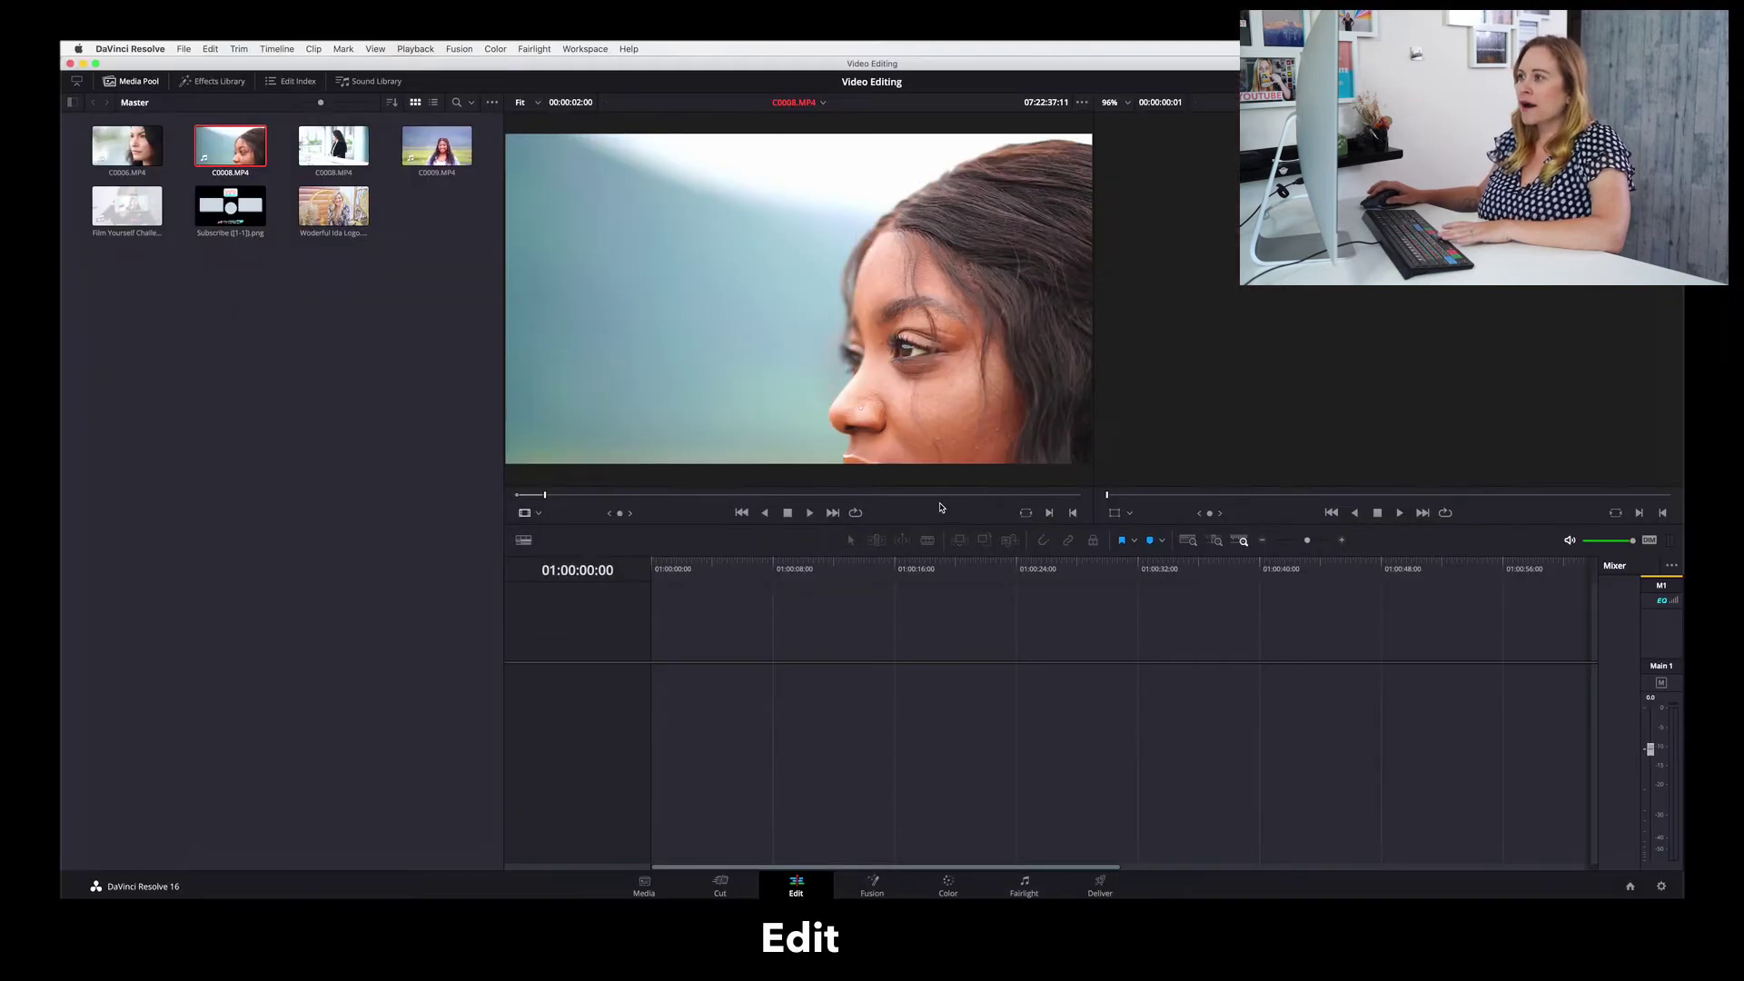
key("space")
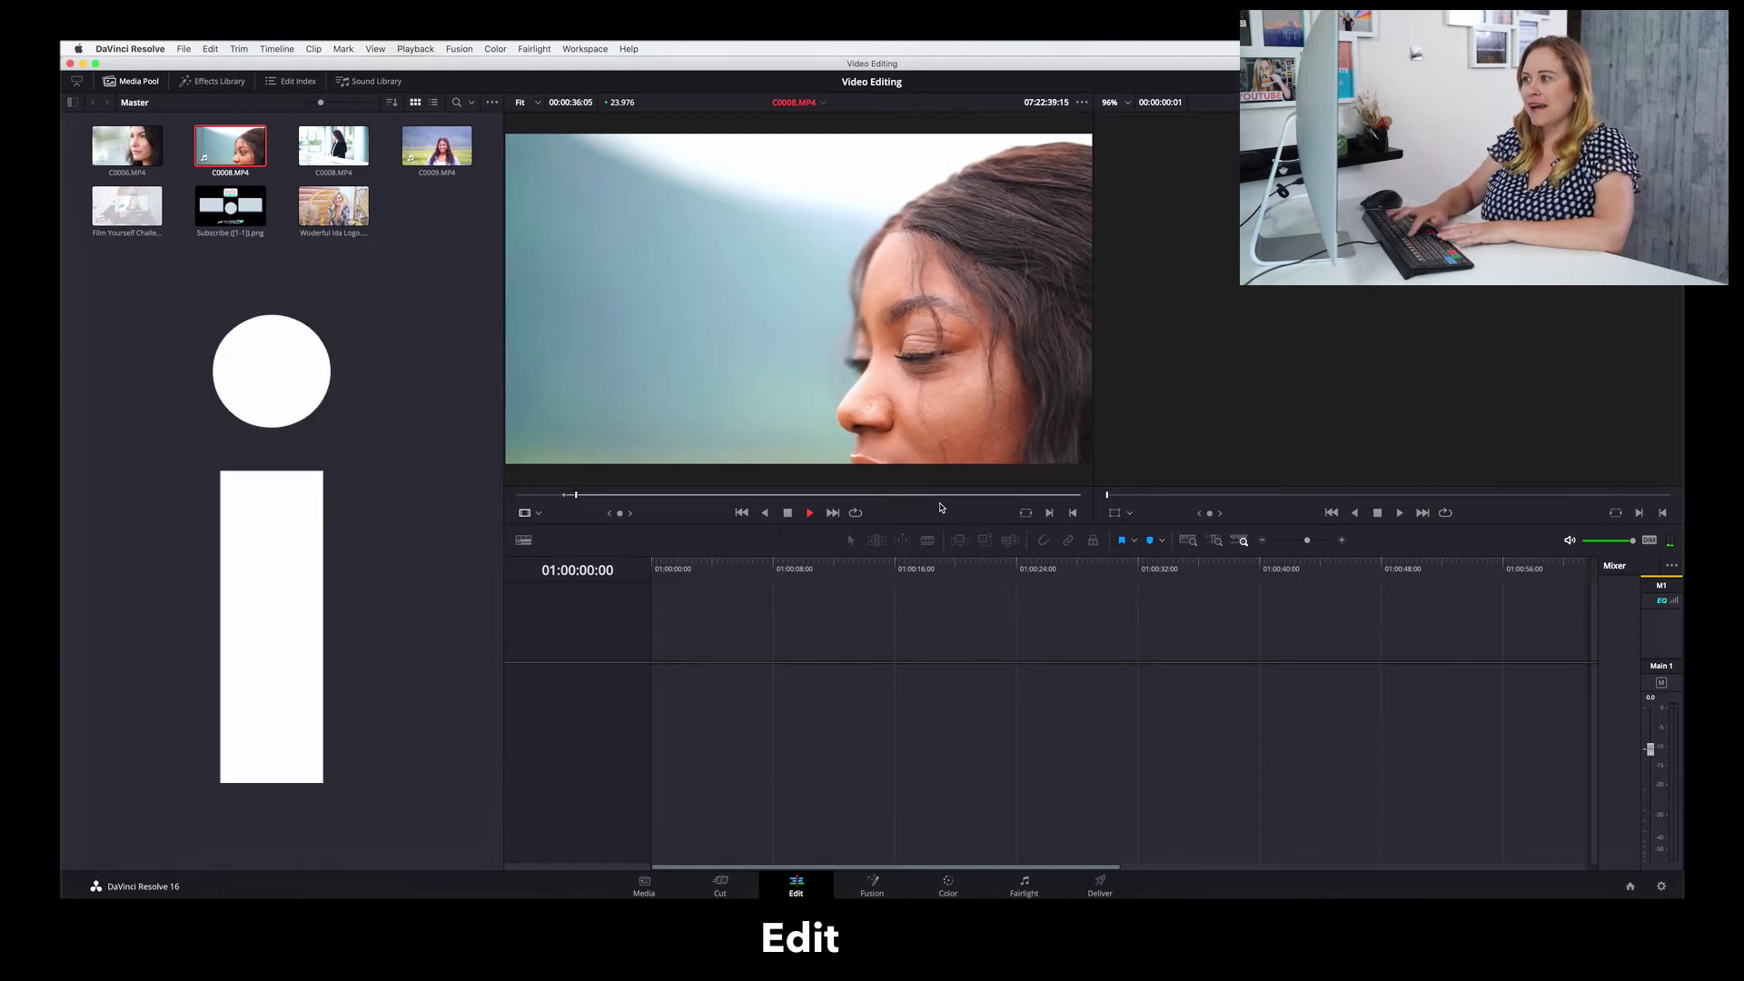
key("o")
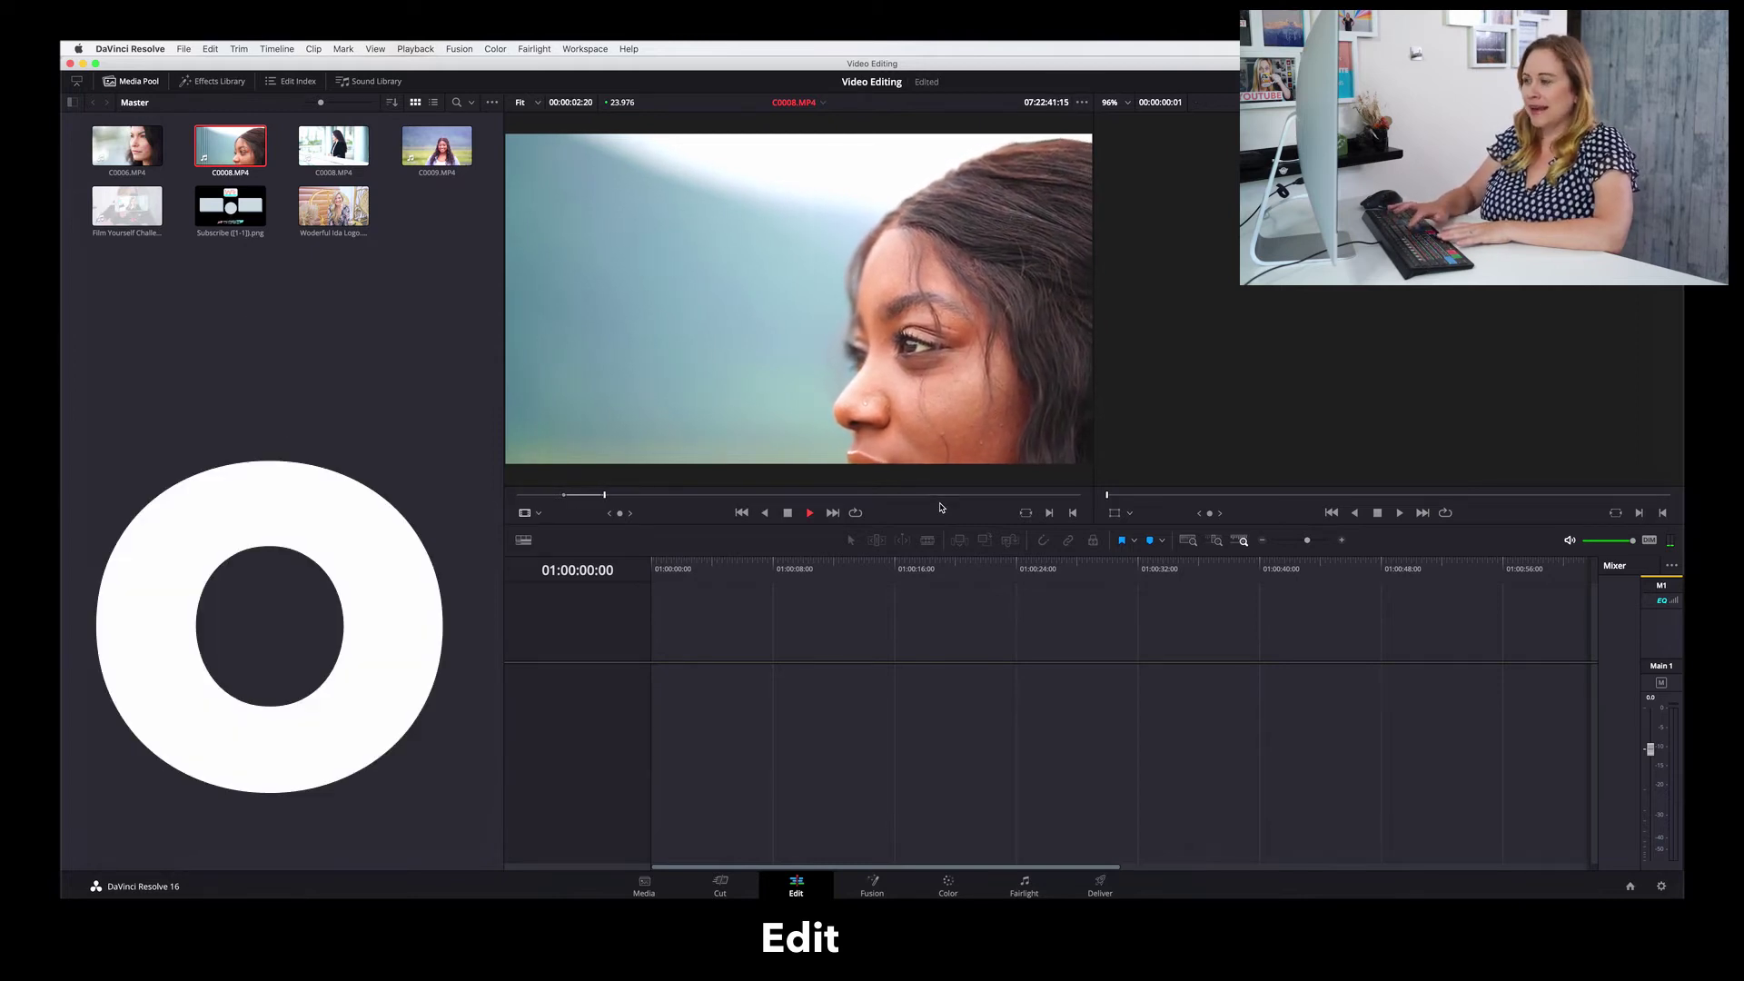
key("space")
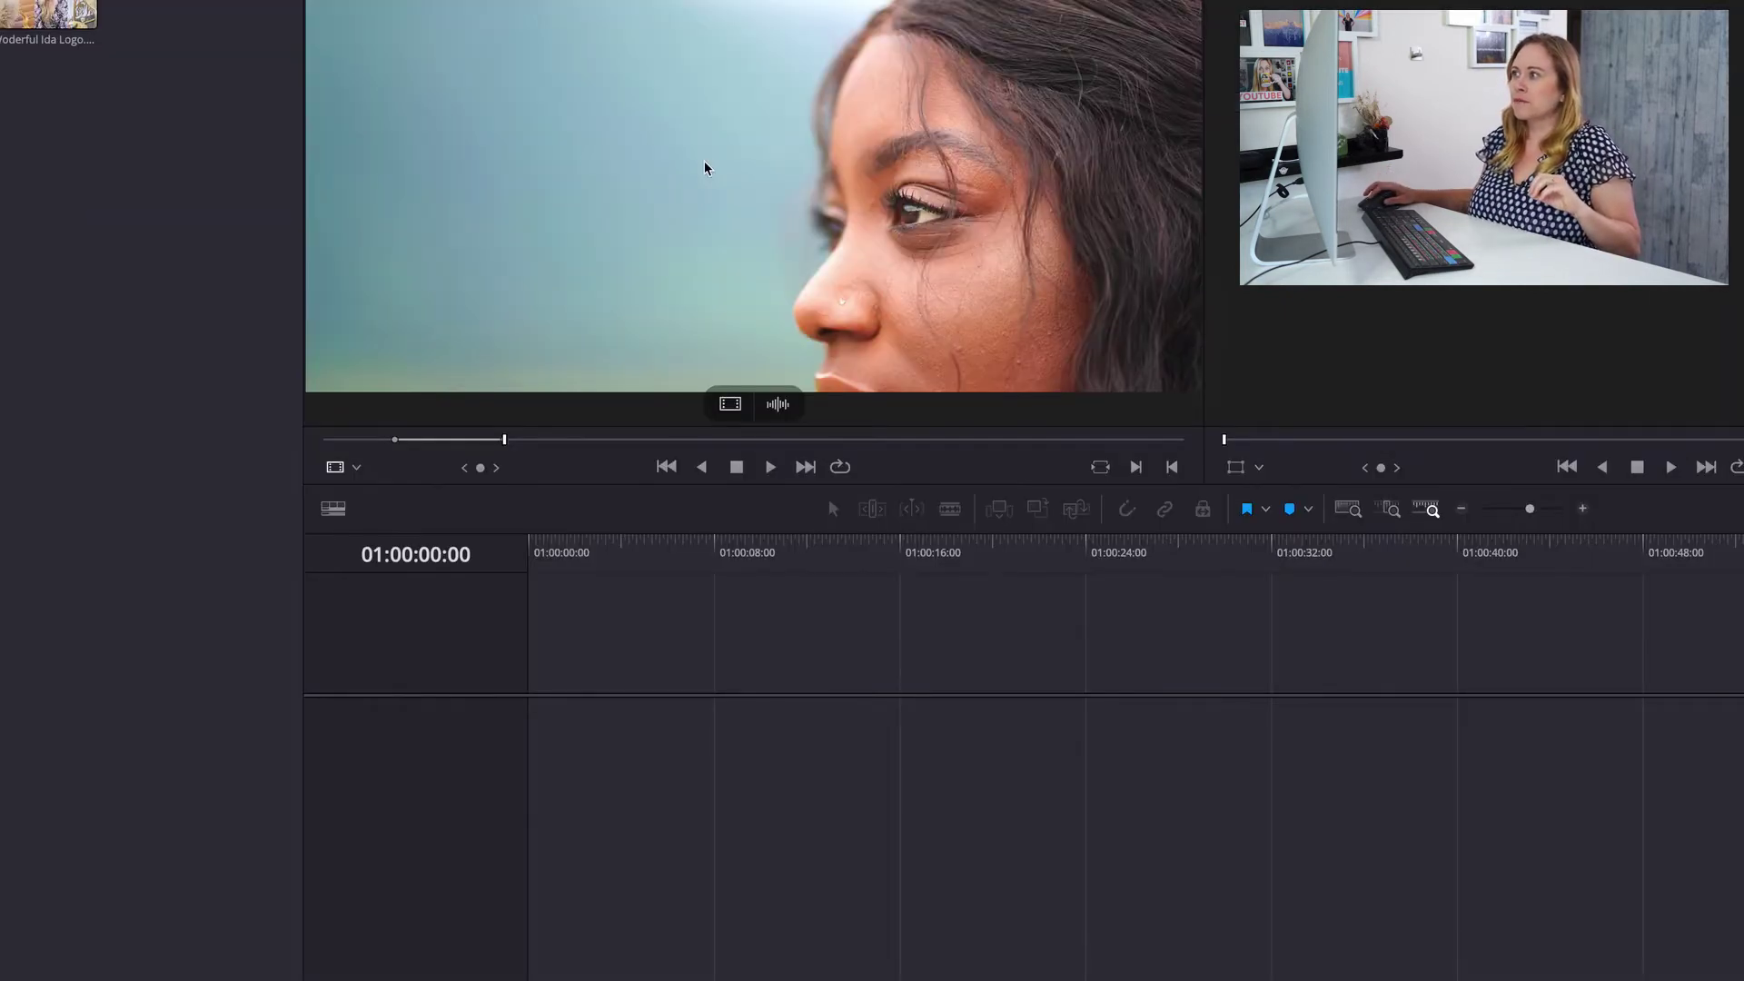
- Place the marked C0008 section and another clip on Timeline 1, delete the middle clip, and close the gap
left_click_drag(705, 168, 623, 768)
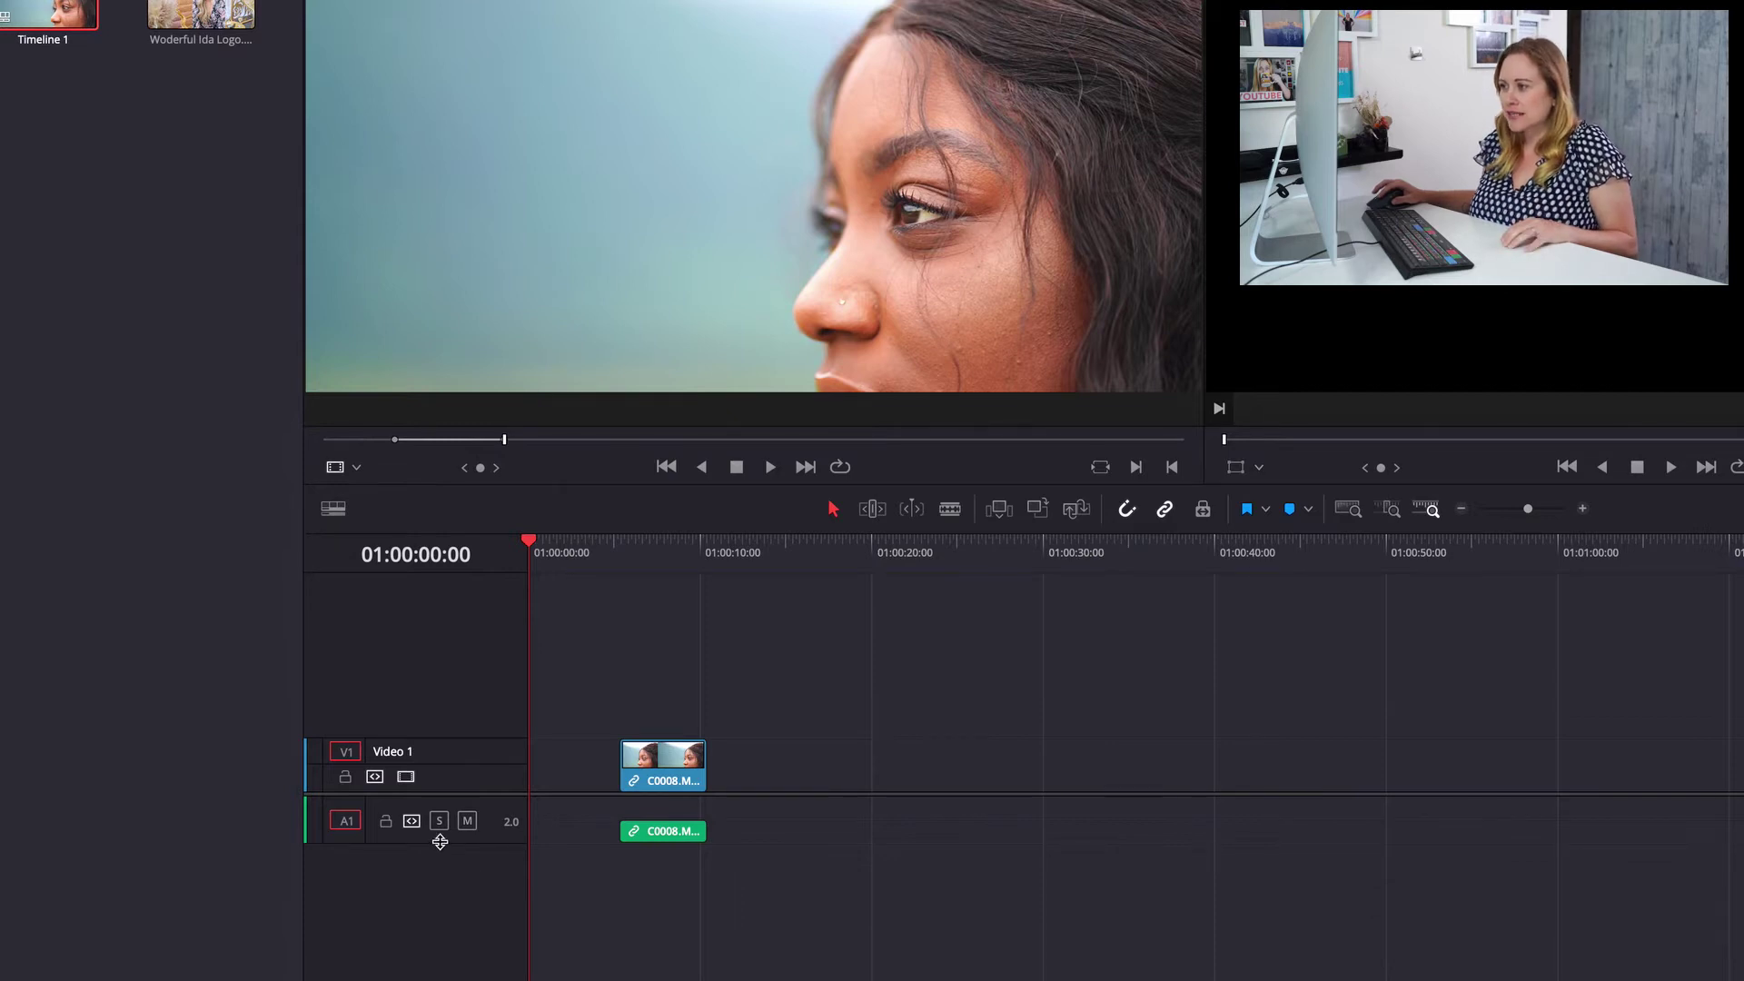
left_click_drag(440, 842, 424, 912)
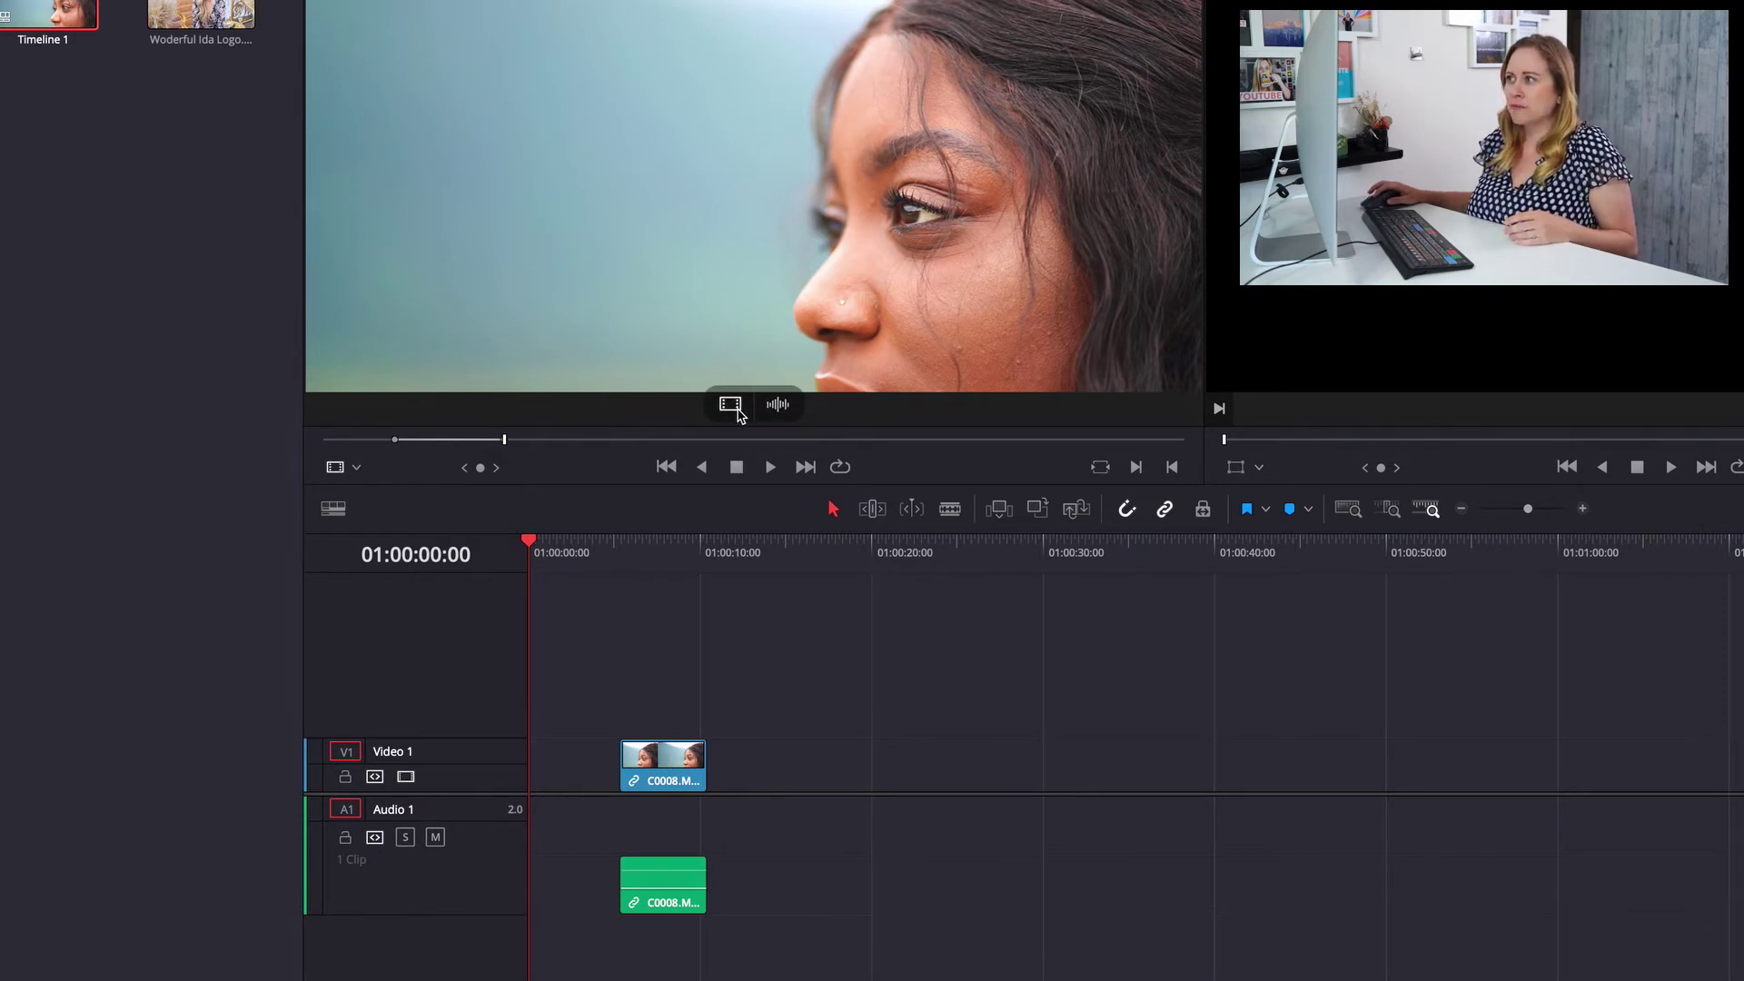
left_click_drag(730, 406, 841, 781)
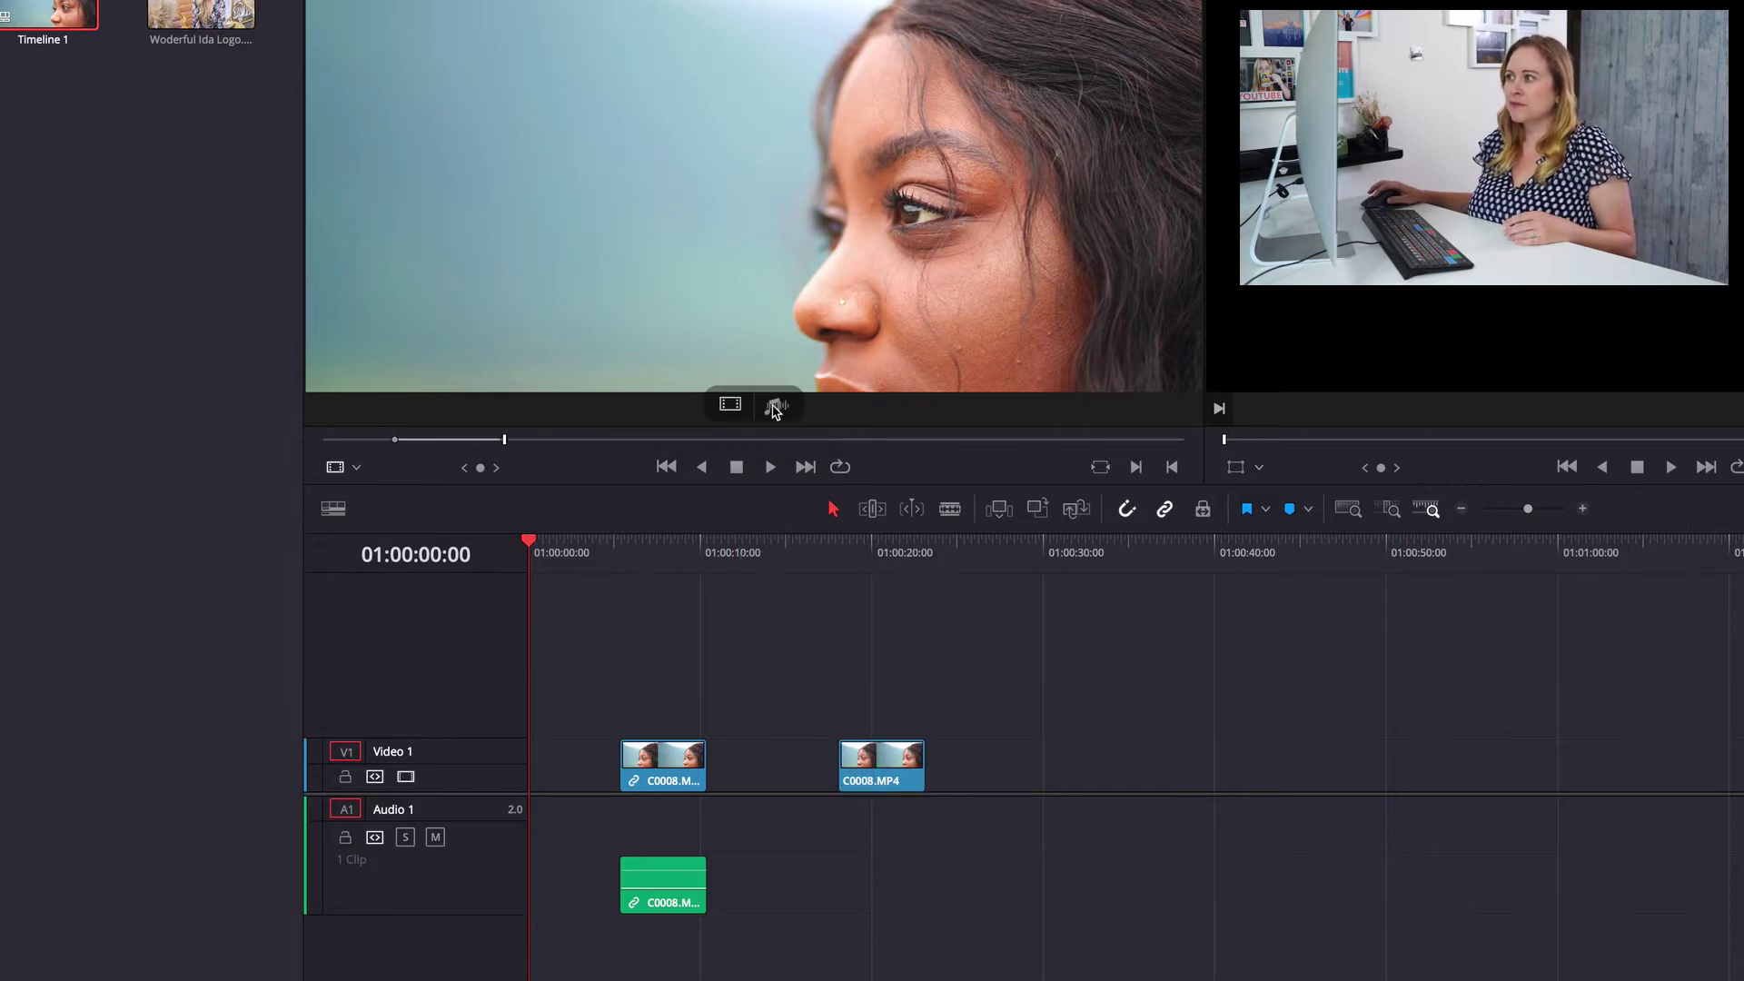
left_click_drag(775, 409, 849, 864)
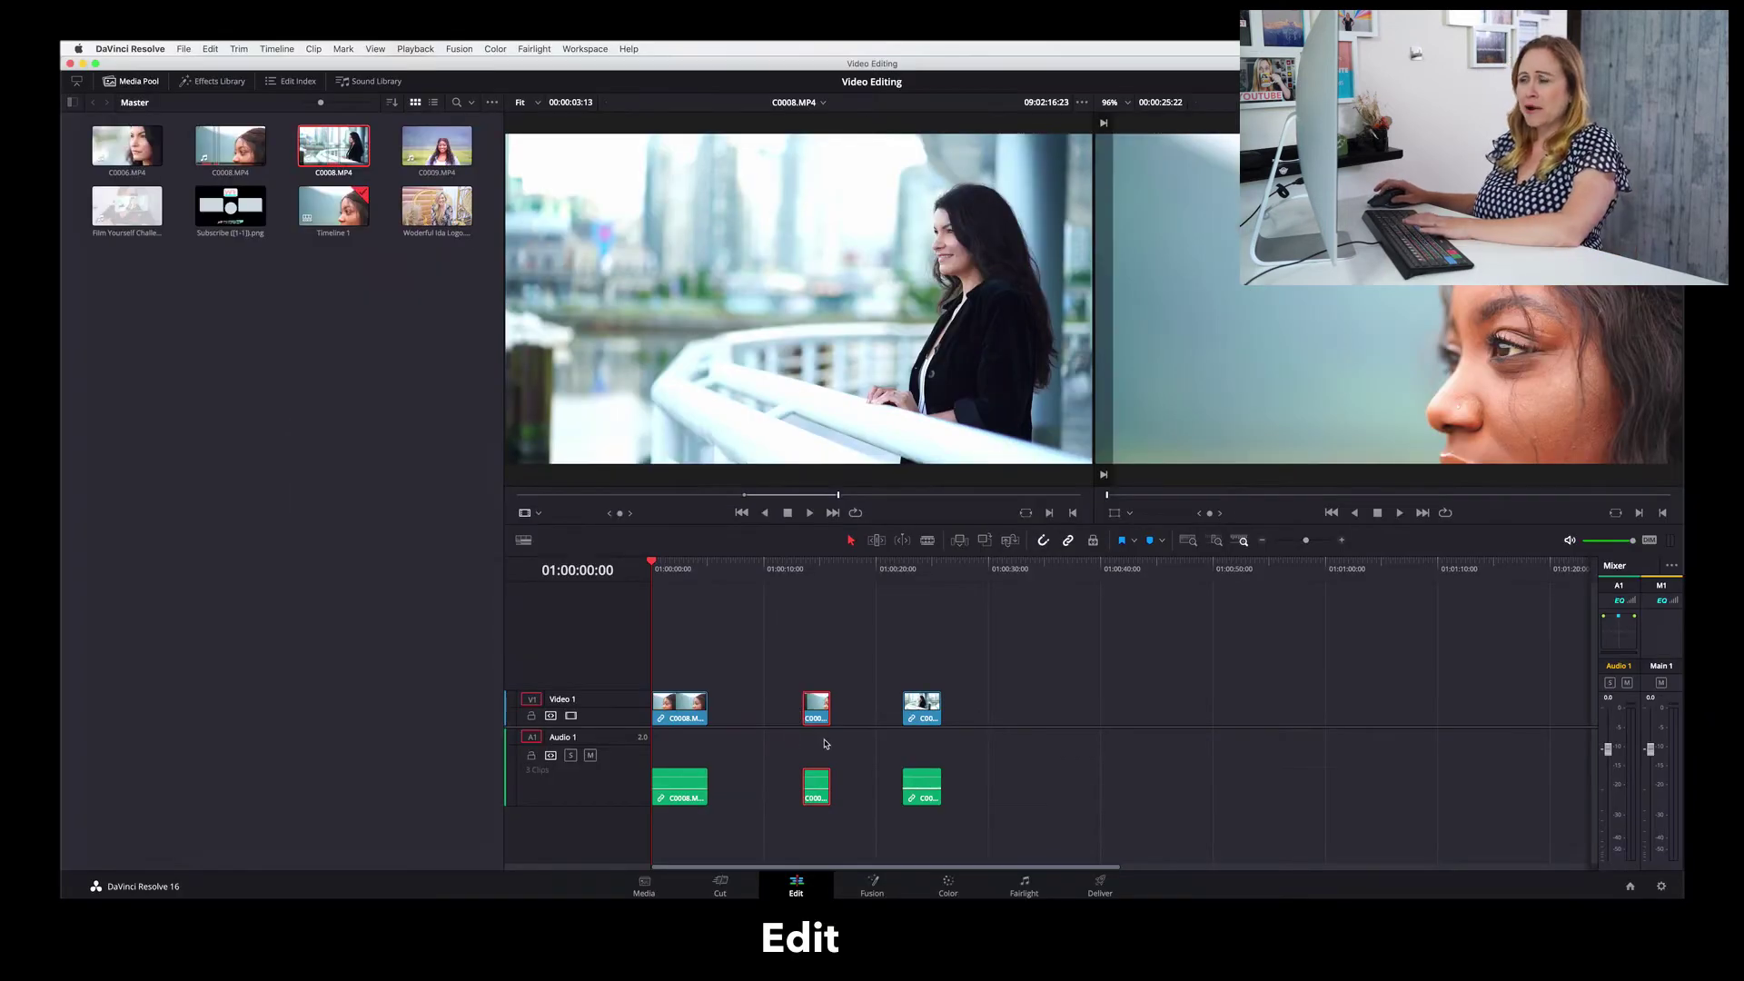
key("Delete")
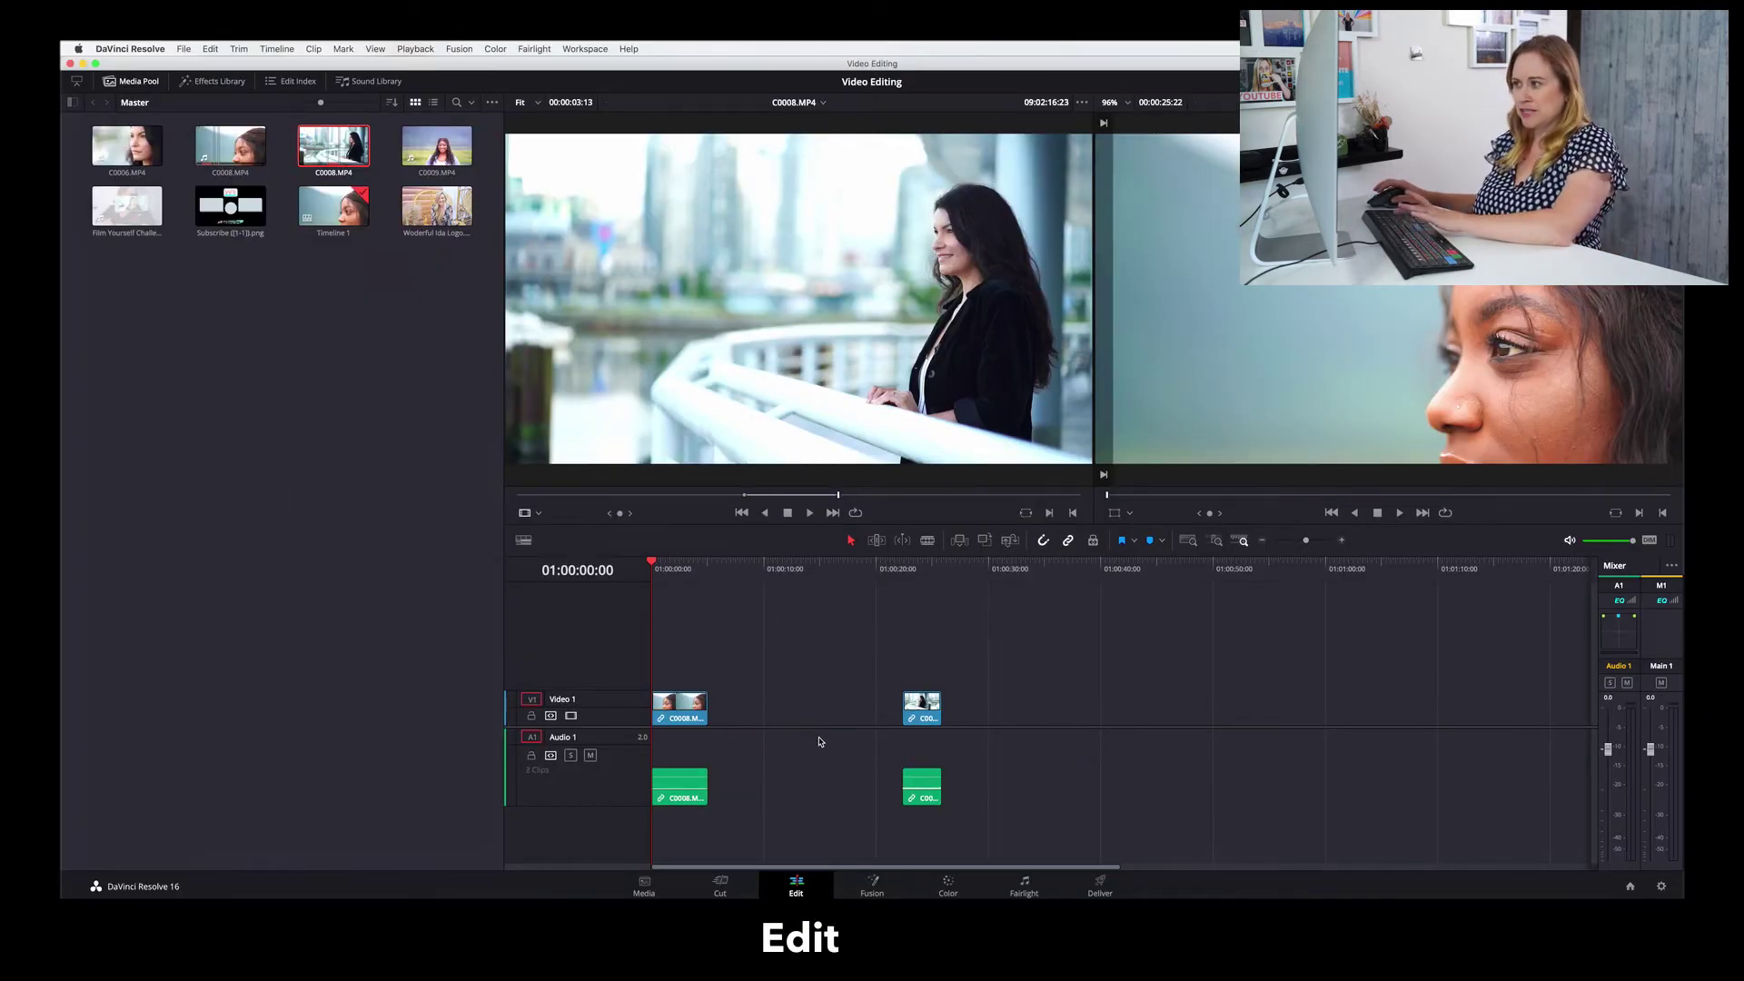
left_click_drag(927, 724, 733, 724)
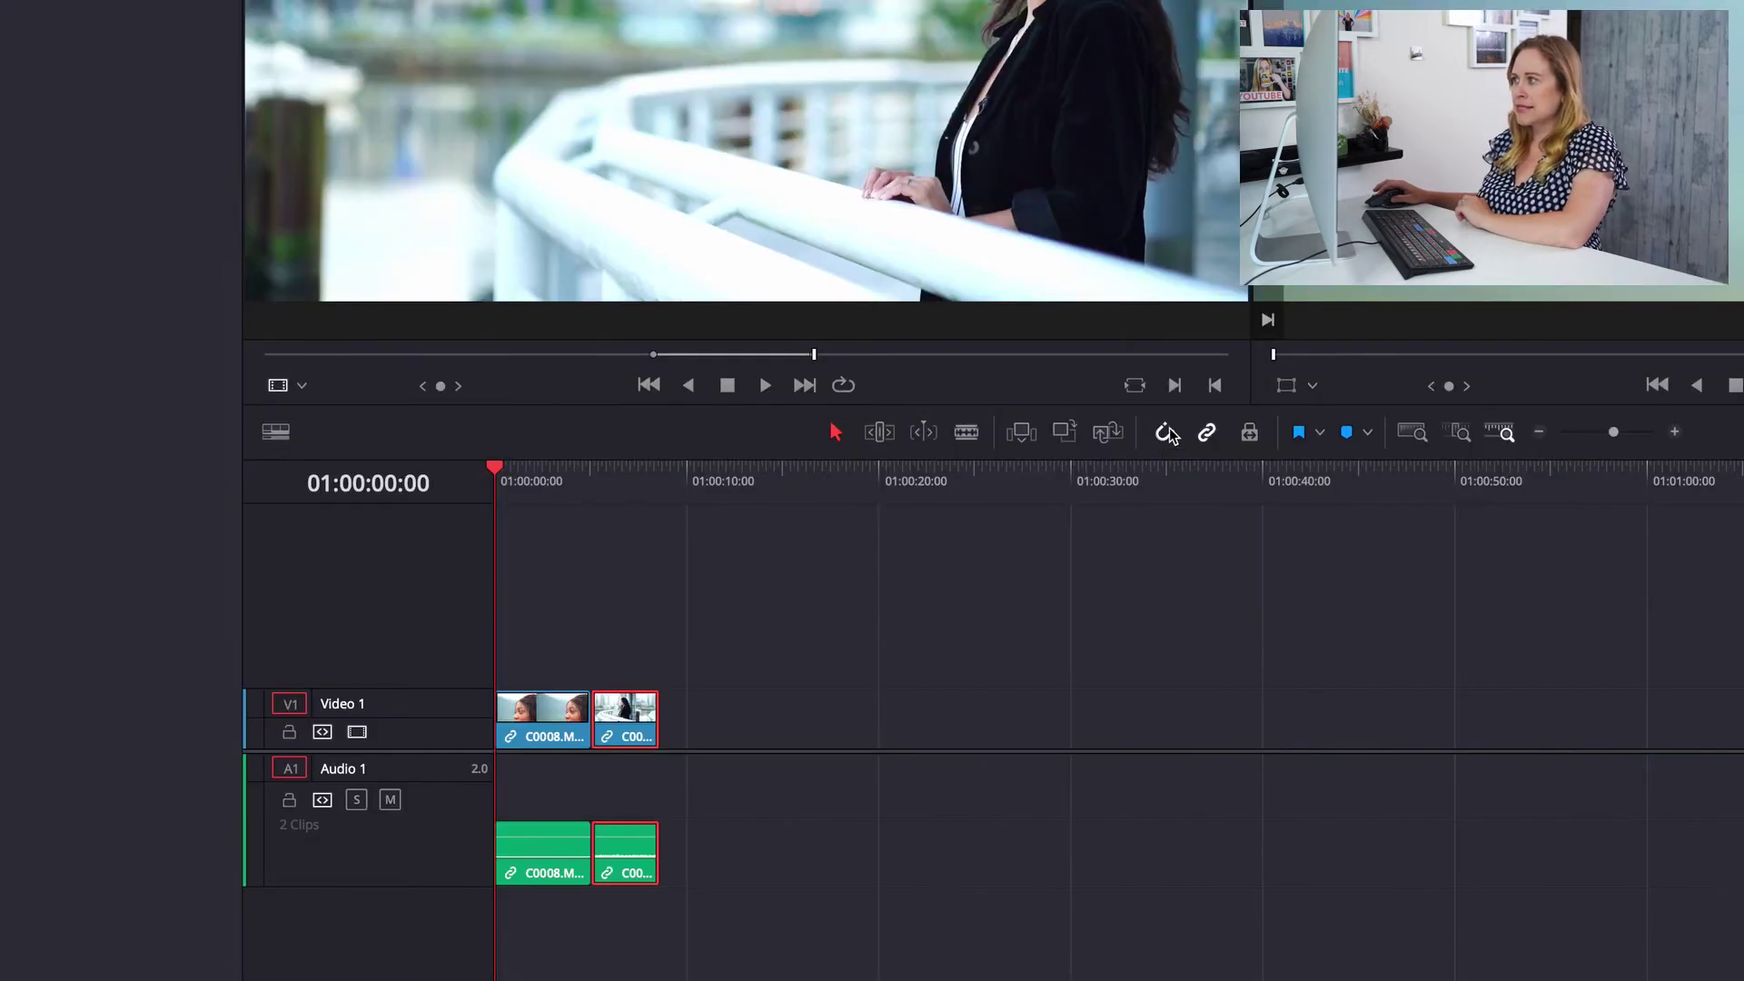
- Turn off Linked Selection and move the second C0008 video clip without its audio
left_click_drag(642, 726, 703, 726)
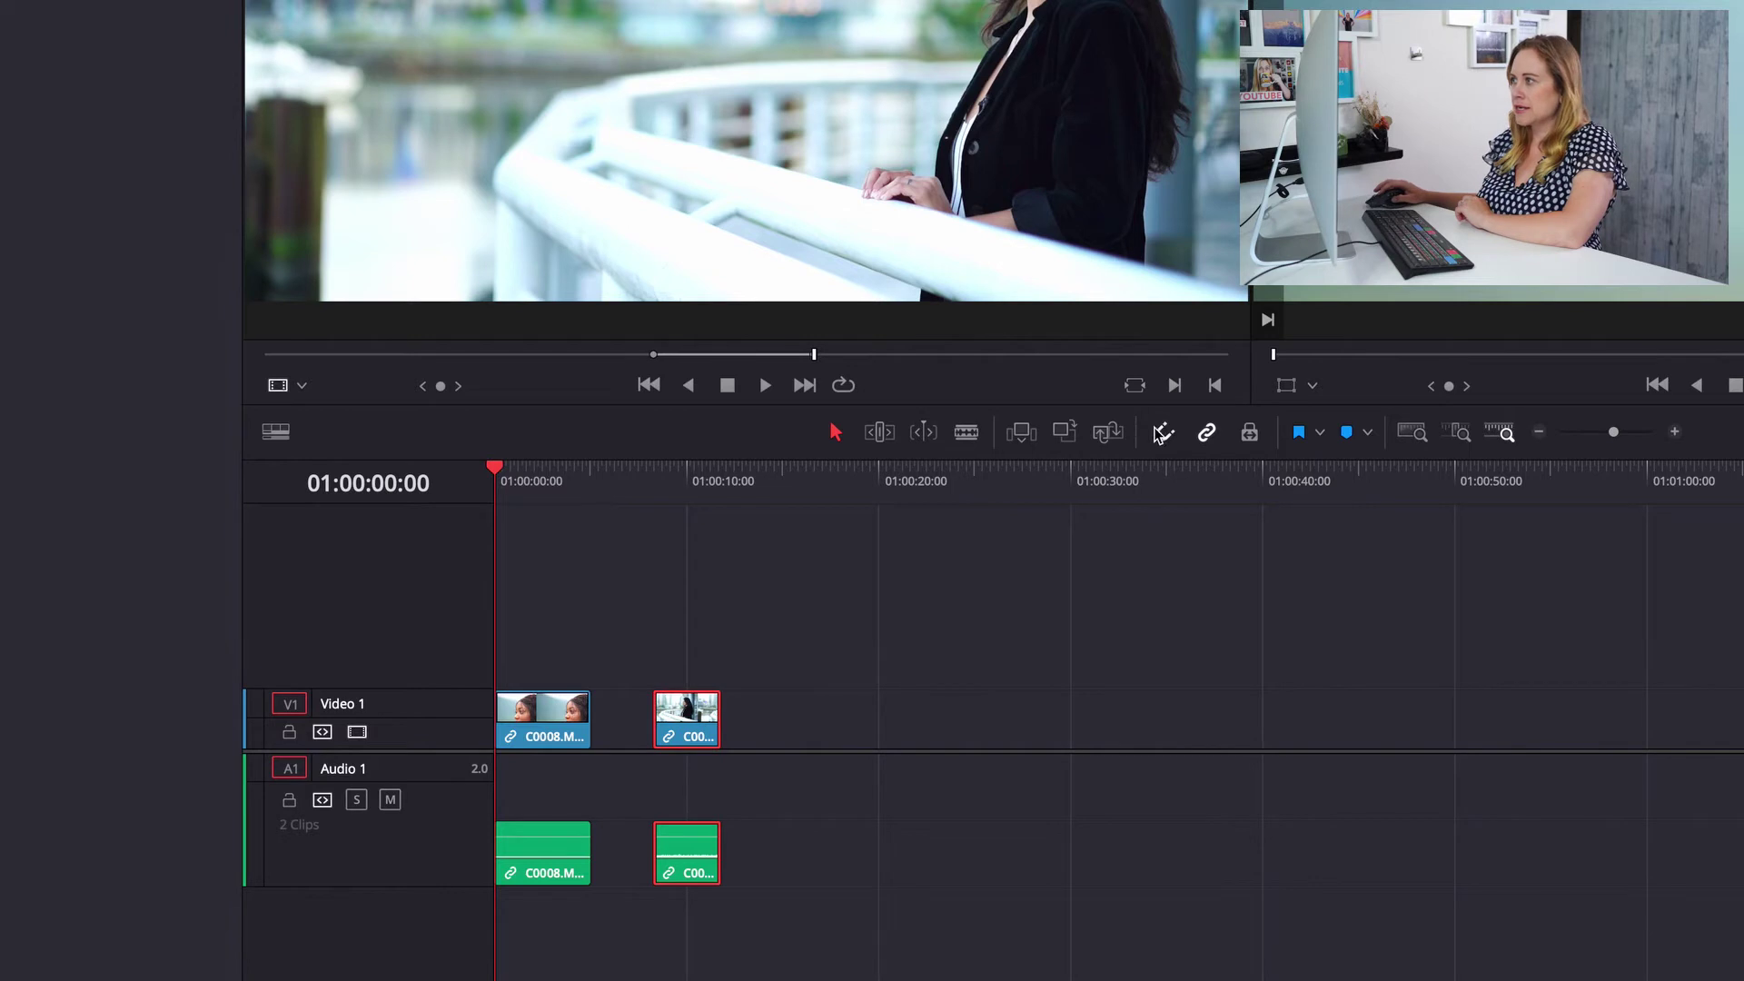
left_click_drag(683, 734, 622, 737)
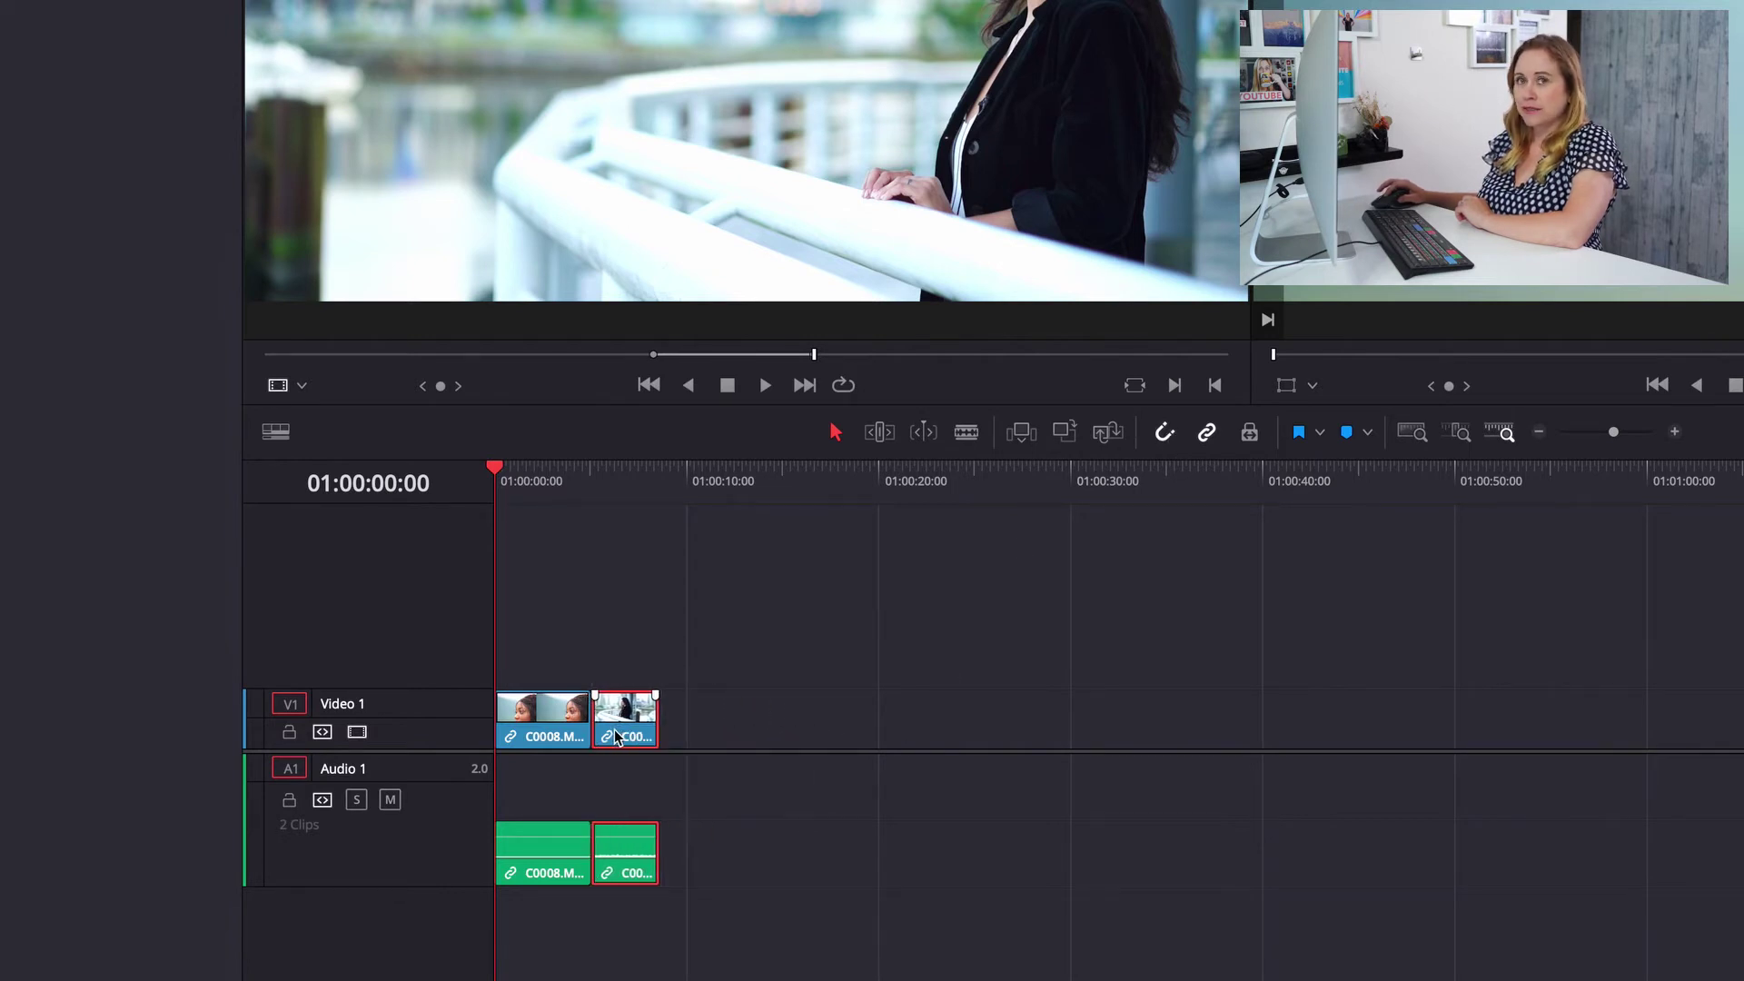
left_click(1207, 436)
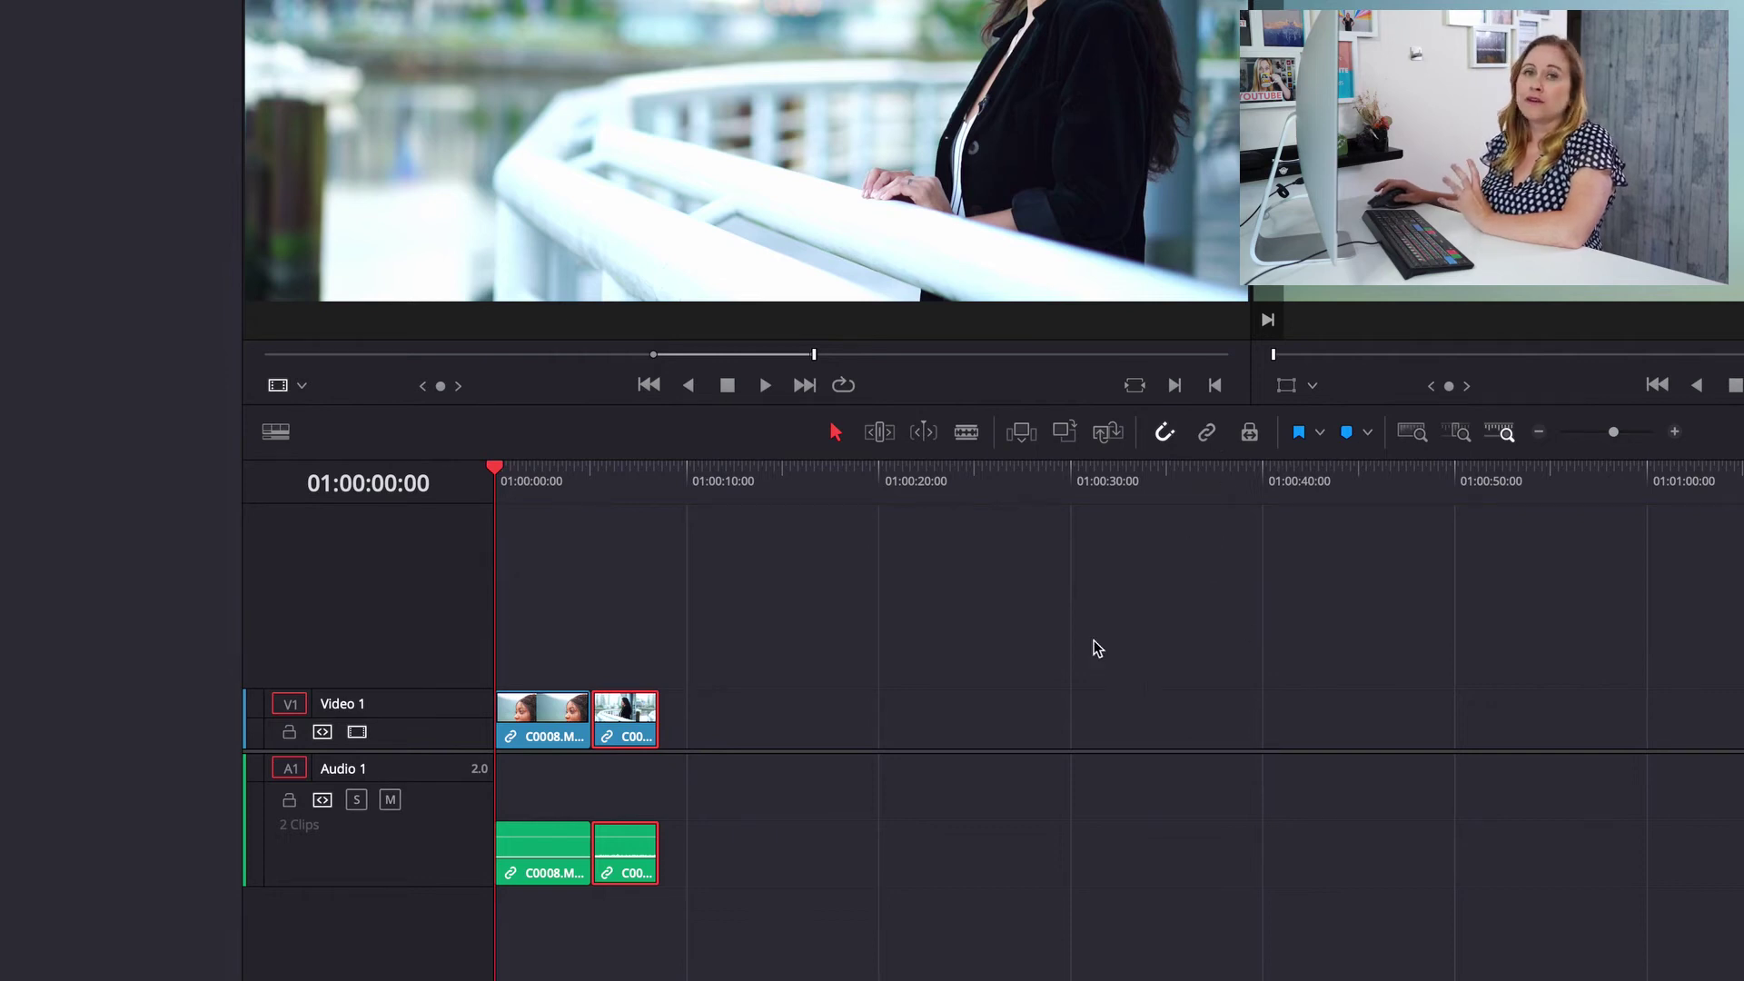
mouse_move(636, 735)
left_mouse_down()
mouse_move(852, 735)
mouse_move(628, 741)
left_mouse_up()
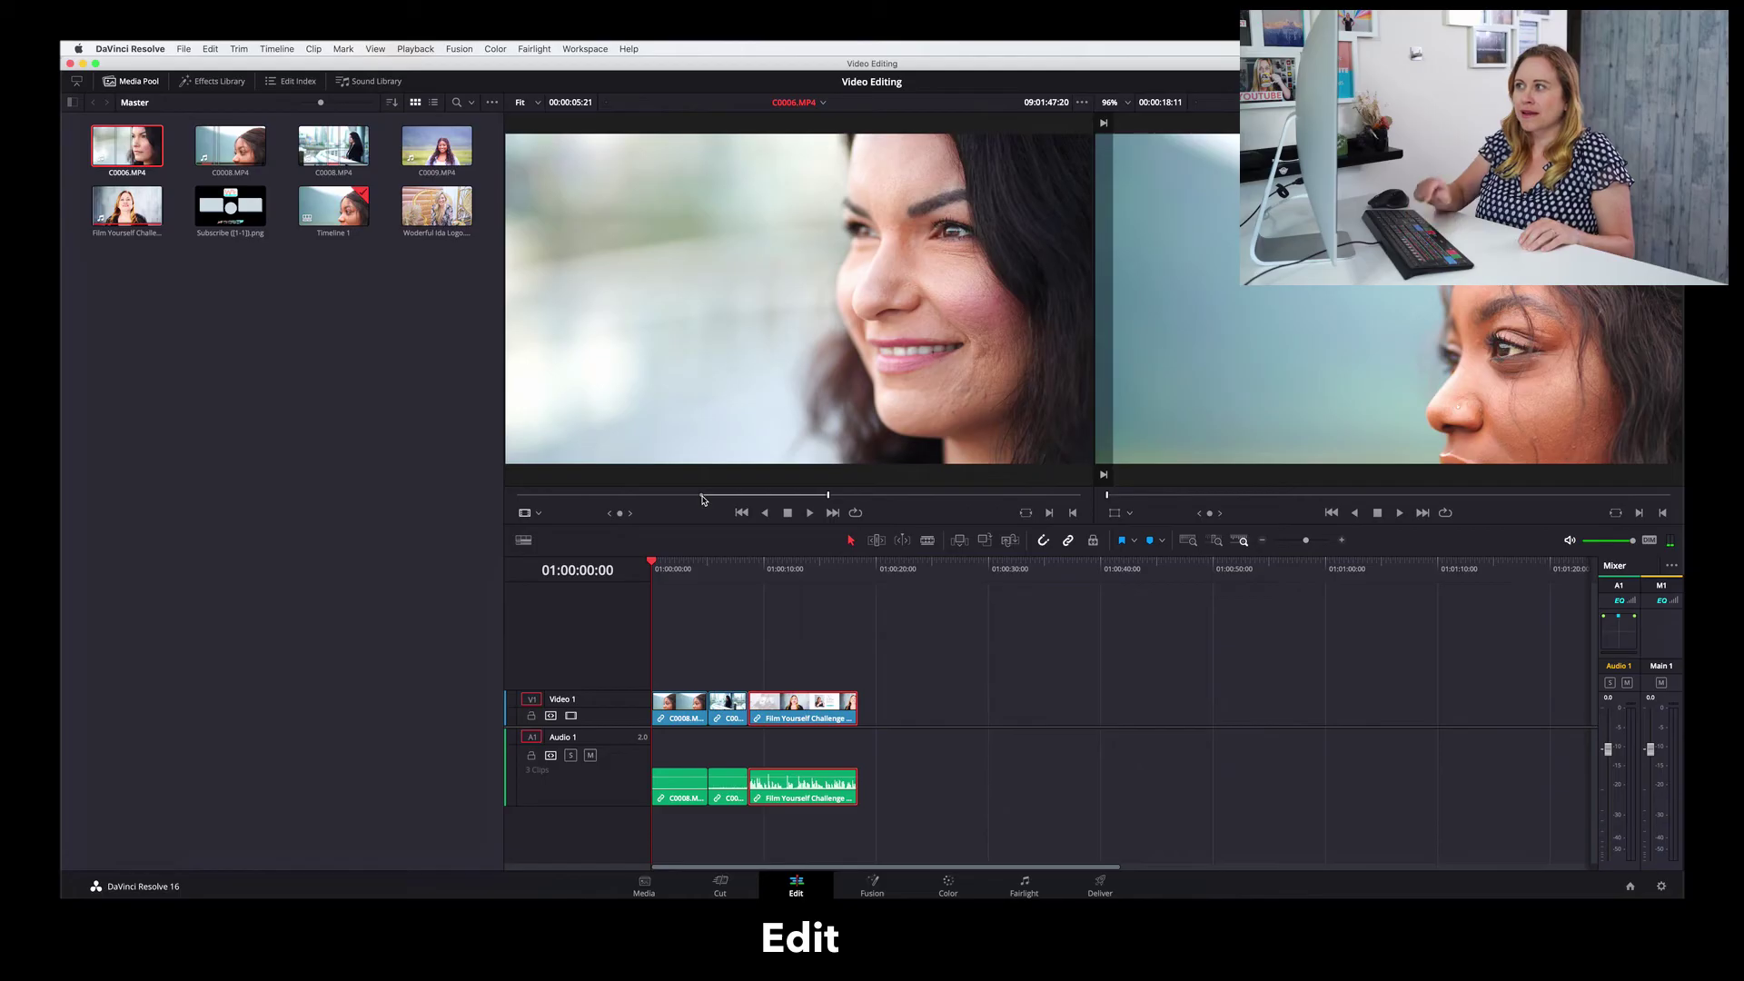
- Append C0006 from the source viewer to the end of the timeline on V1/A1
mouse_move(727, 467)
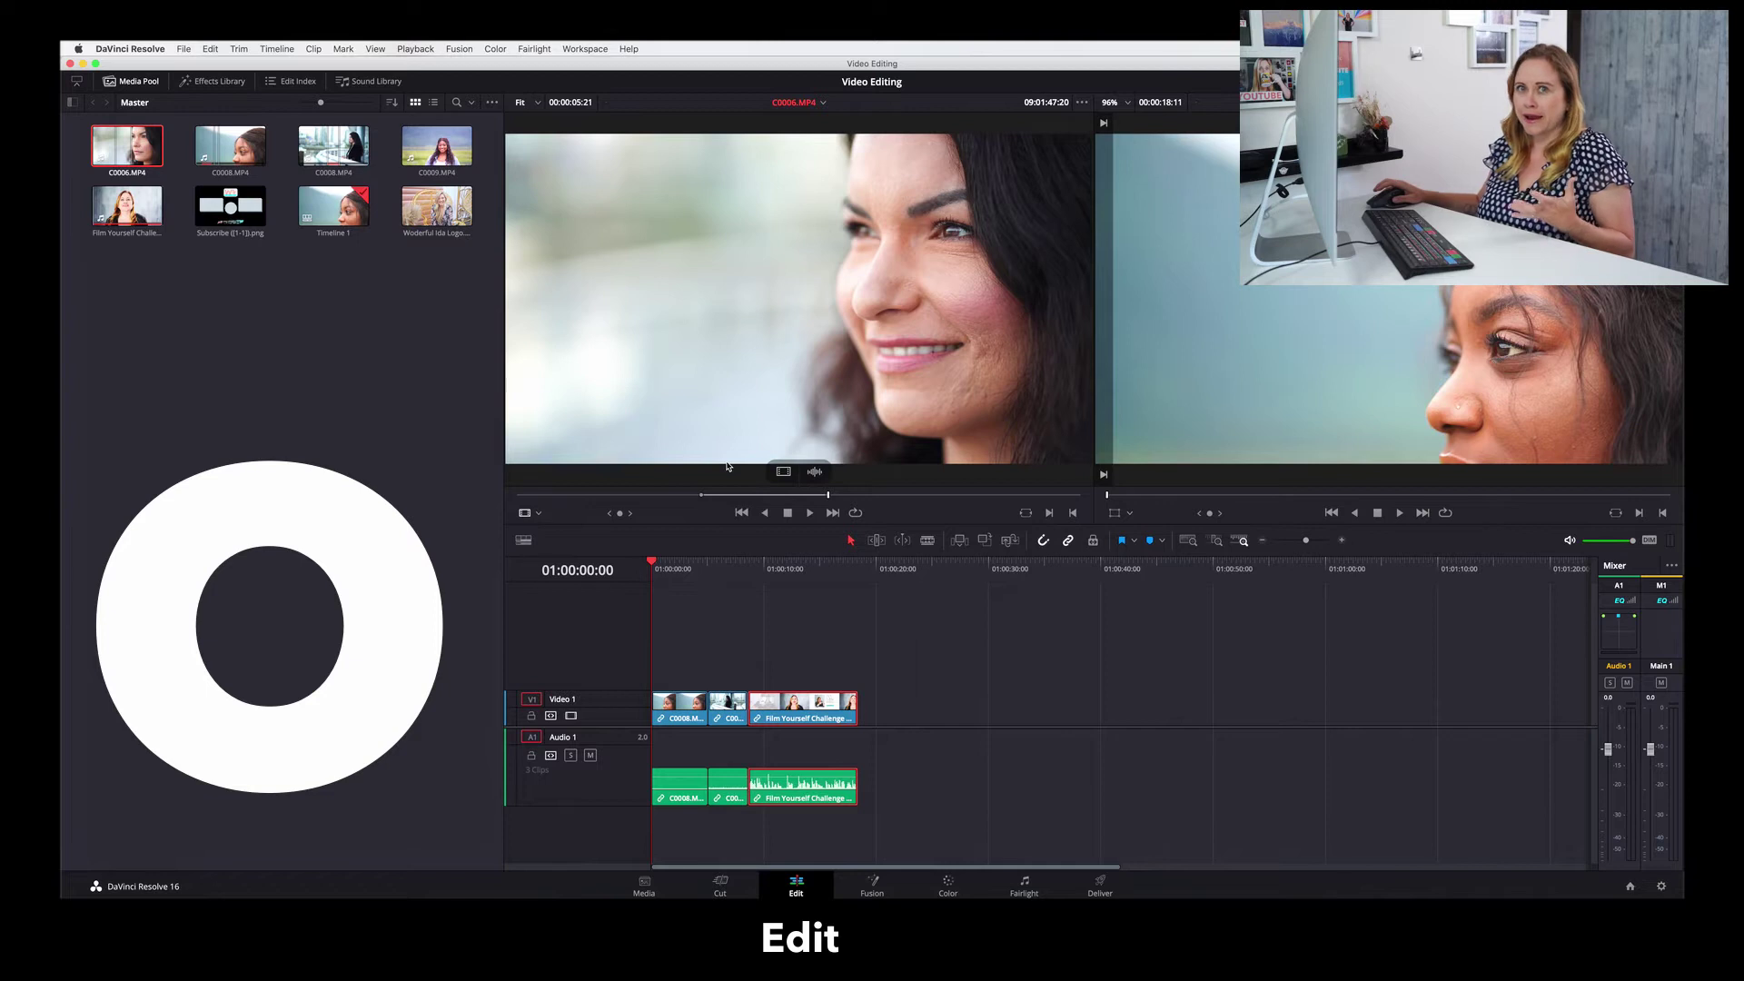
left_click_drag(791, 352, 868, 726)
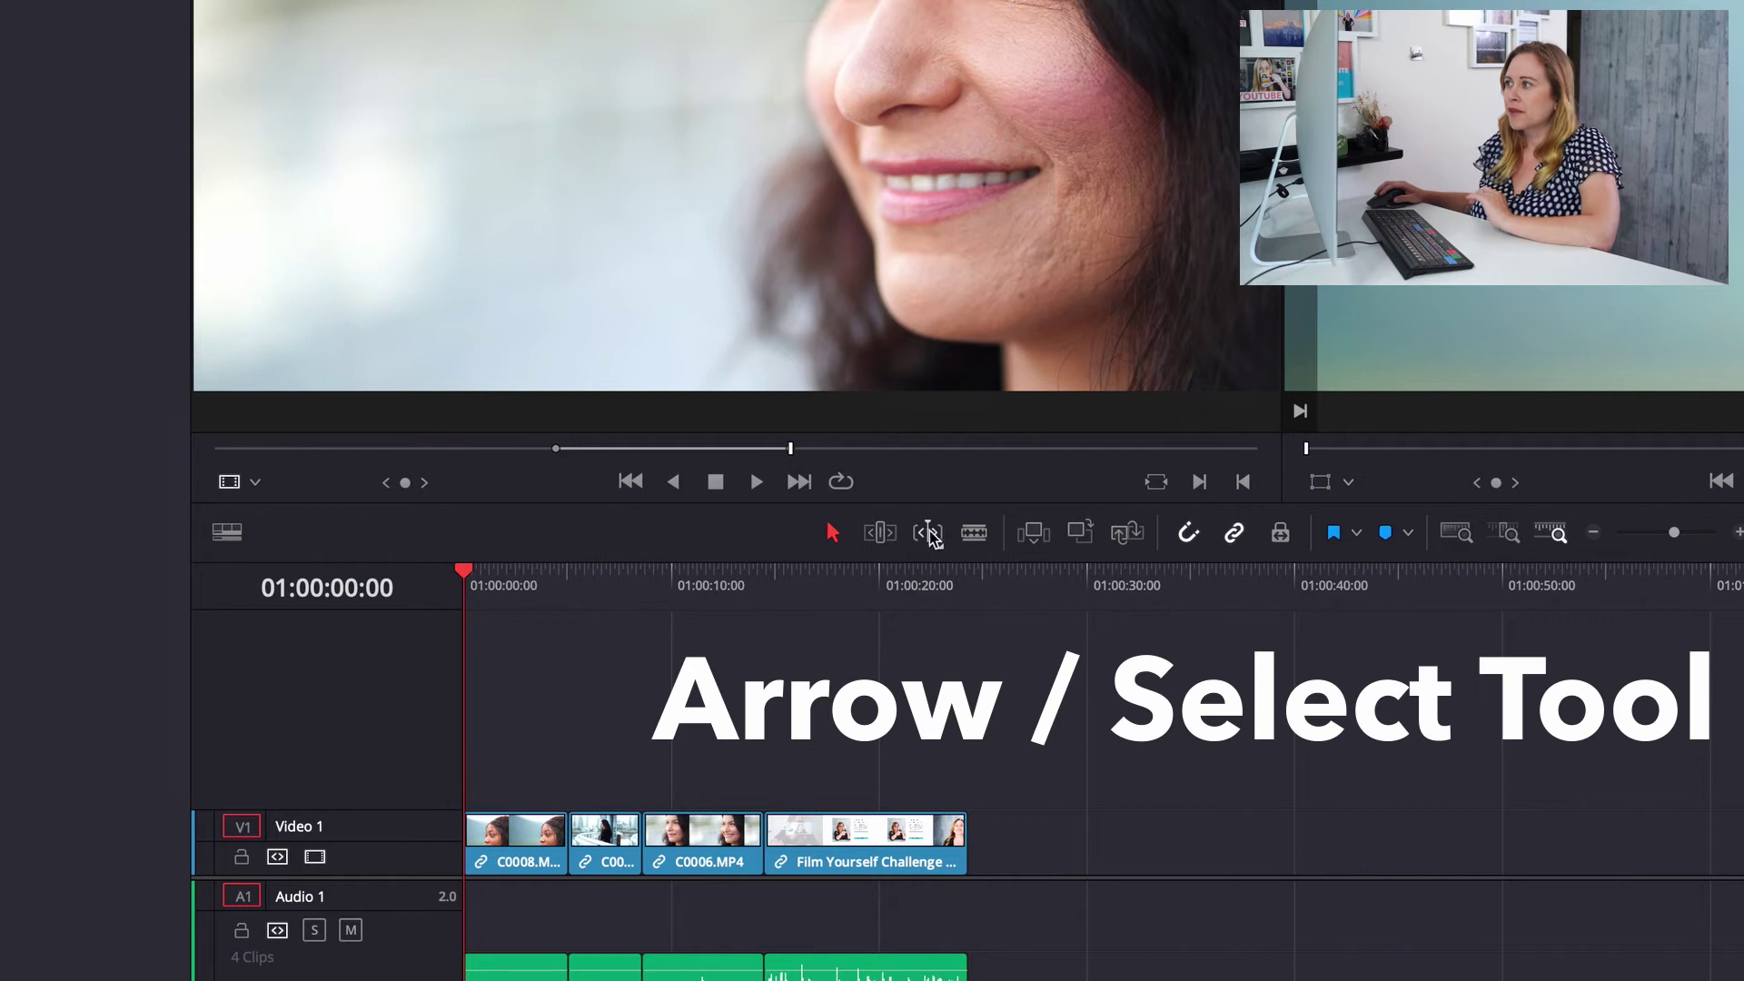
- Blade C0006 at about 01:00:11:12, delete the unwanted piece, then select it with Film Yourself Challenge
left_click(974, 534)
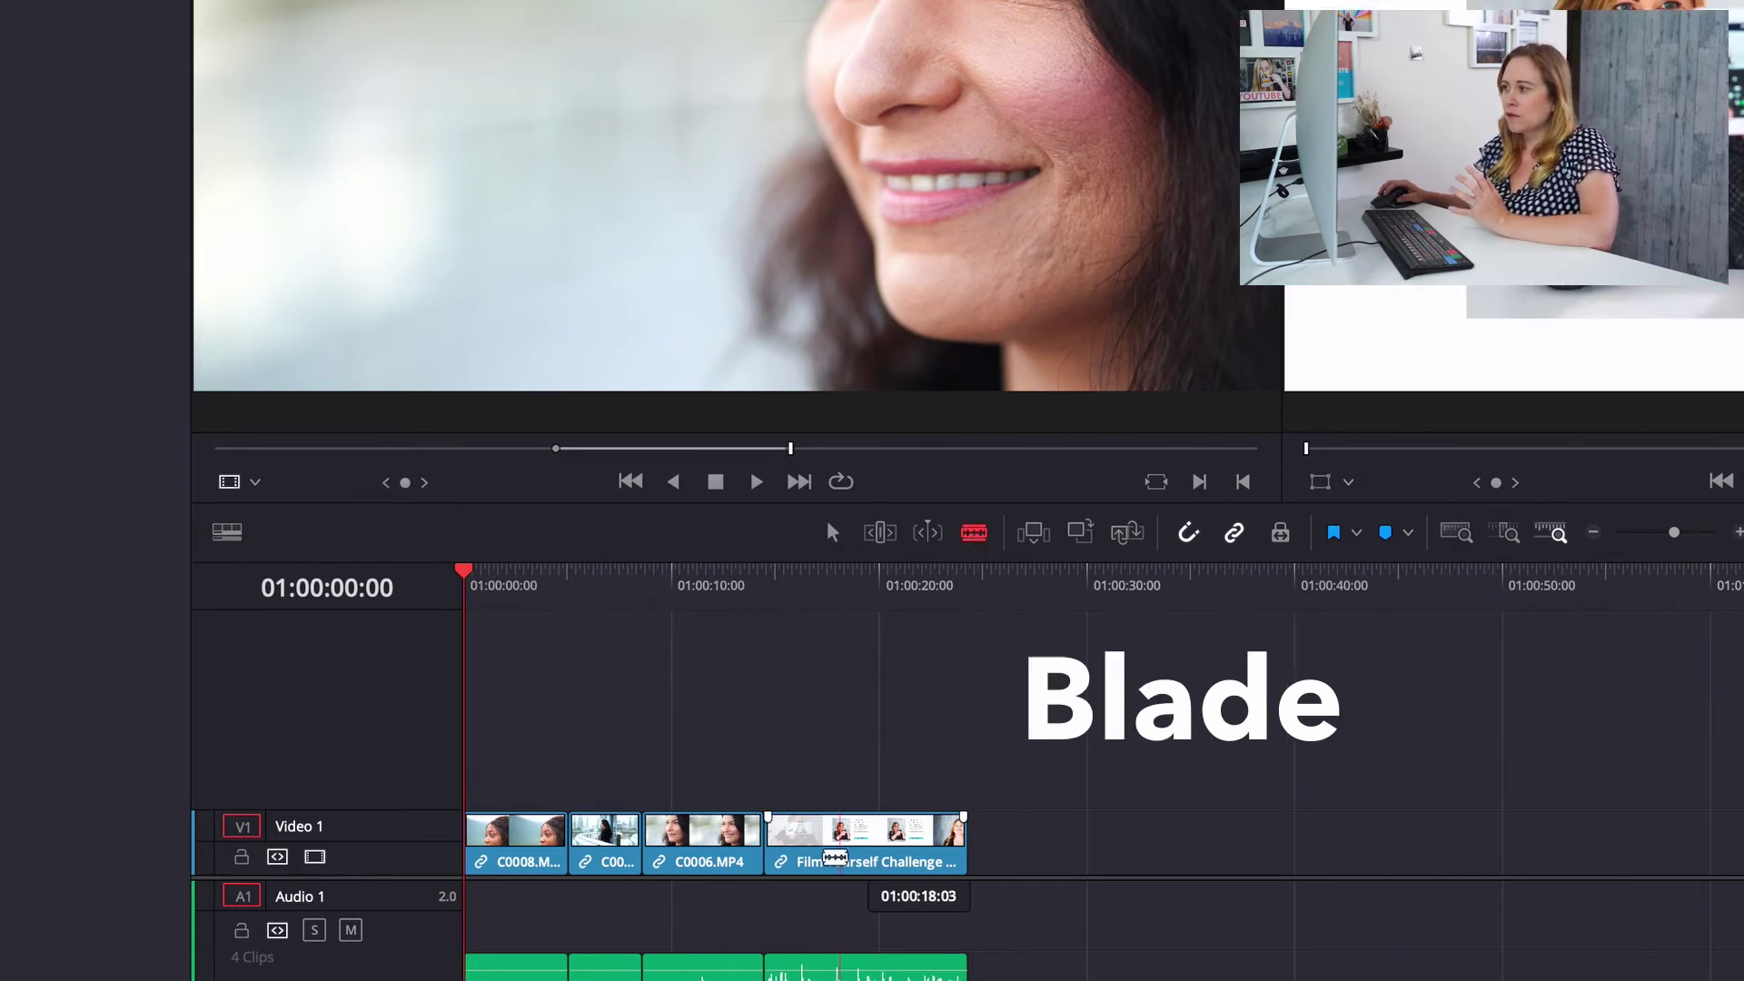
left_click(705, 860)
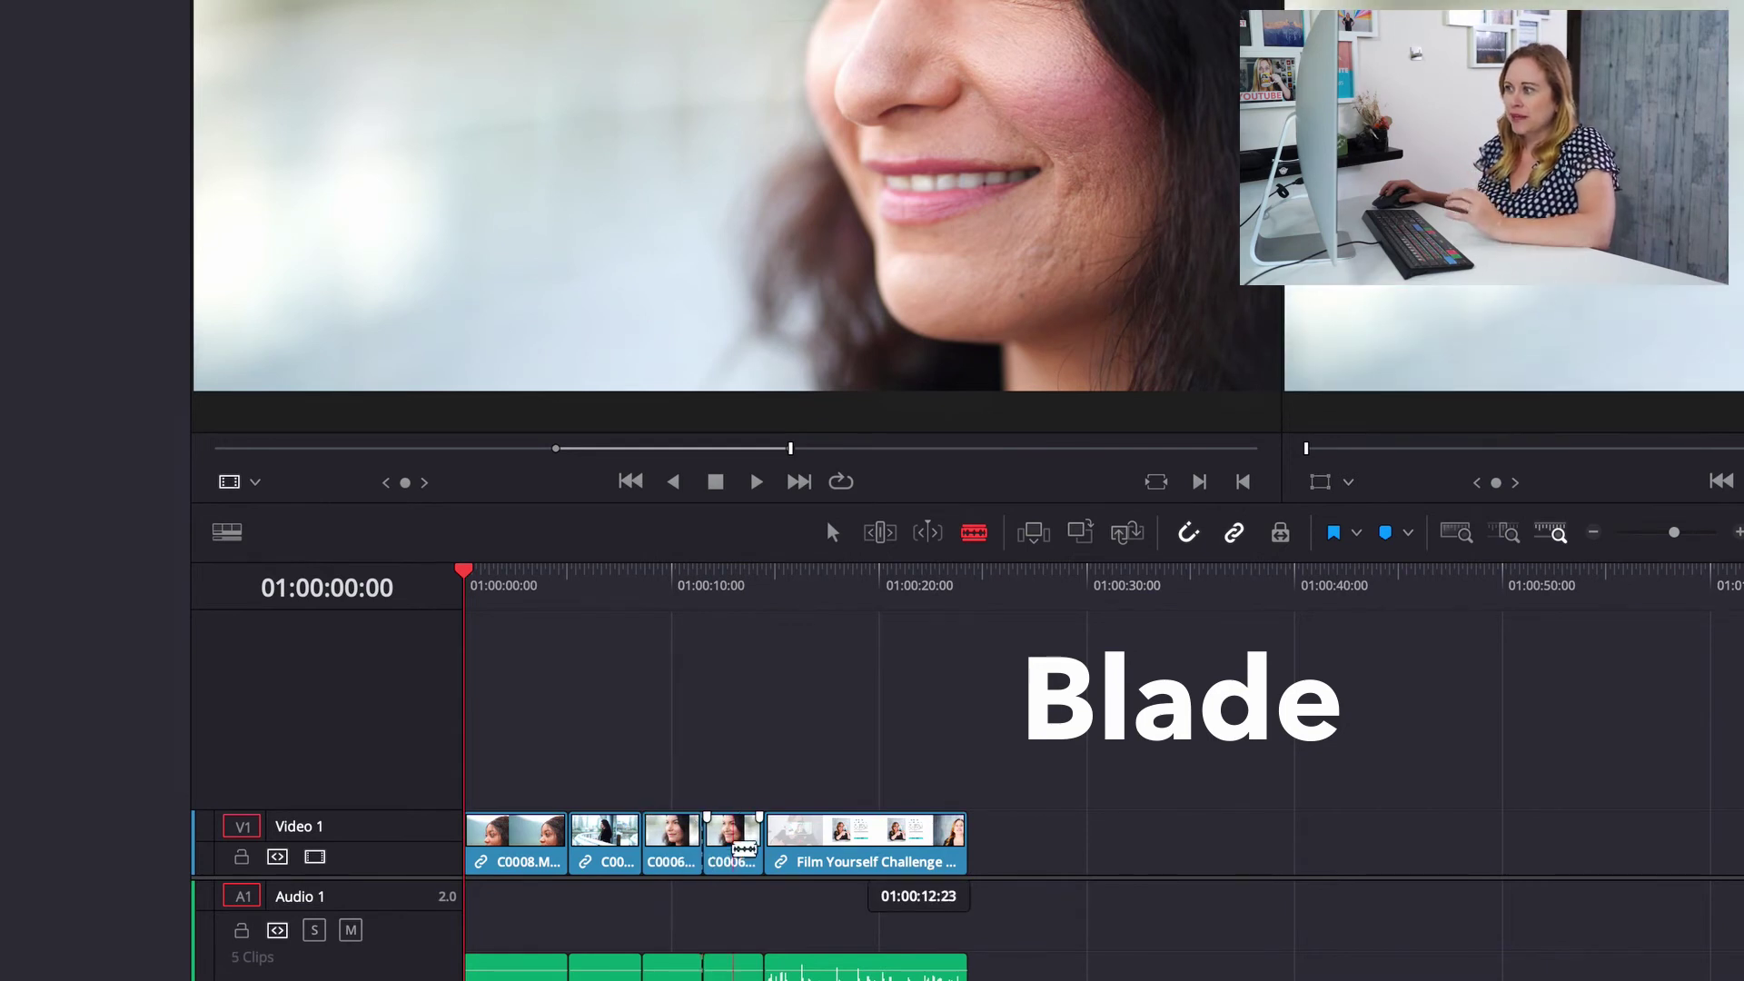
left_click(832, 532)
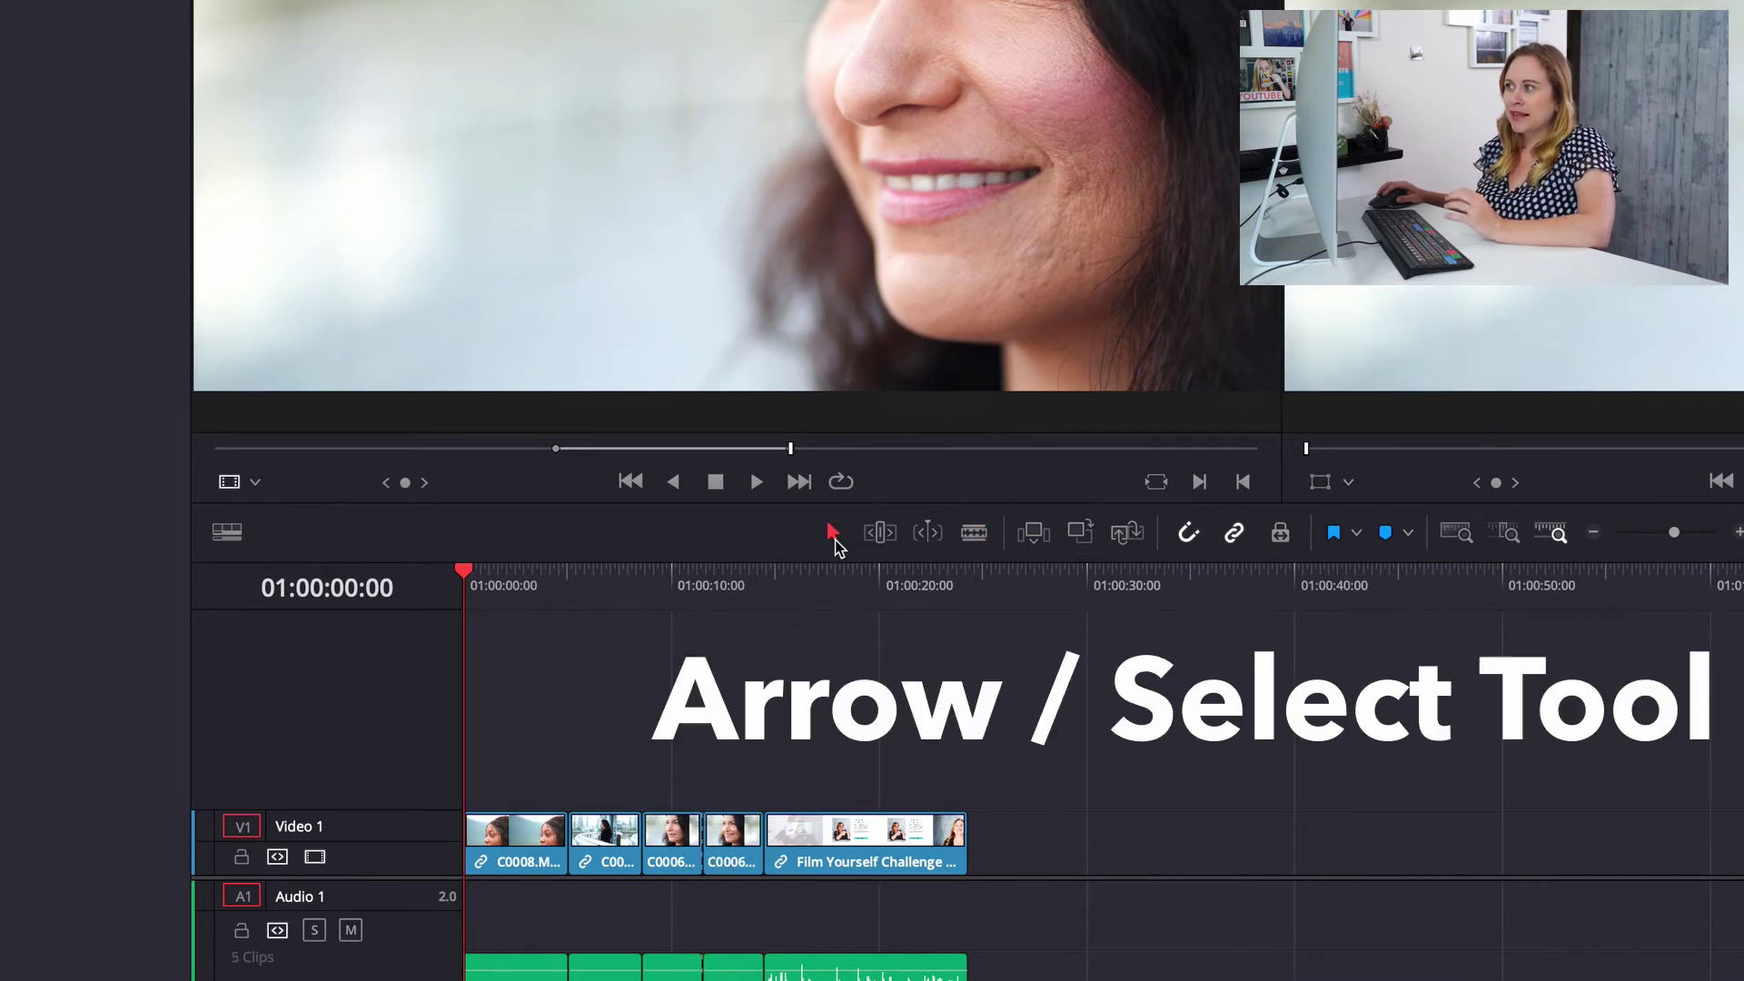
left_click(669, 859)
key("BackSpace")
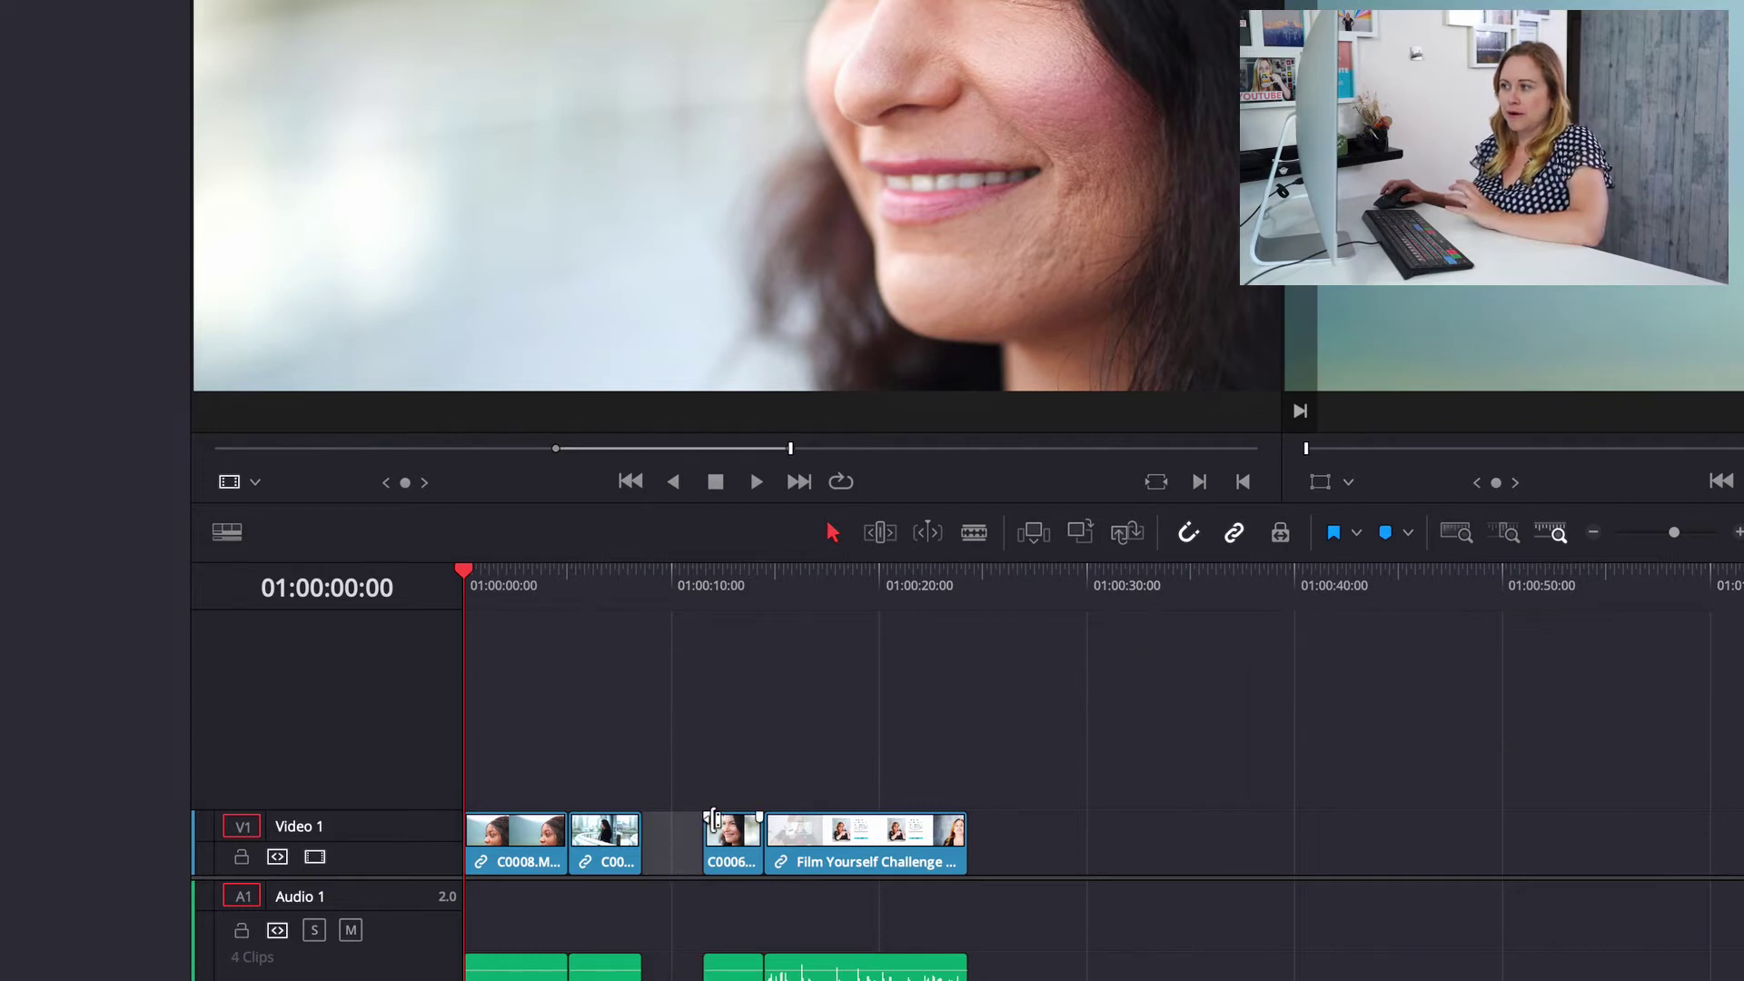
left_click_drag(712, 744, 808, 862)
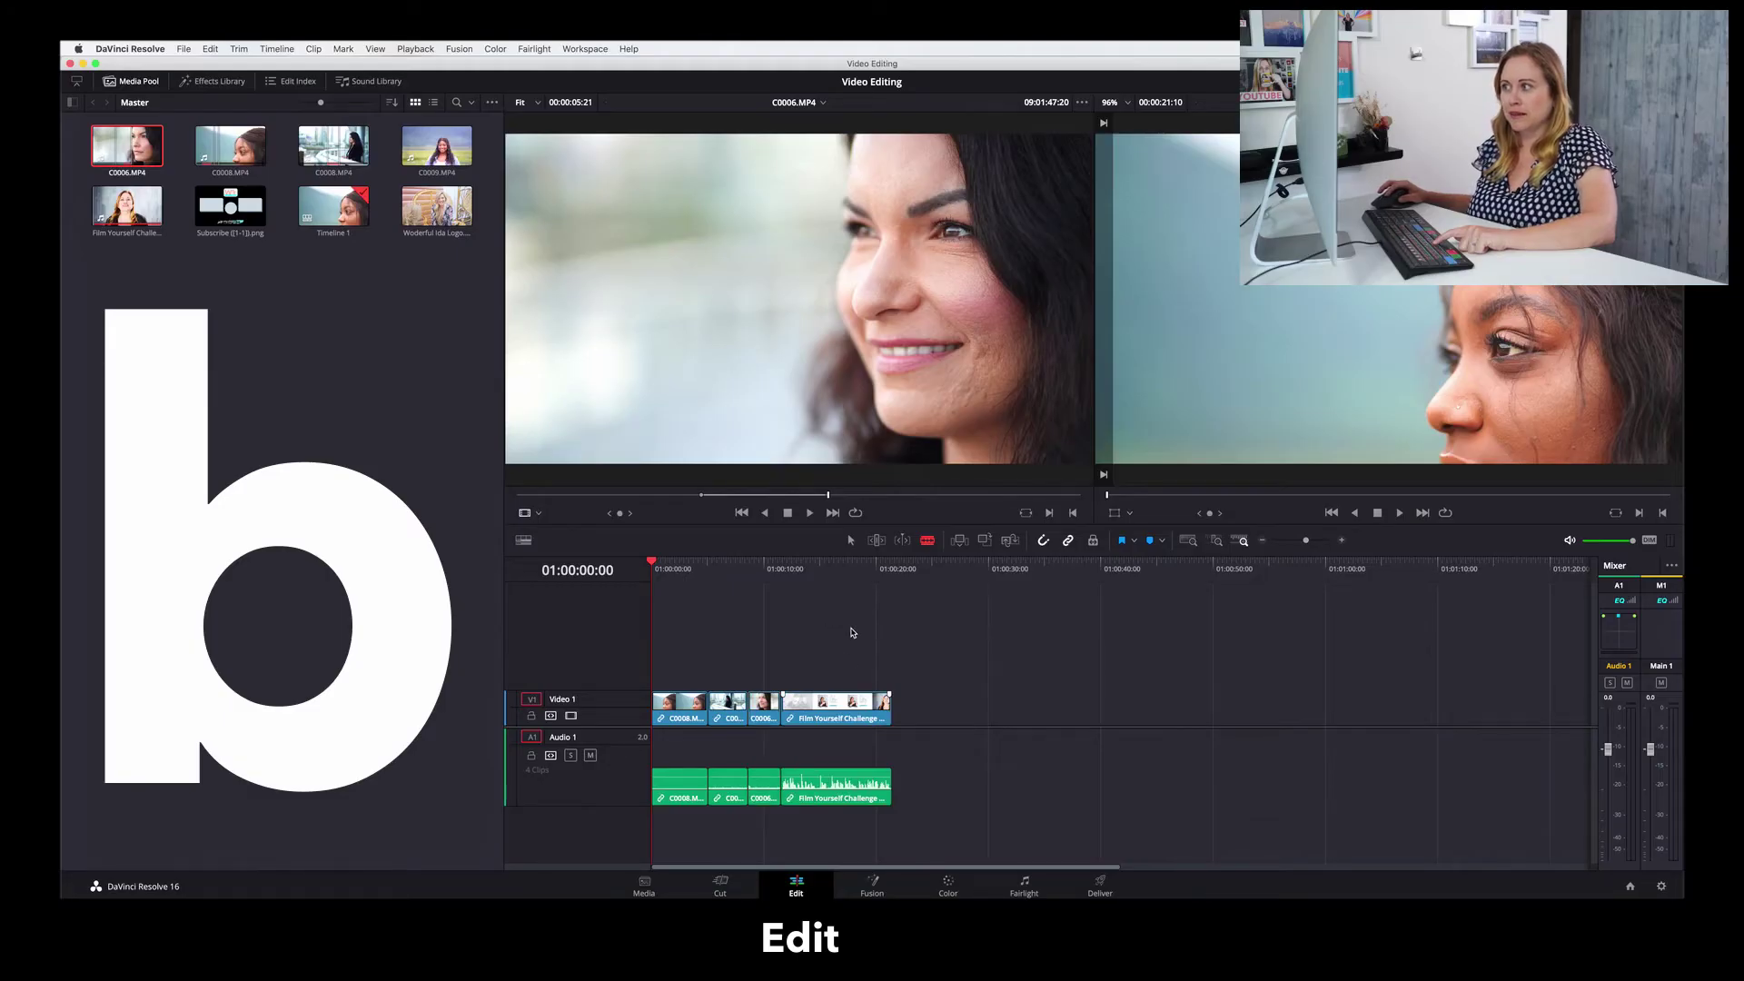
key("a")
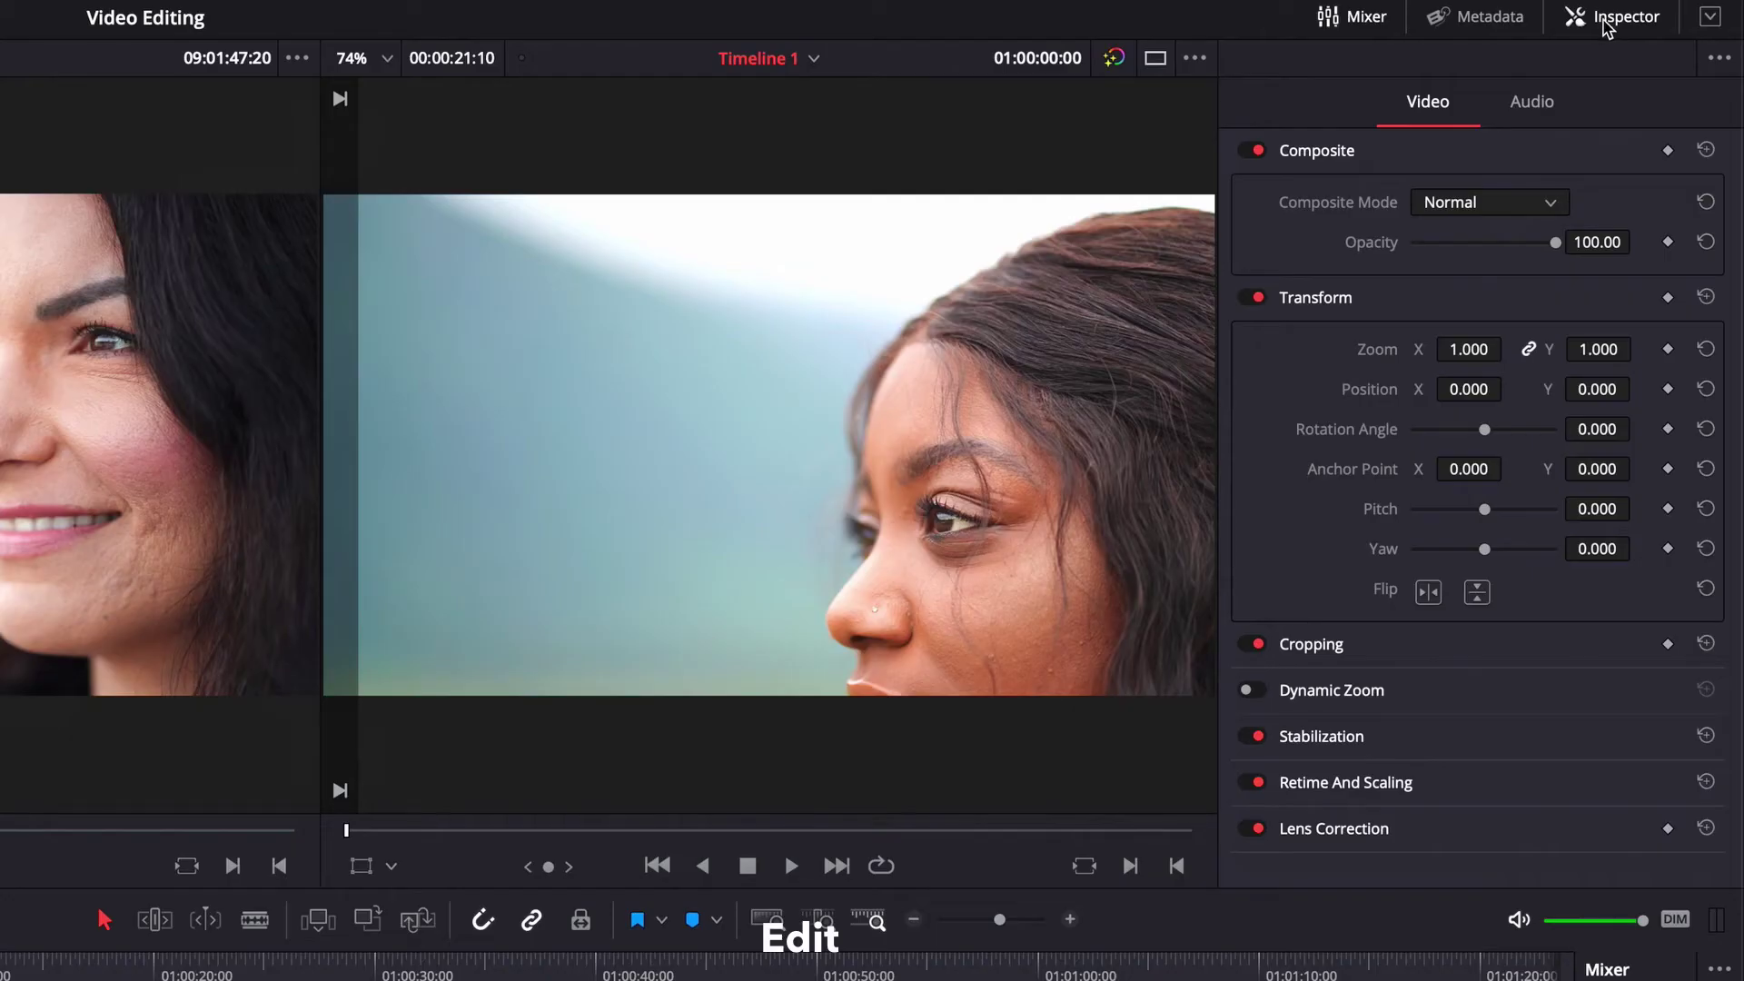
- Reopen the Inspector and scrub the clip's Transform Zoom up to enlarge it
left_click(1632, 23)
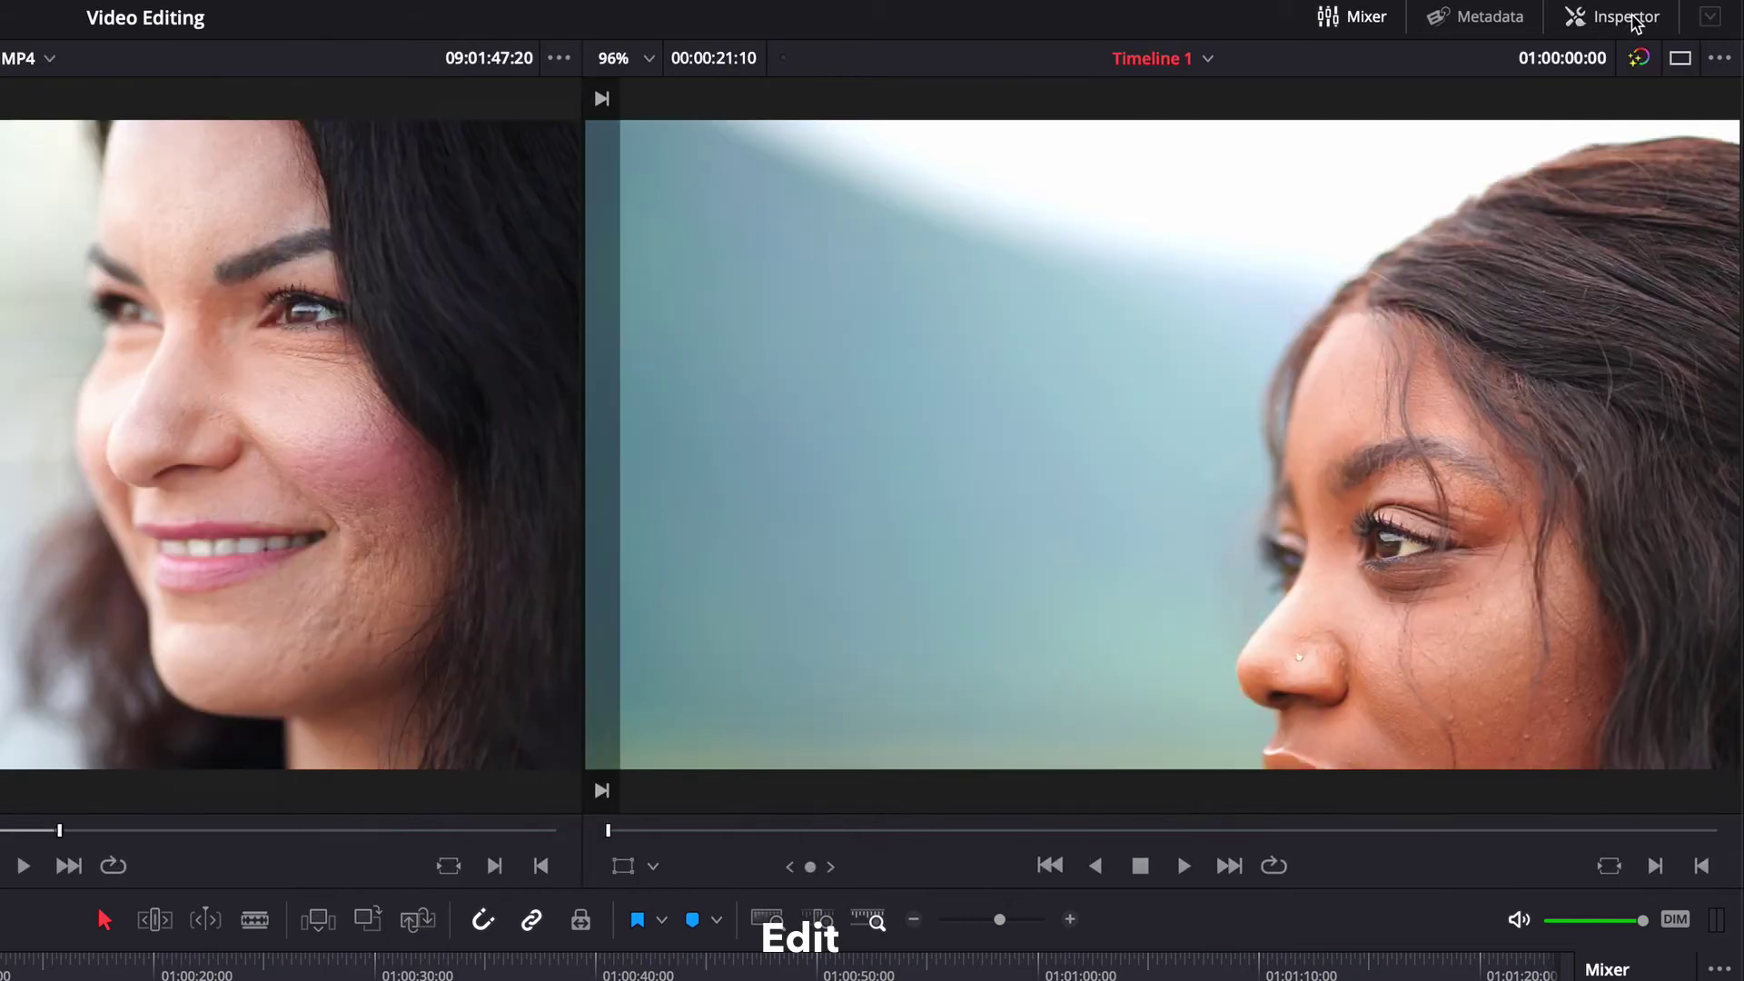
left_click(1632, 23)
left_click(1632, 23)
left_click(1632, 23)
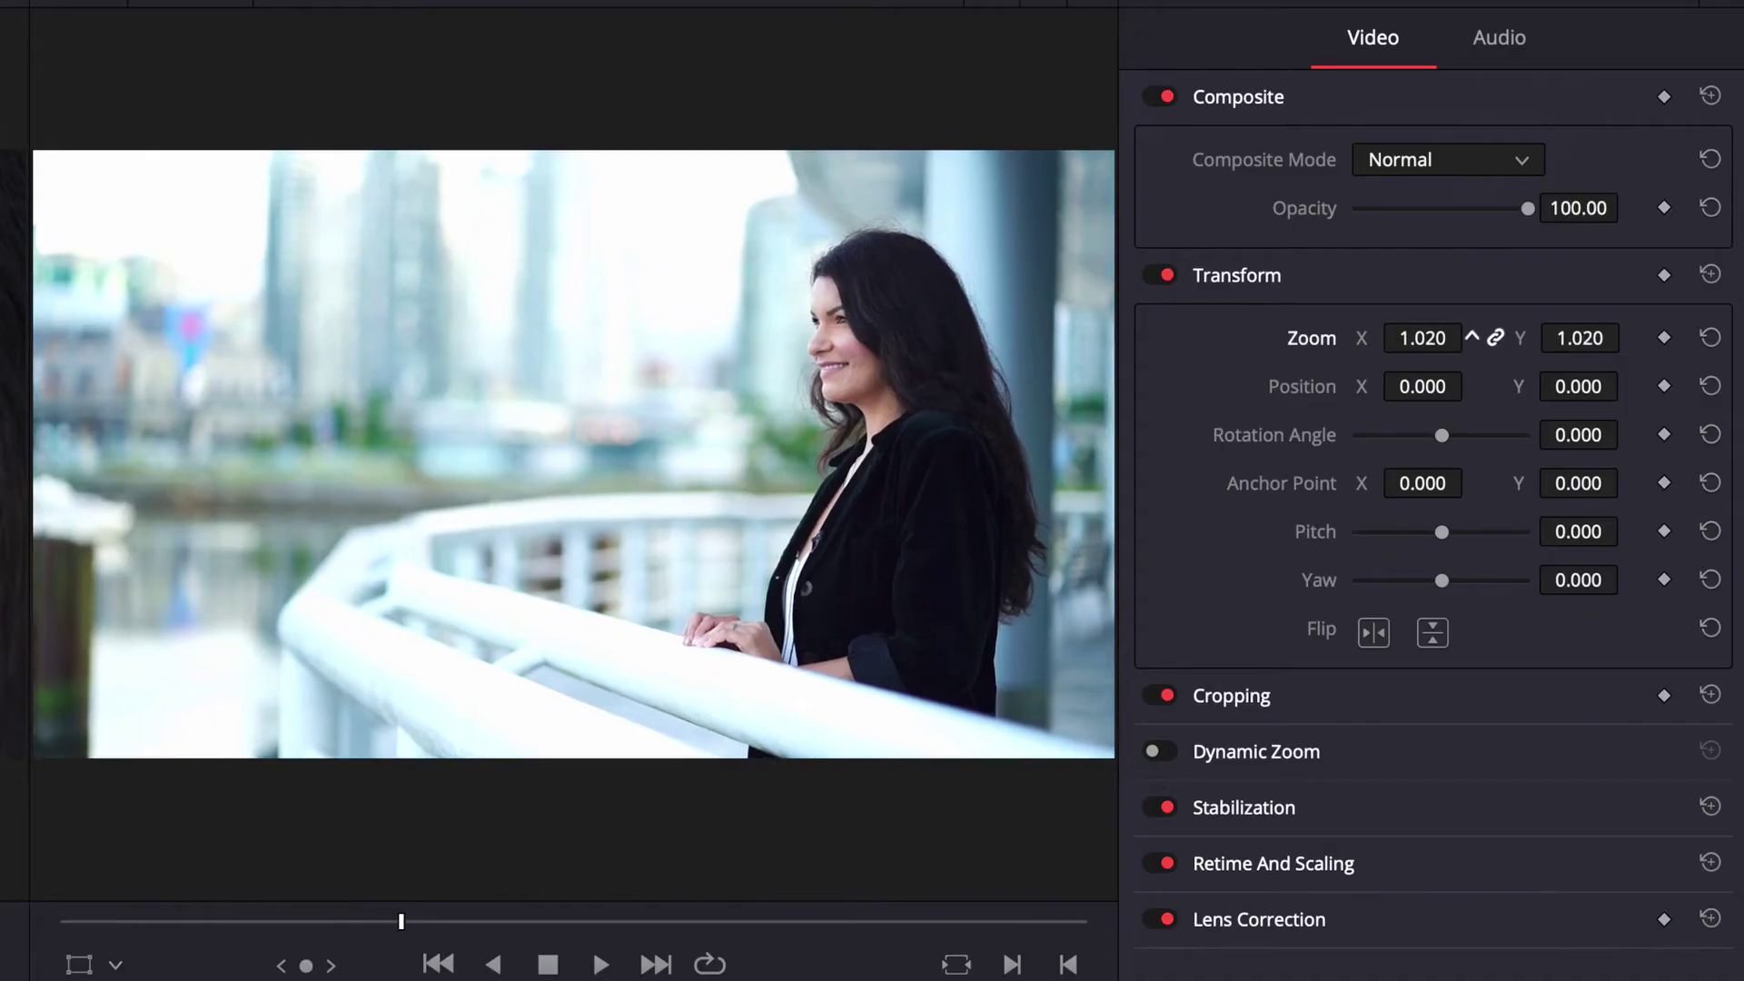
left_click_drag(1423, 338, 1489, 338)
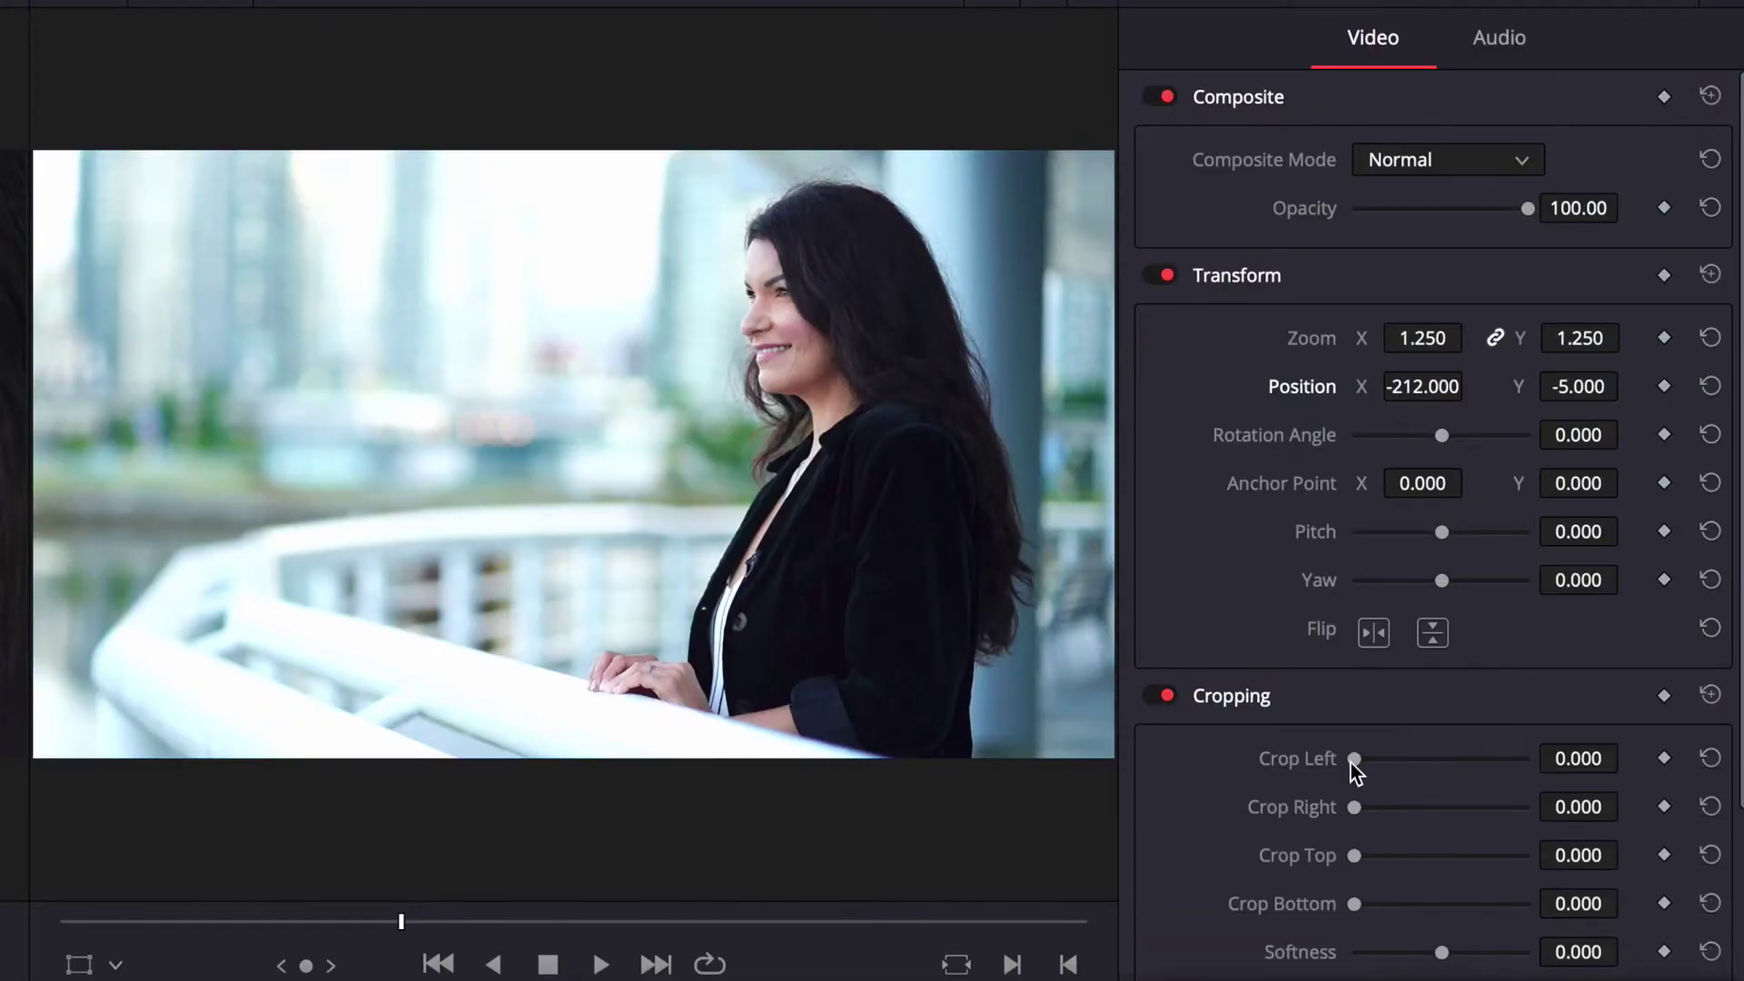
- Crop the left side of the Video 2 clip and move it over the clip below
left_click_drag(1351, 763, 1456, 775)
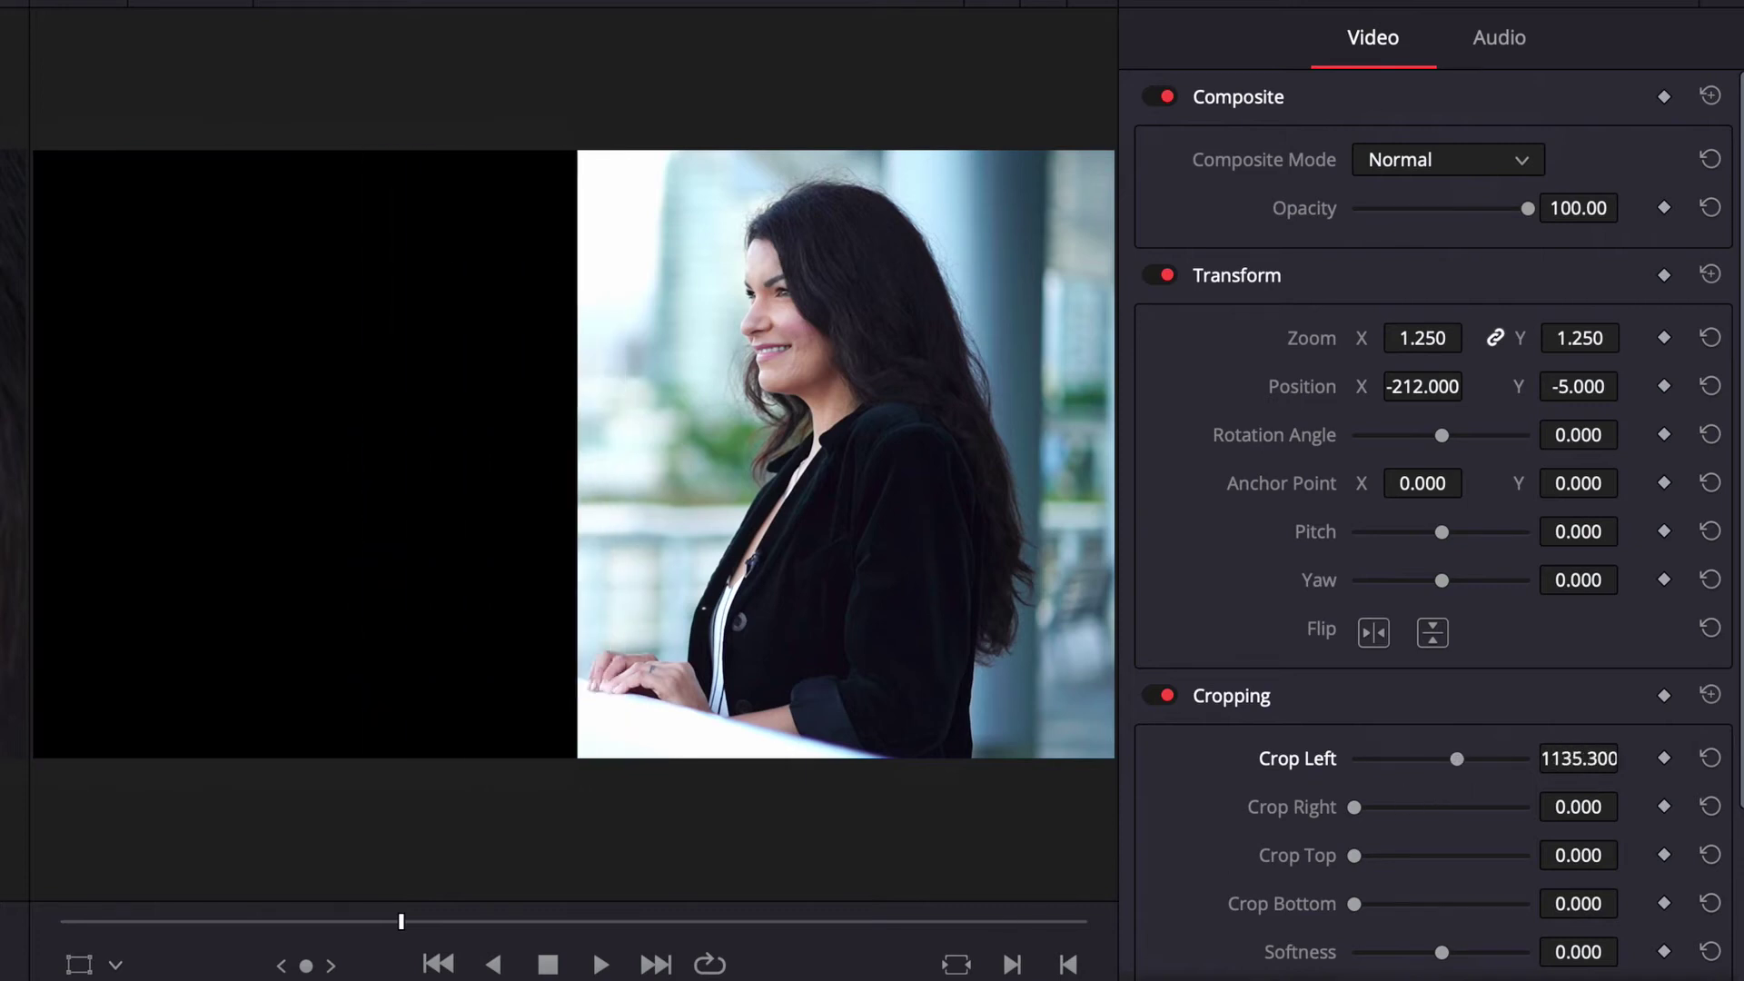
left_click_drag(716, 673, 759, 672)
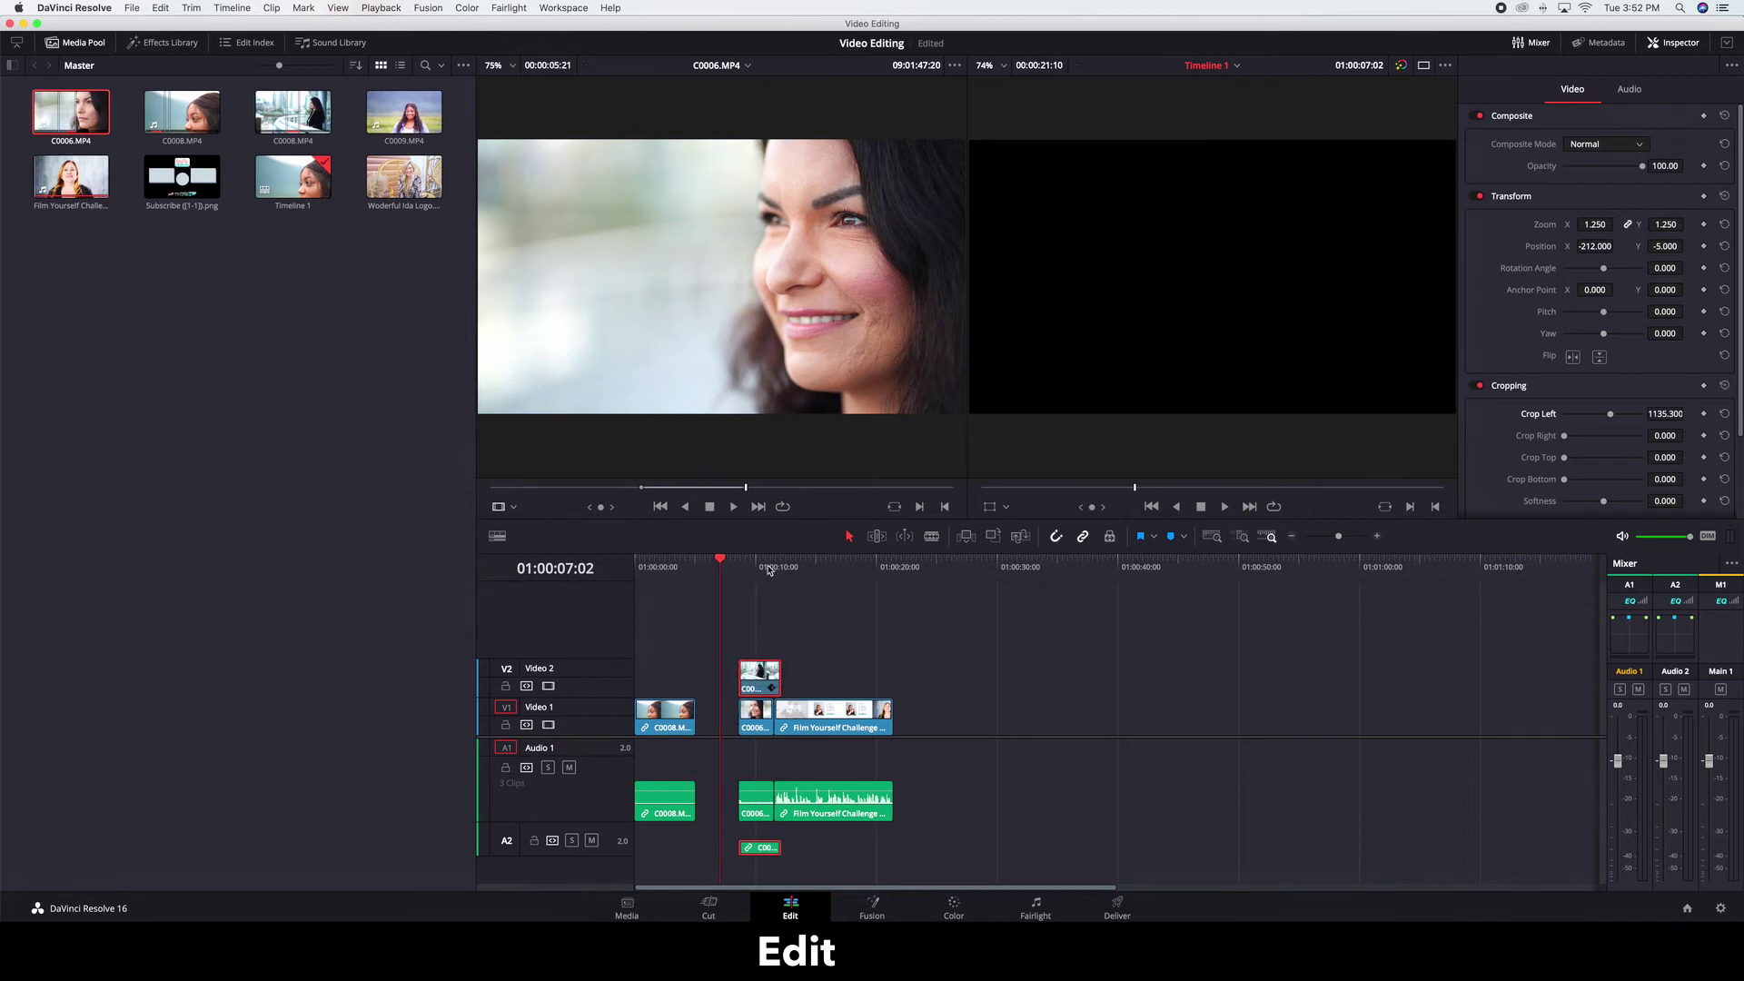
left_click(750, 576)
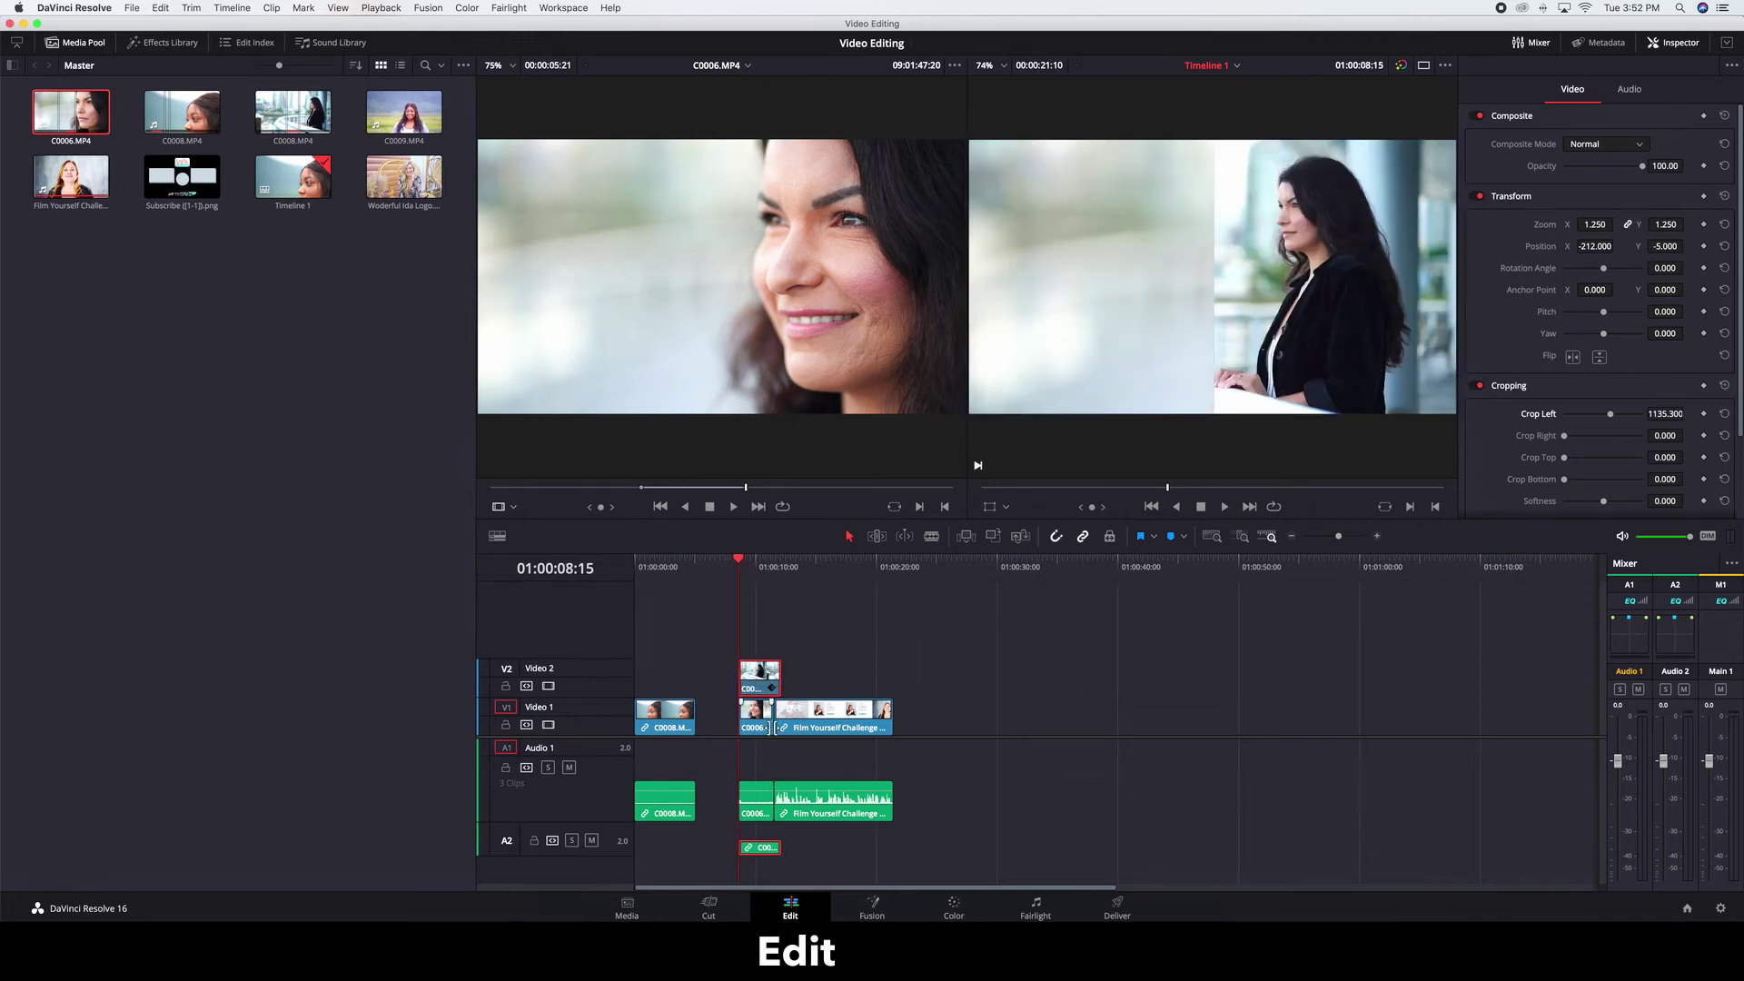
- Reposition the lower C0006 image to frame the face, trim Video 2 and close the gap
left_click(763, 728)
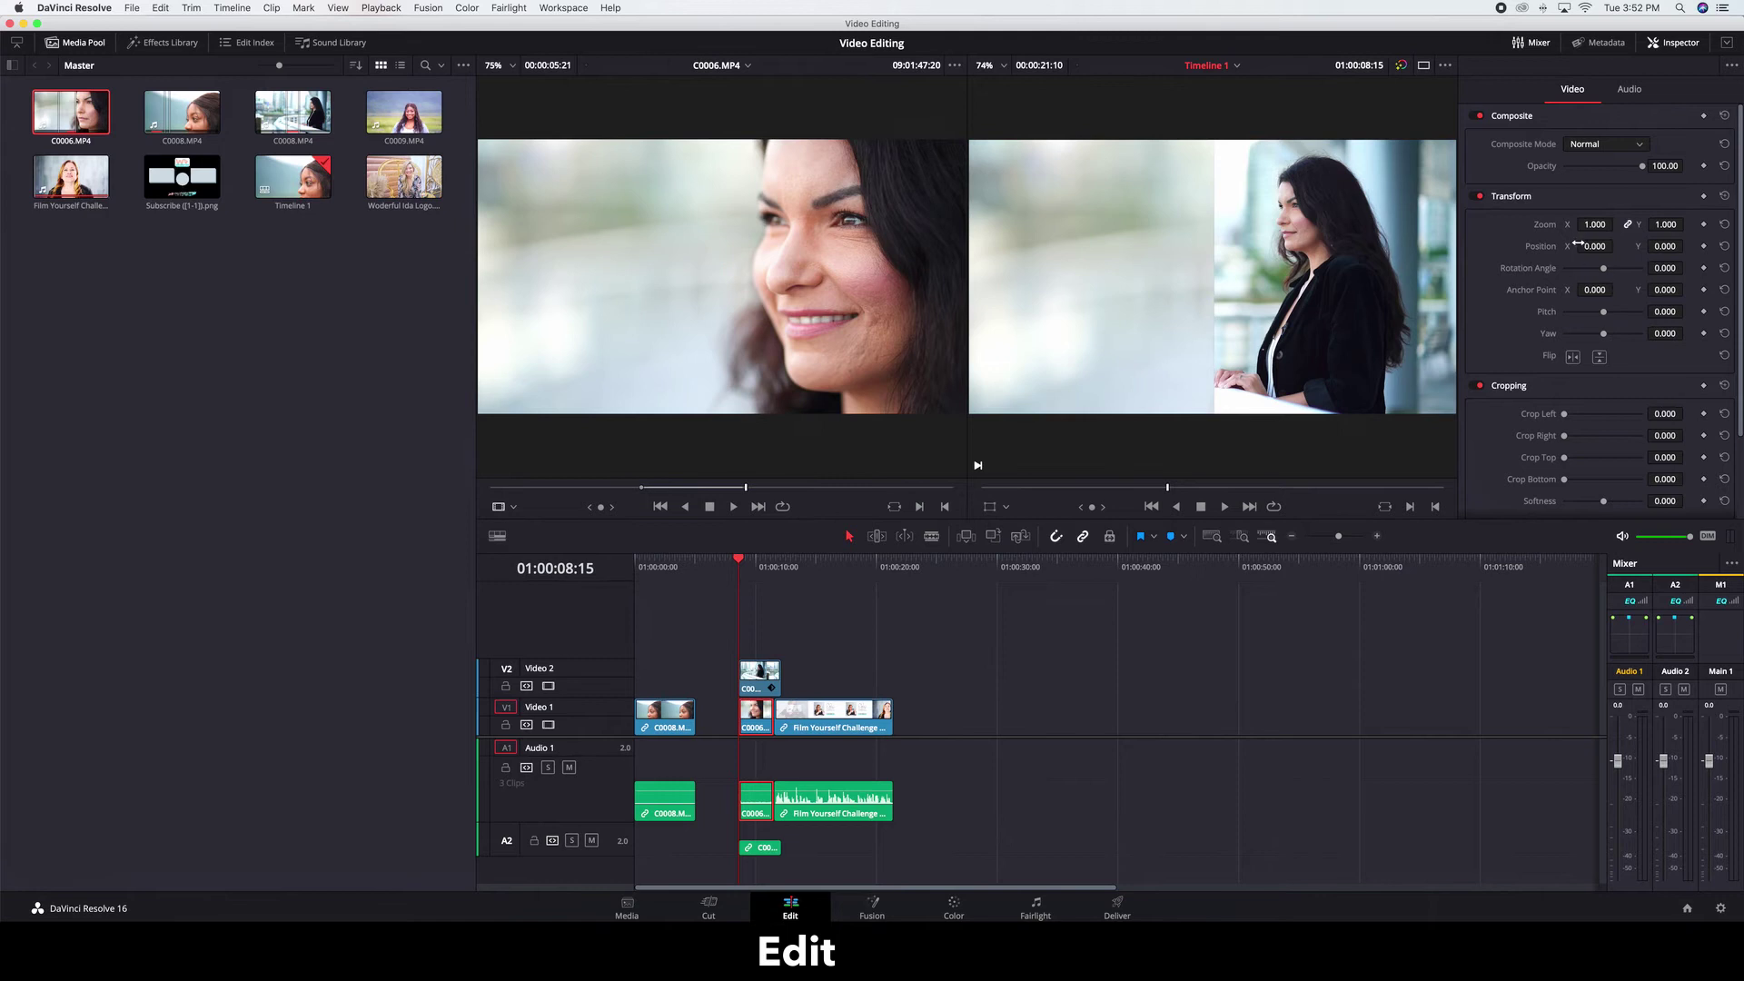
mouse_move(1668, 246)
left_mouse_down()
mouse_move(1687, 245)
mouse_move(1650, 250)
left_mouse_up()
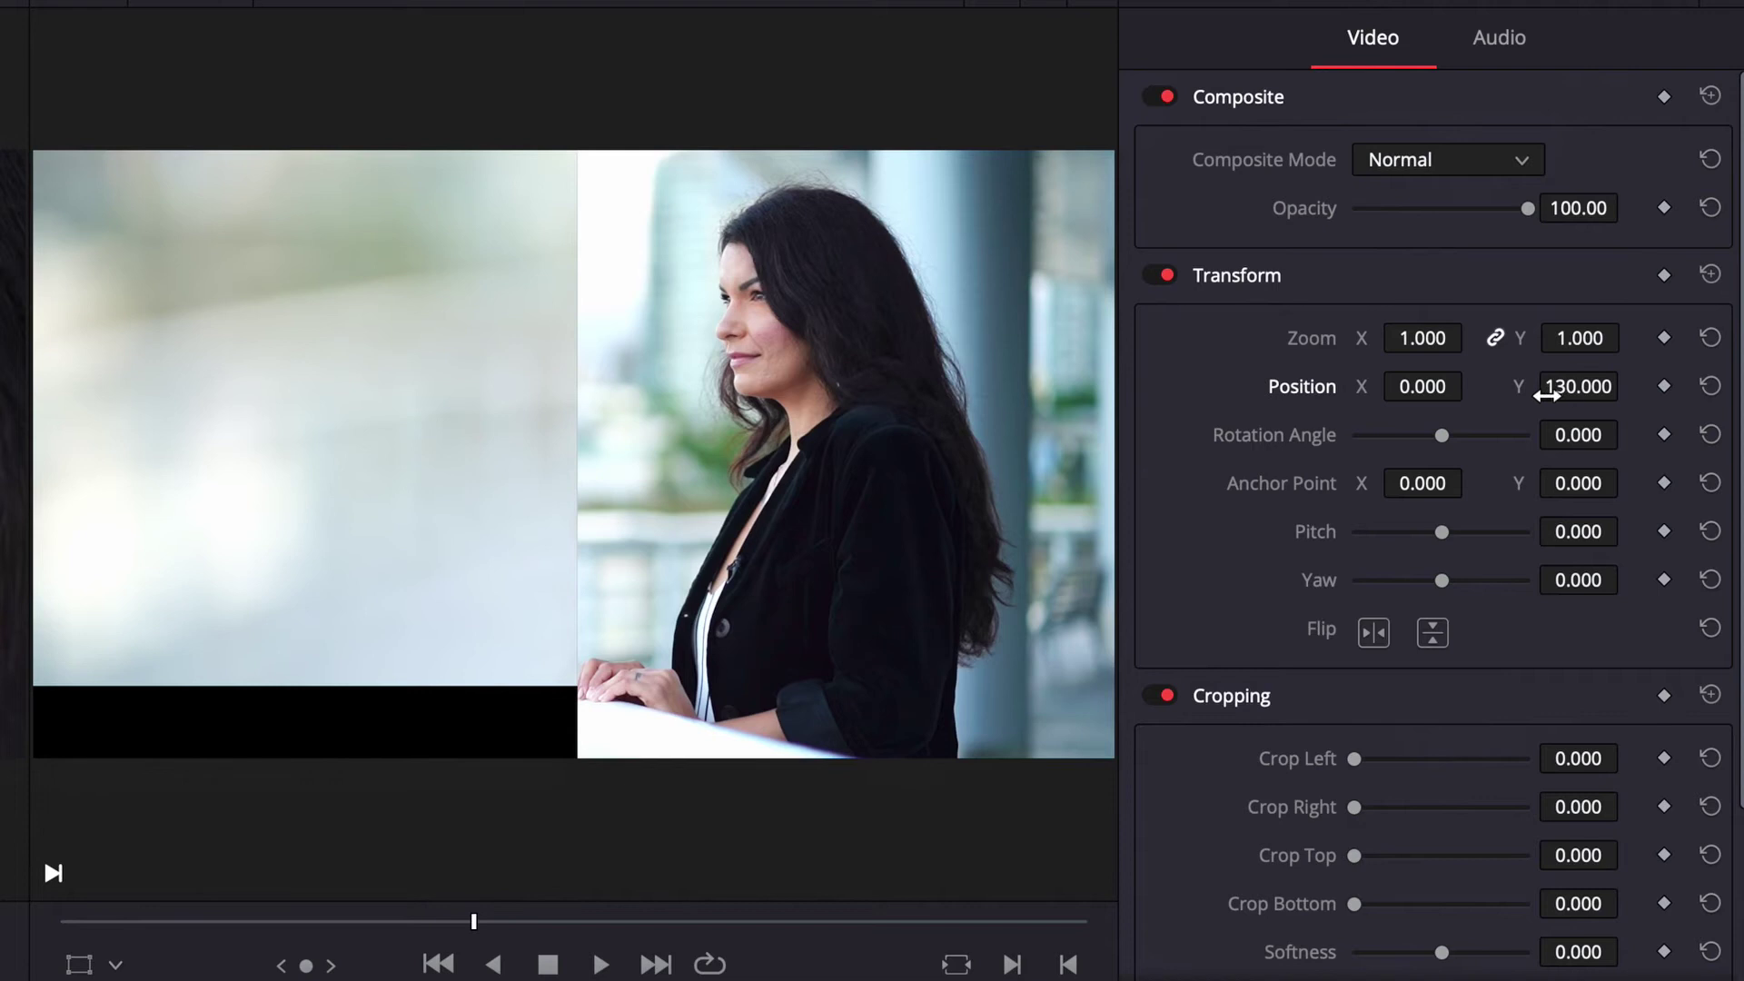
left_click(1711, 389)
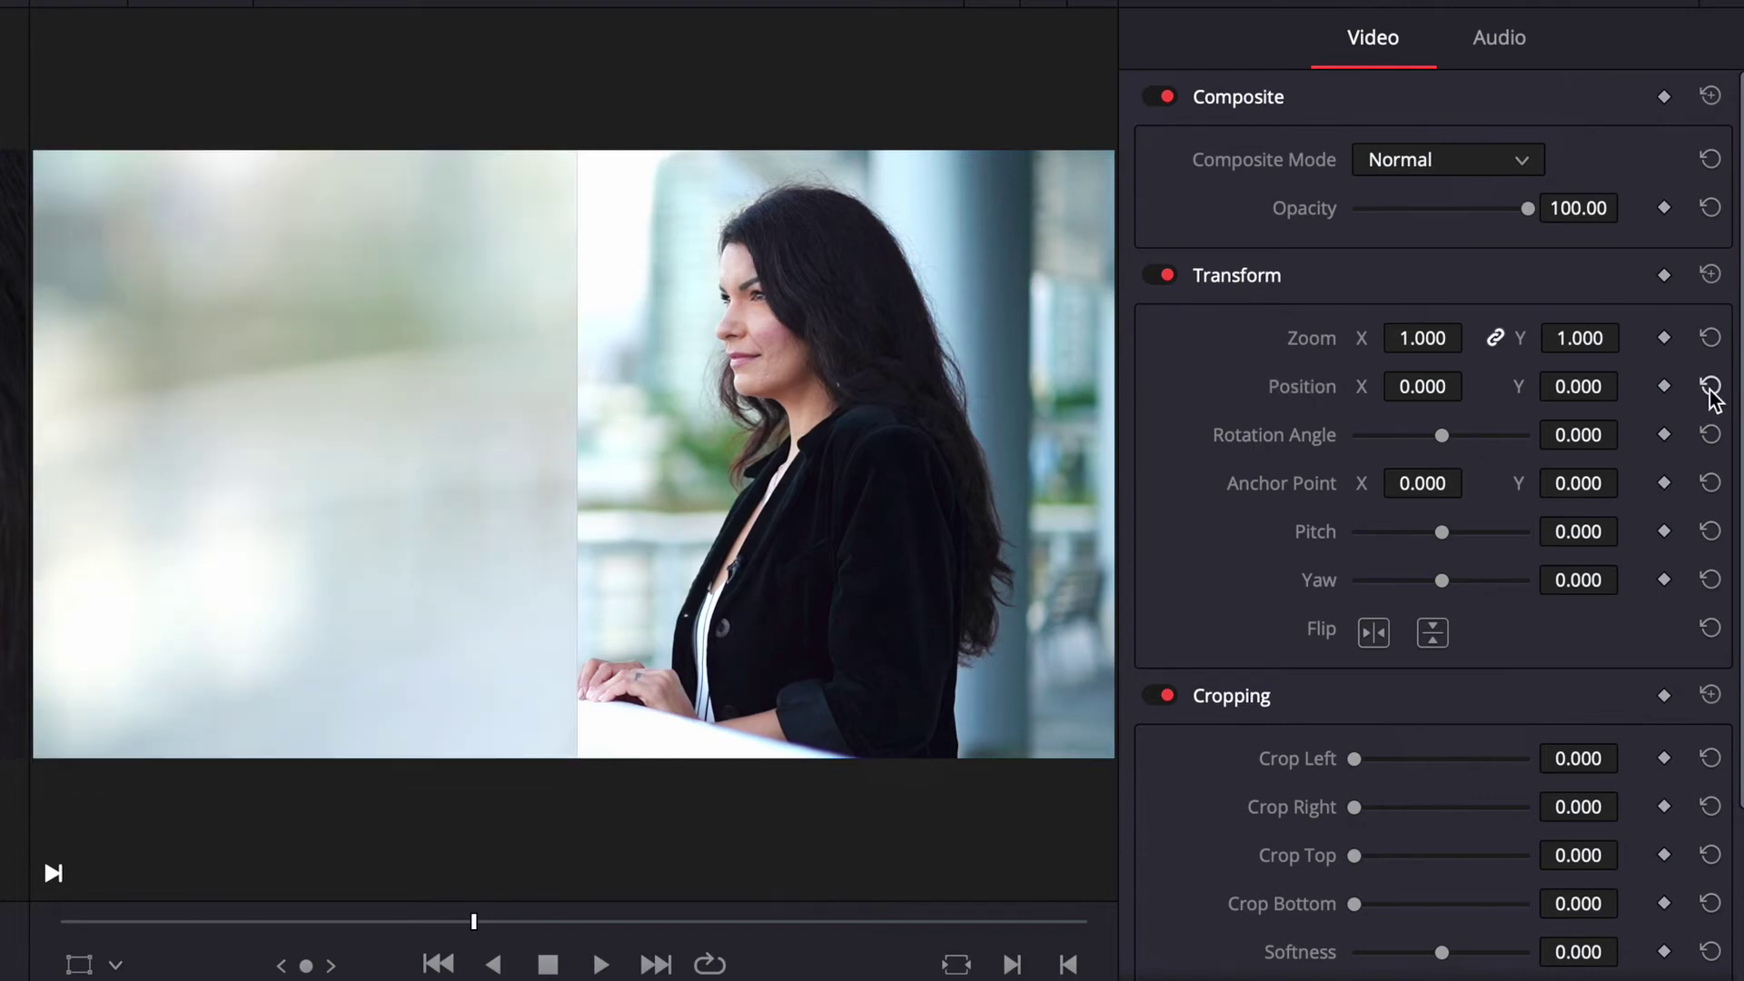
mouse_move(1424, 386)
left_mouse_down()
mouse_move(1250, 386)
mouse_move(1431, 397)
left_mouse_up()
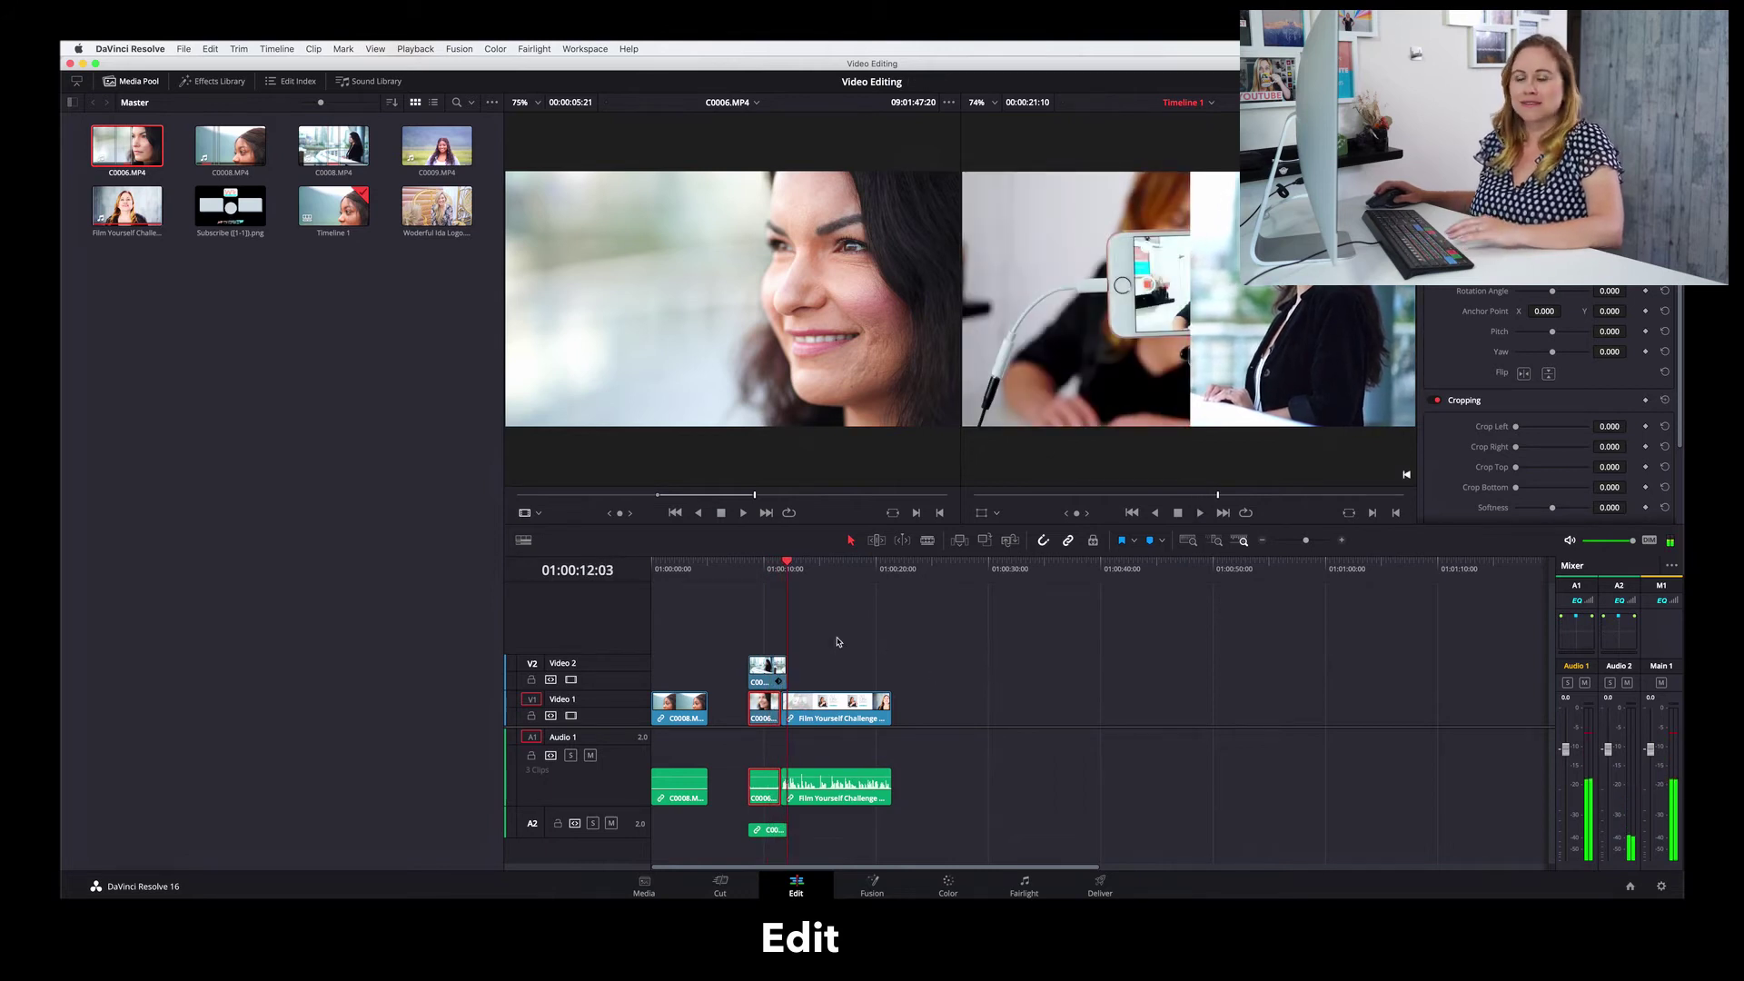
left_click_drag(787, 672, 825, 837)
left_click_drag(836, 714, 797, 714)
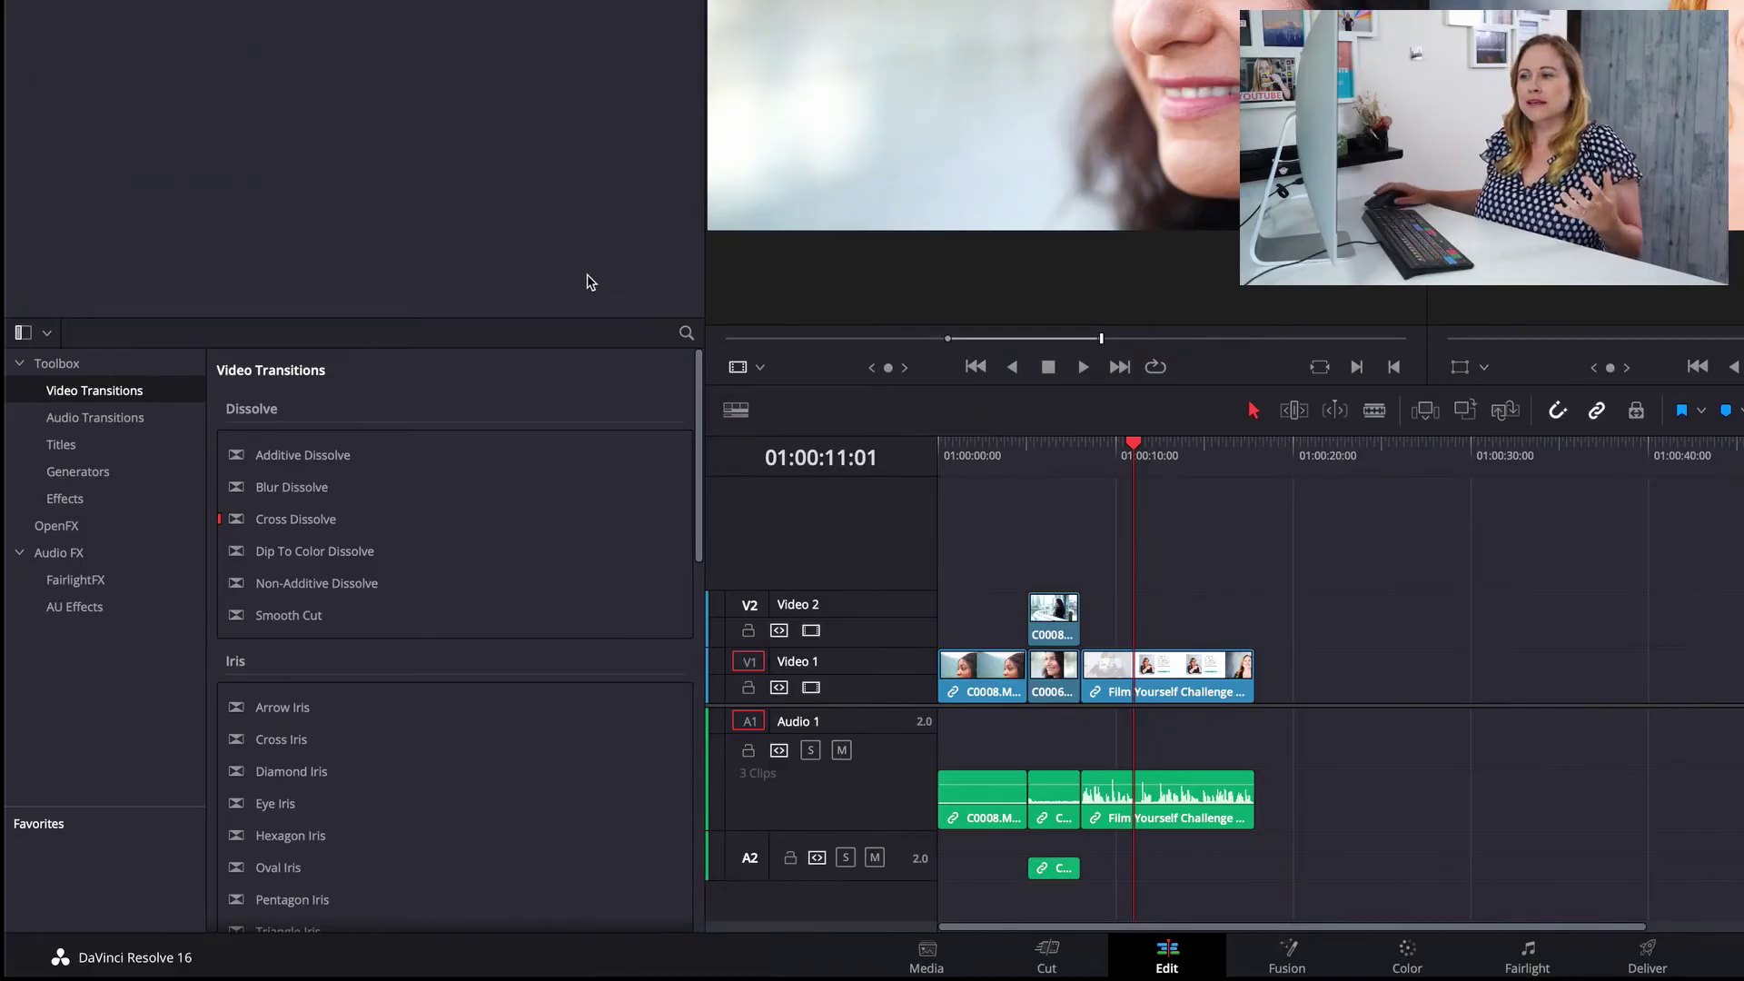
- Drag the Push transition from Video Transitions onto the Video 1 cut before Film Yourself Challenge Promo
left_click(63, 444)
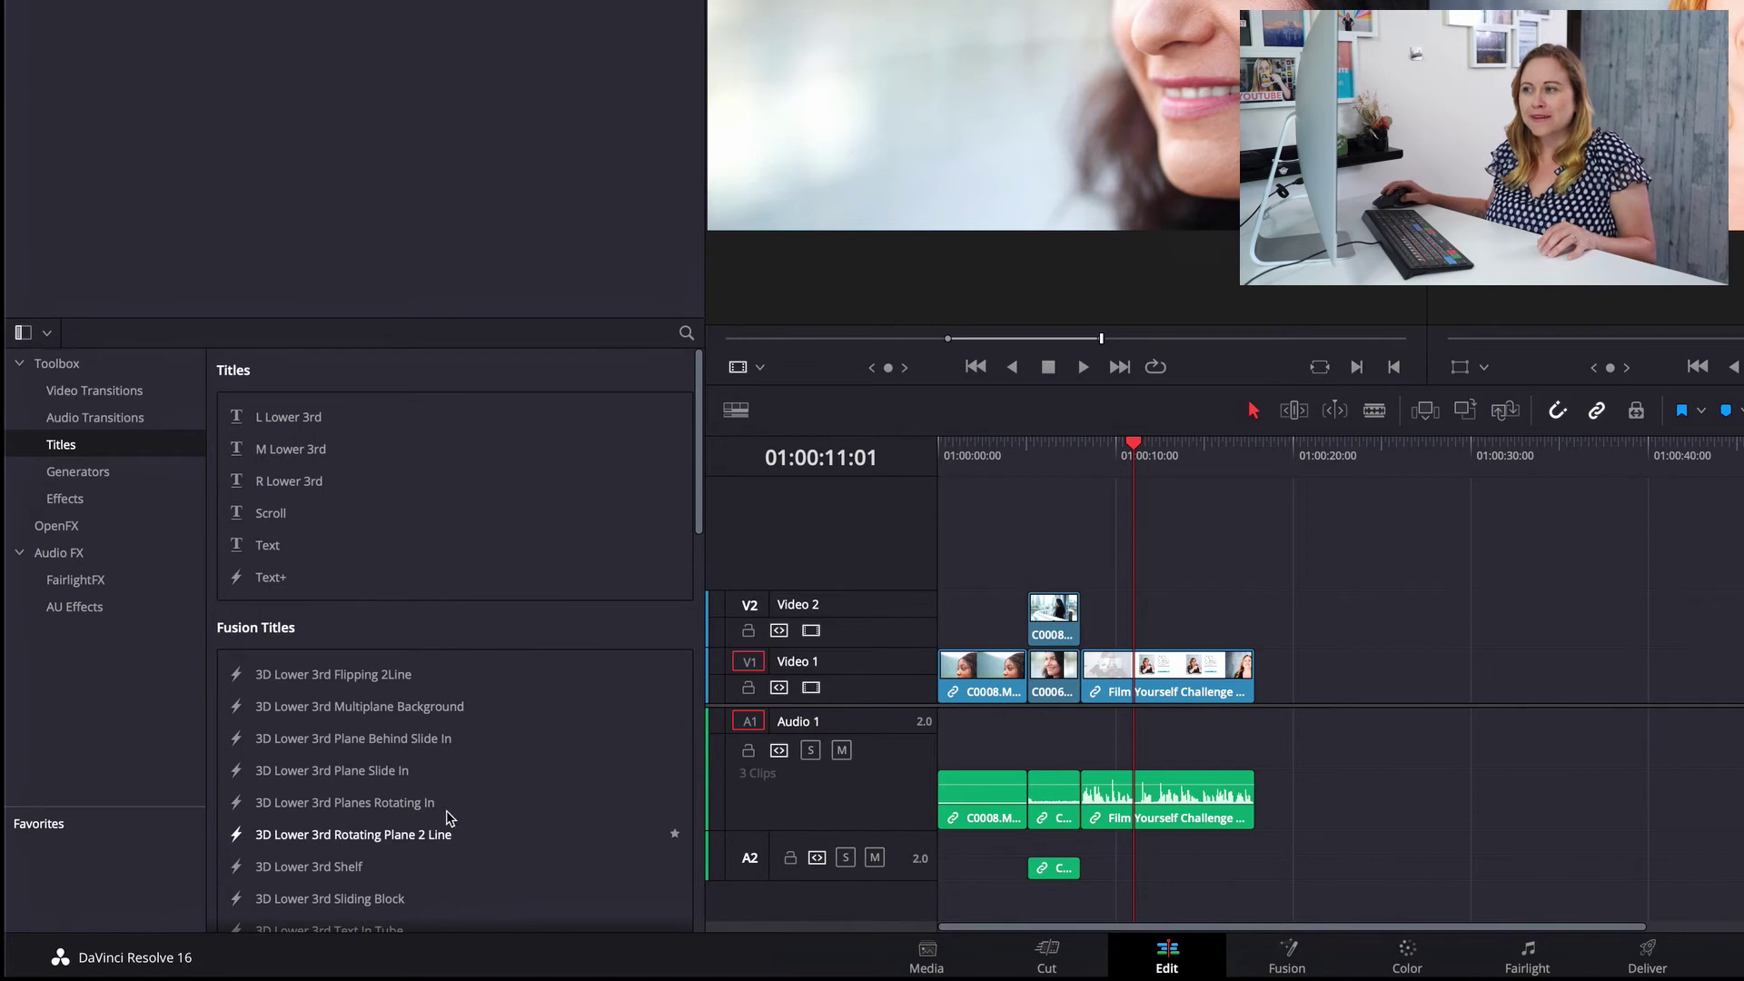
left_click(100, 474)
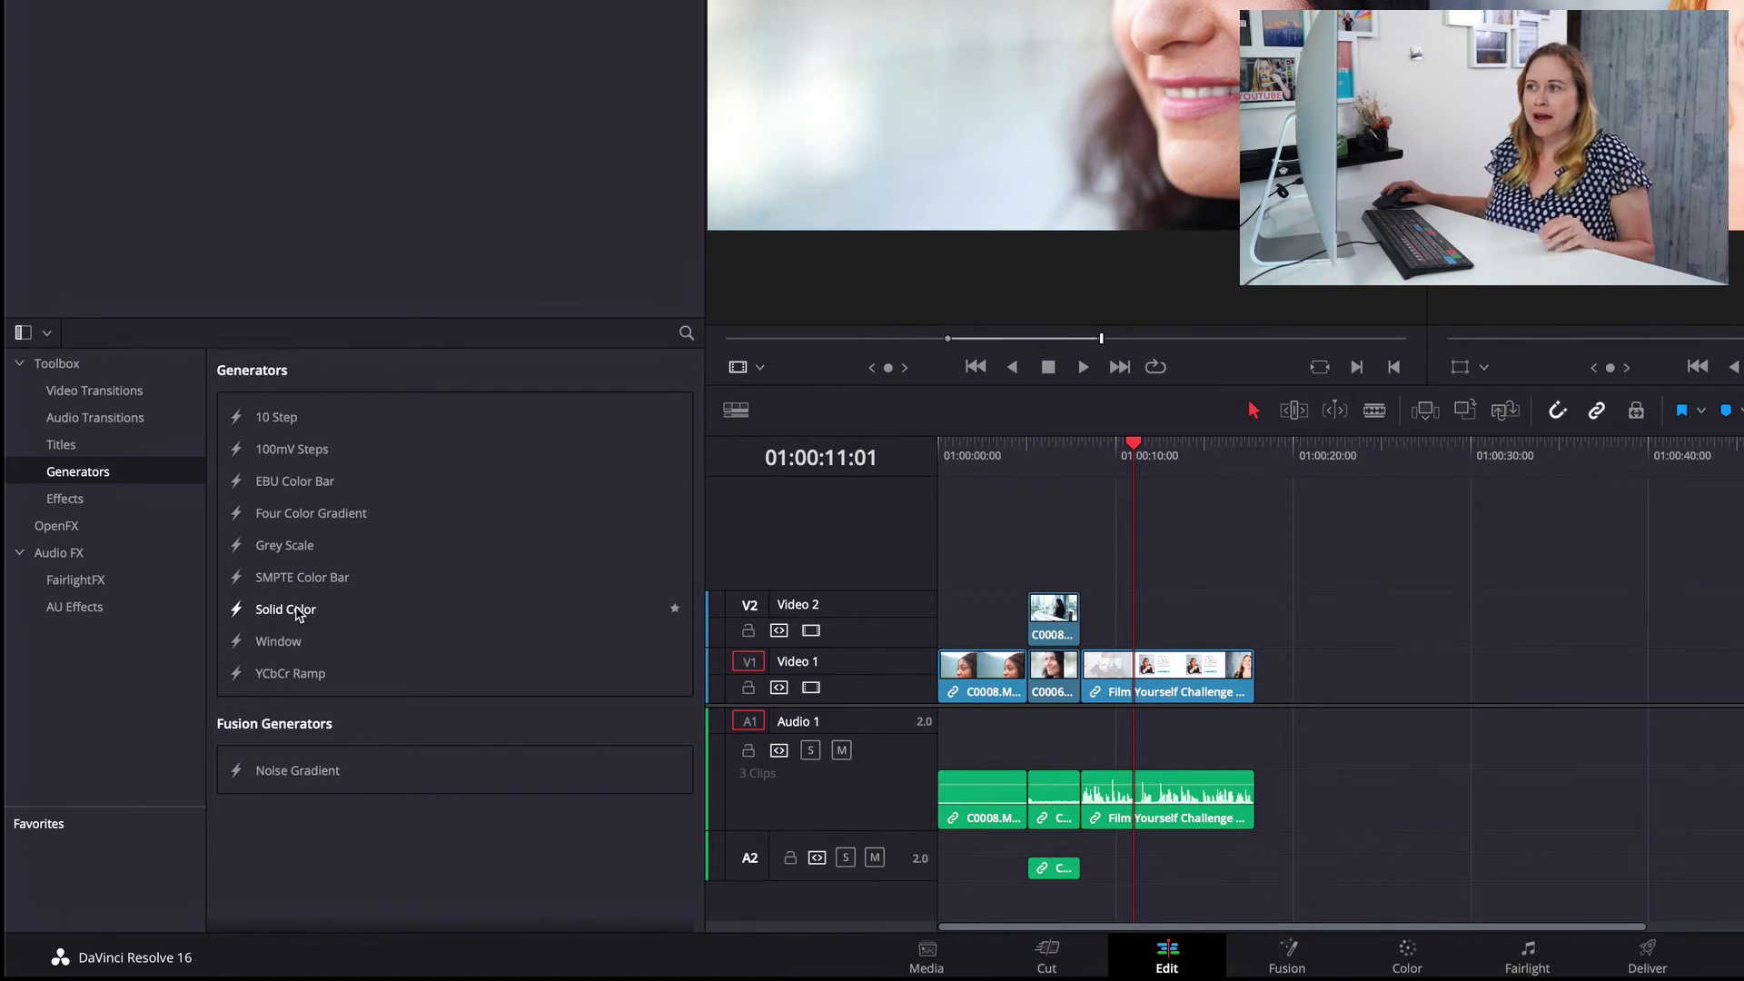
left_click(117, 395)
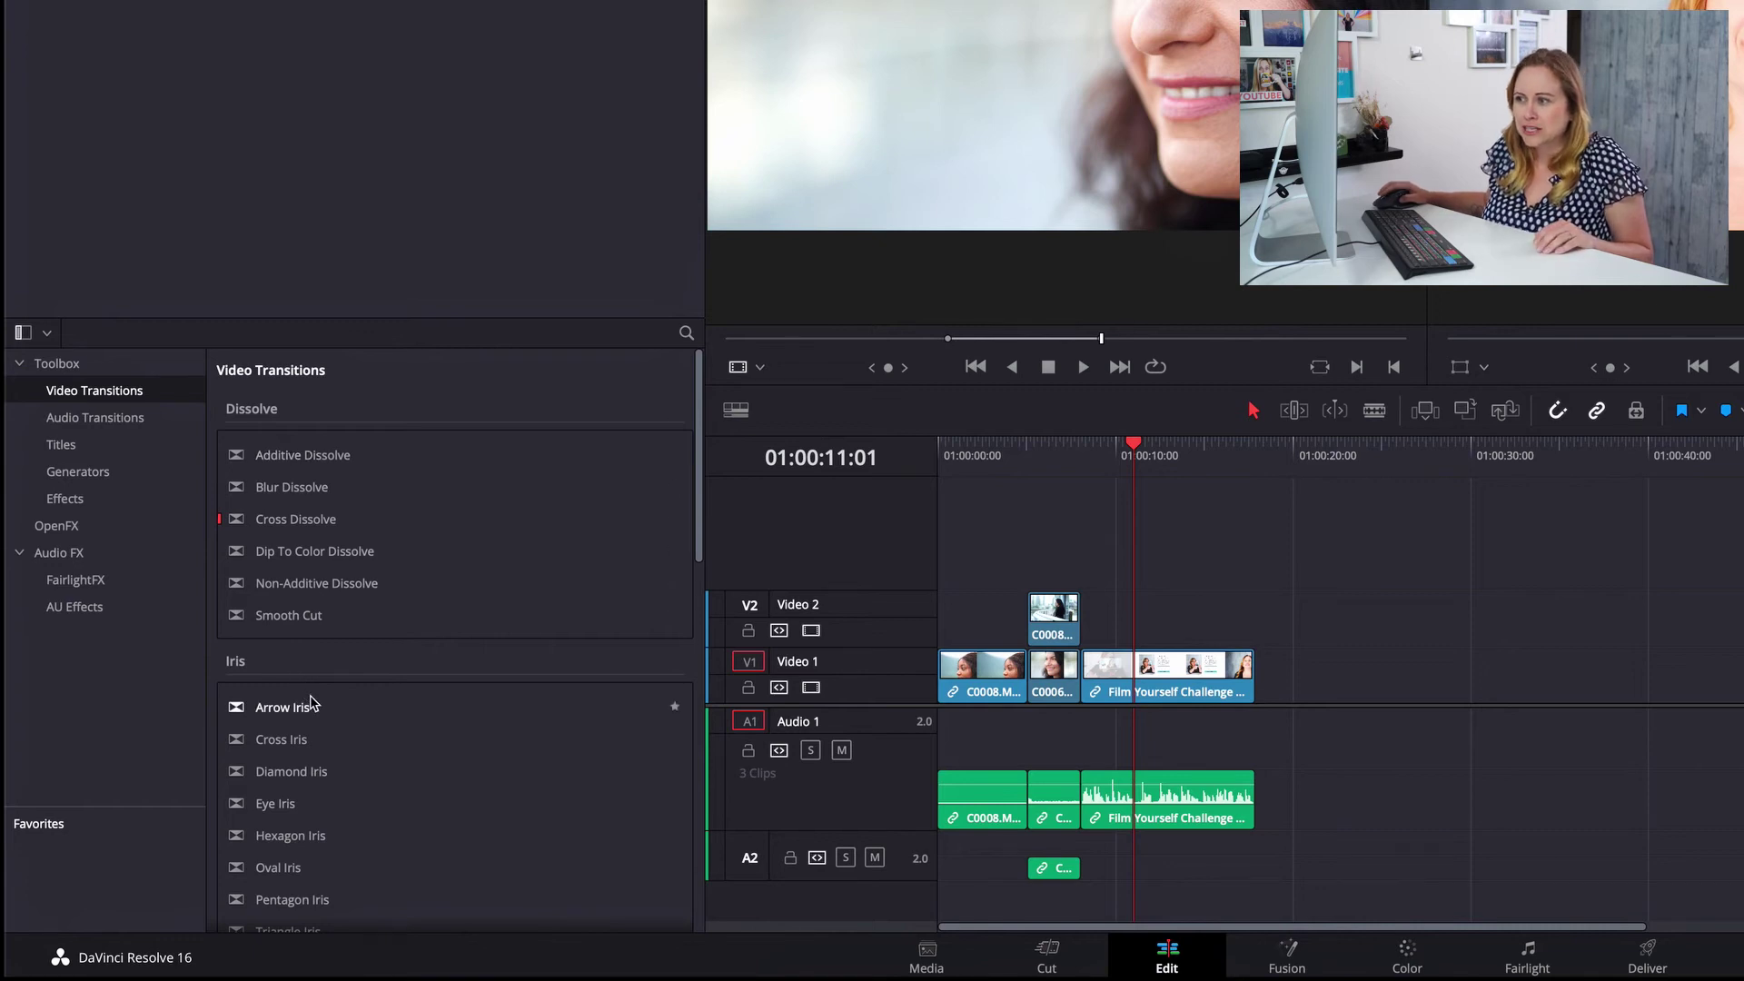
scroll(312, 697, "down", 1)
scroll(312, 690, "down", 5)
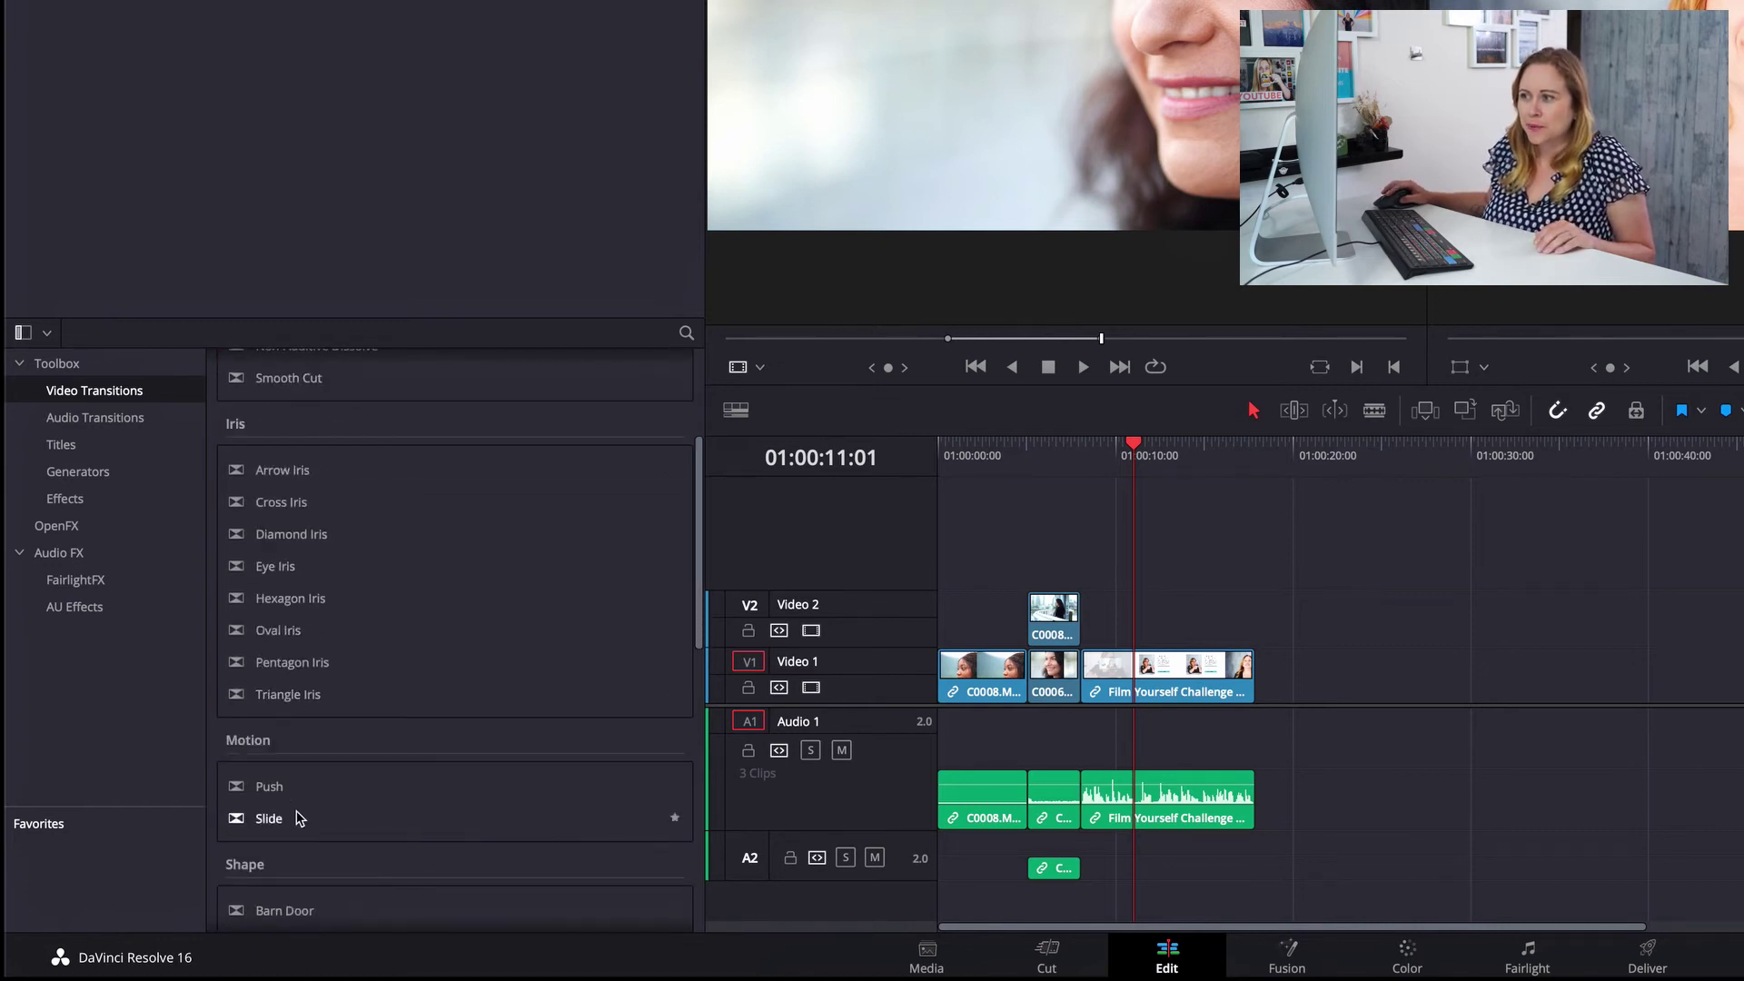
left_click_drag(281, 799, 1224, 666)
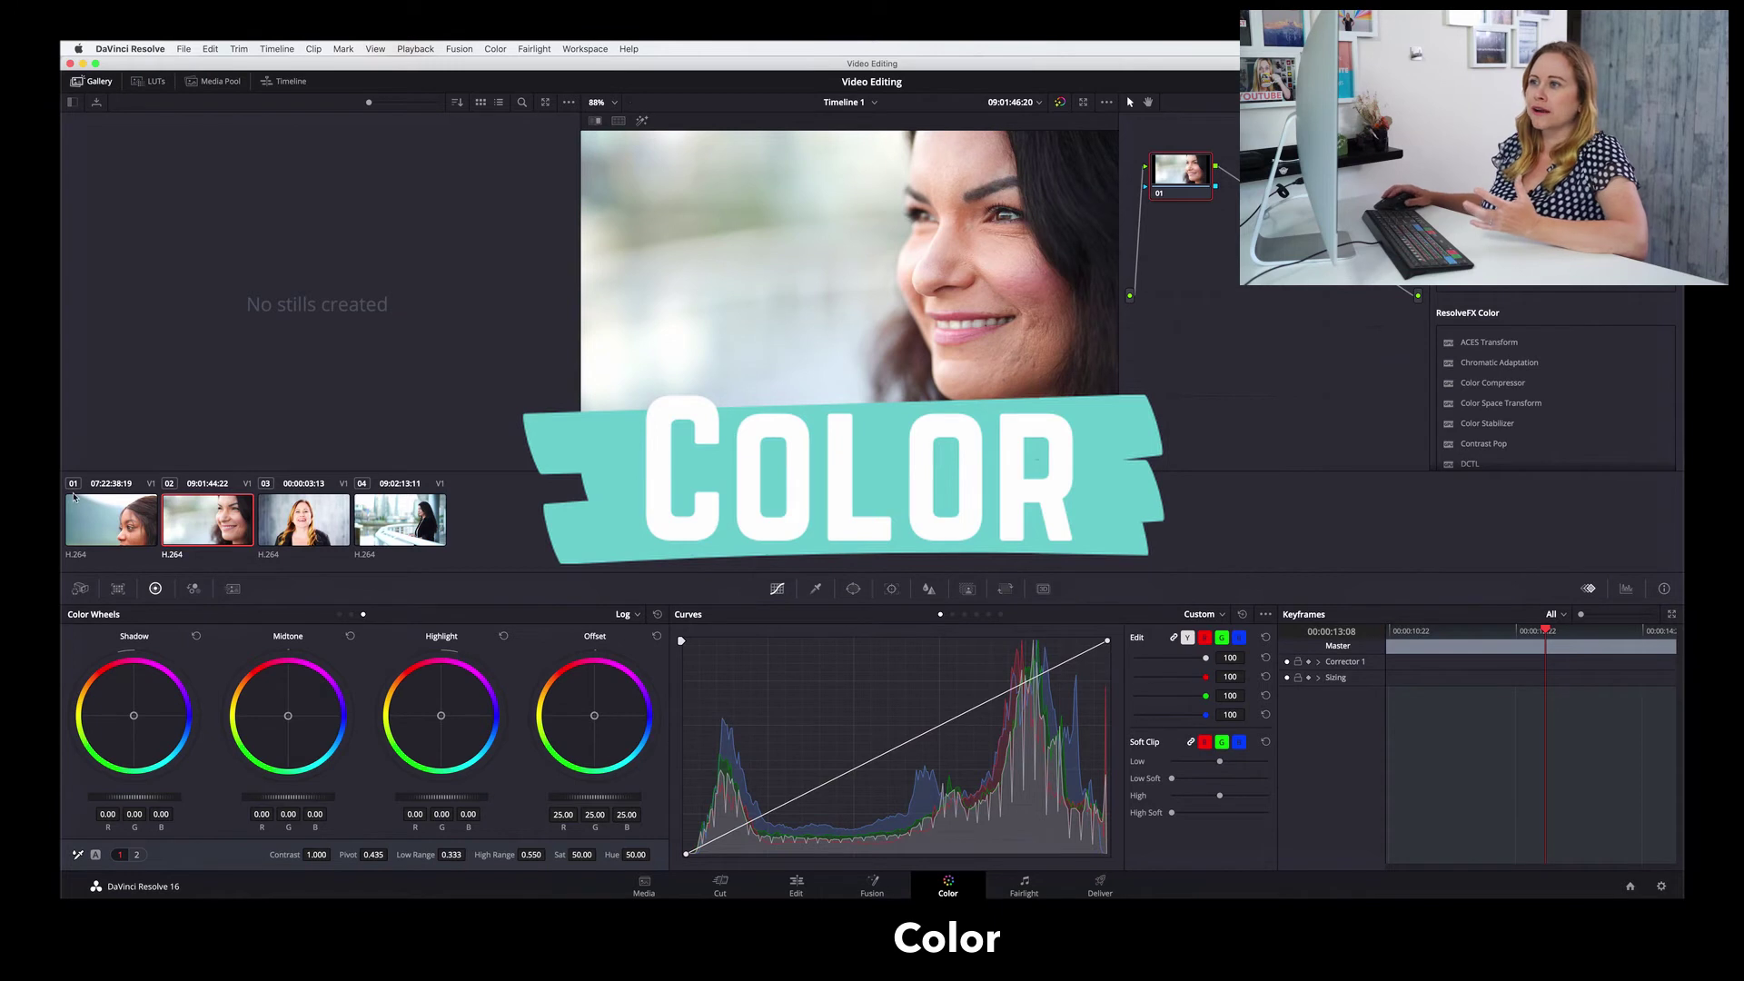
- Step through Color page clips 01 to 04, then return to clip 01
left_click(91, 518)
left_click(207, 520)
left_click(303, 520)
left_click(410, 527)
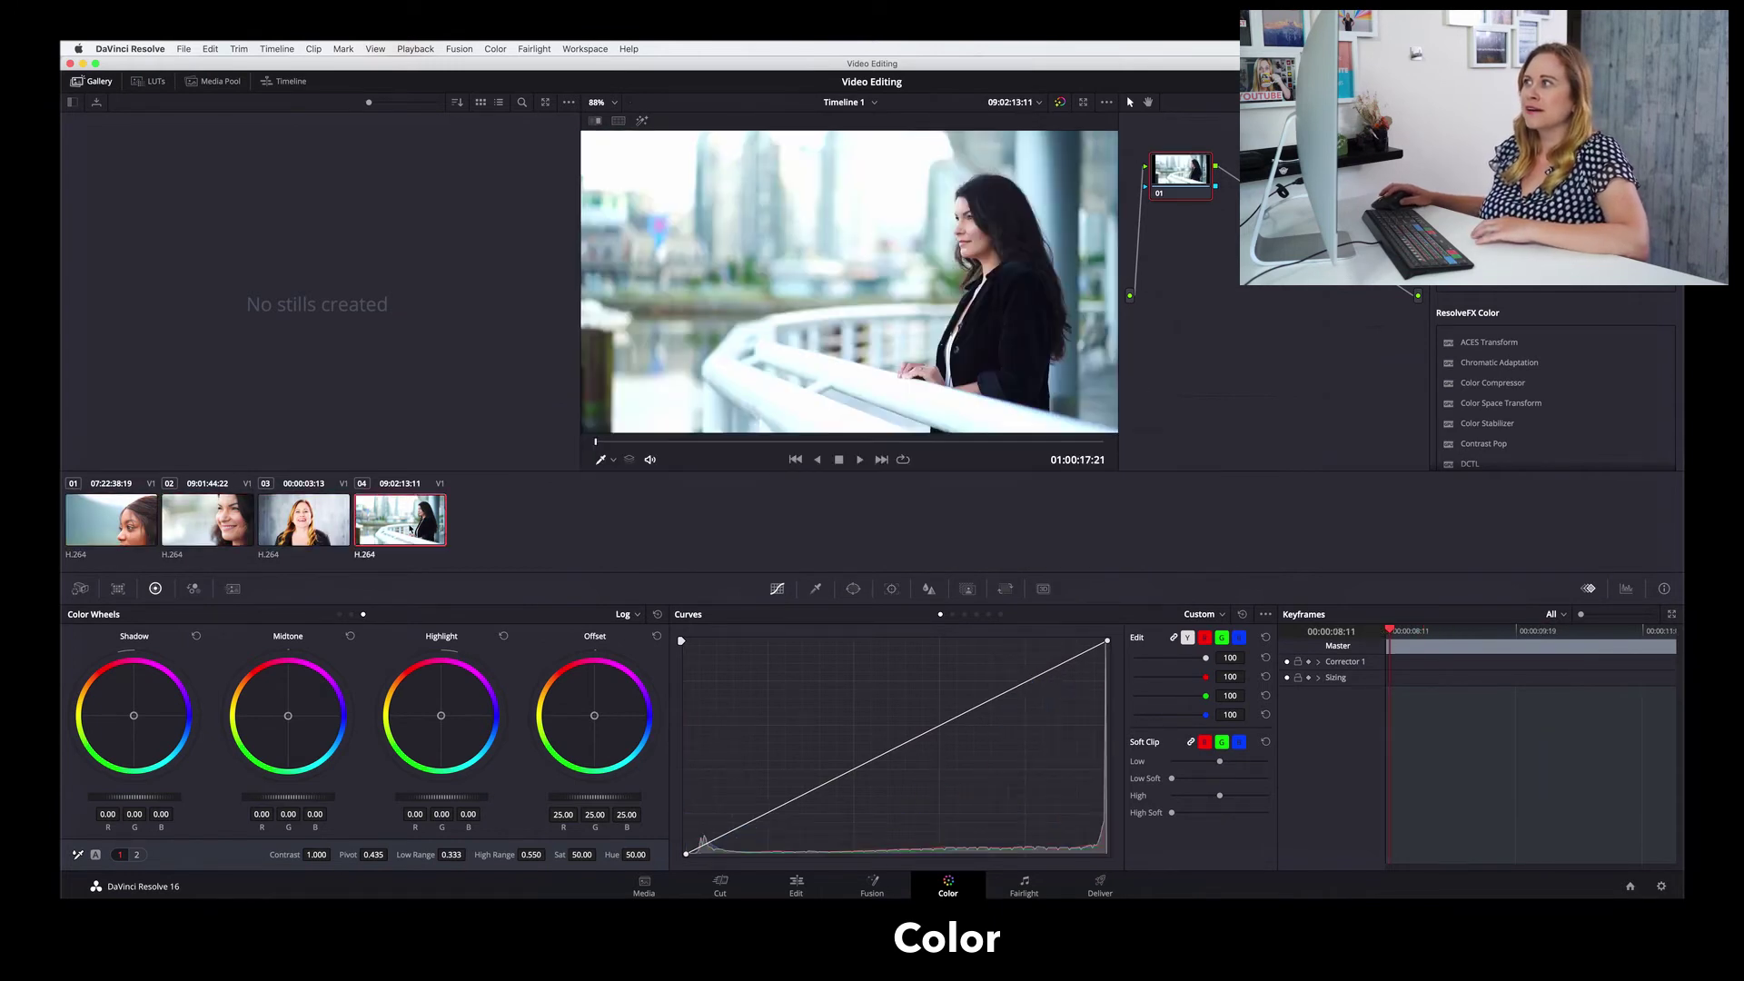
left_click(303, 519)
left_click(207, 520)
left_click(122, 532)
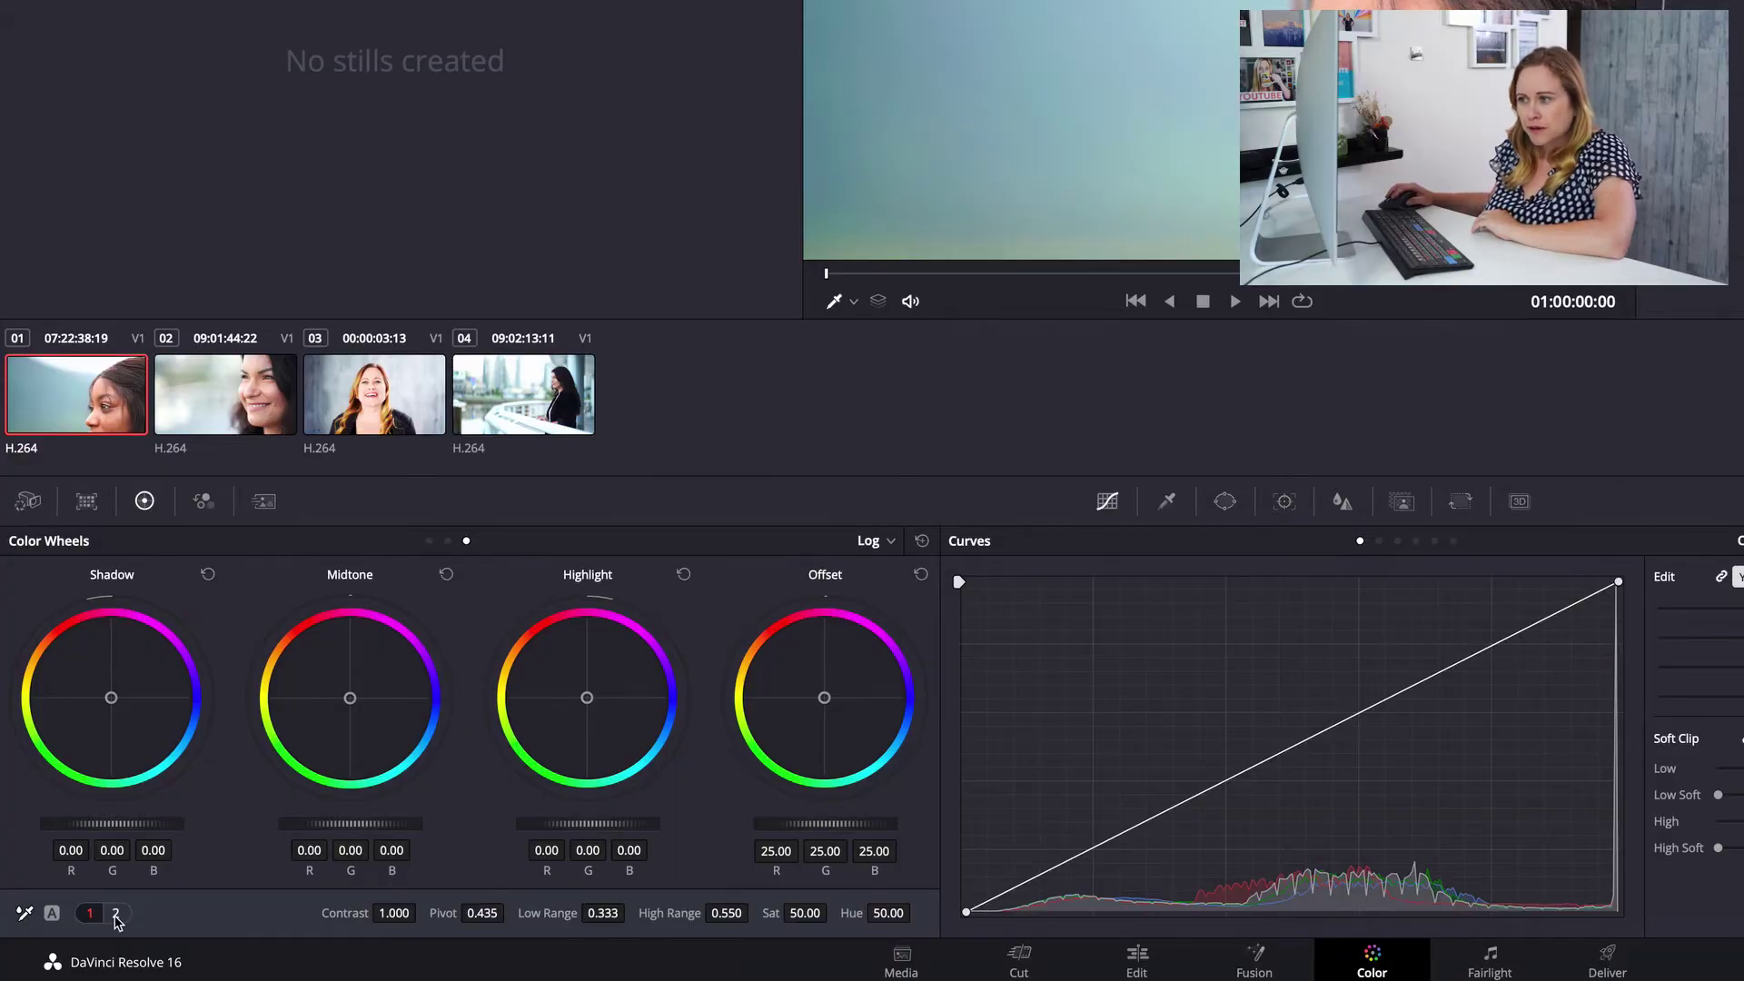
left_click(115, 913)
- Switch the first clip's adjustment bar between the contrast/pivot and temperature/tint pages
left_click(90, 913)
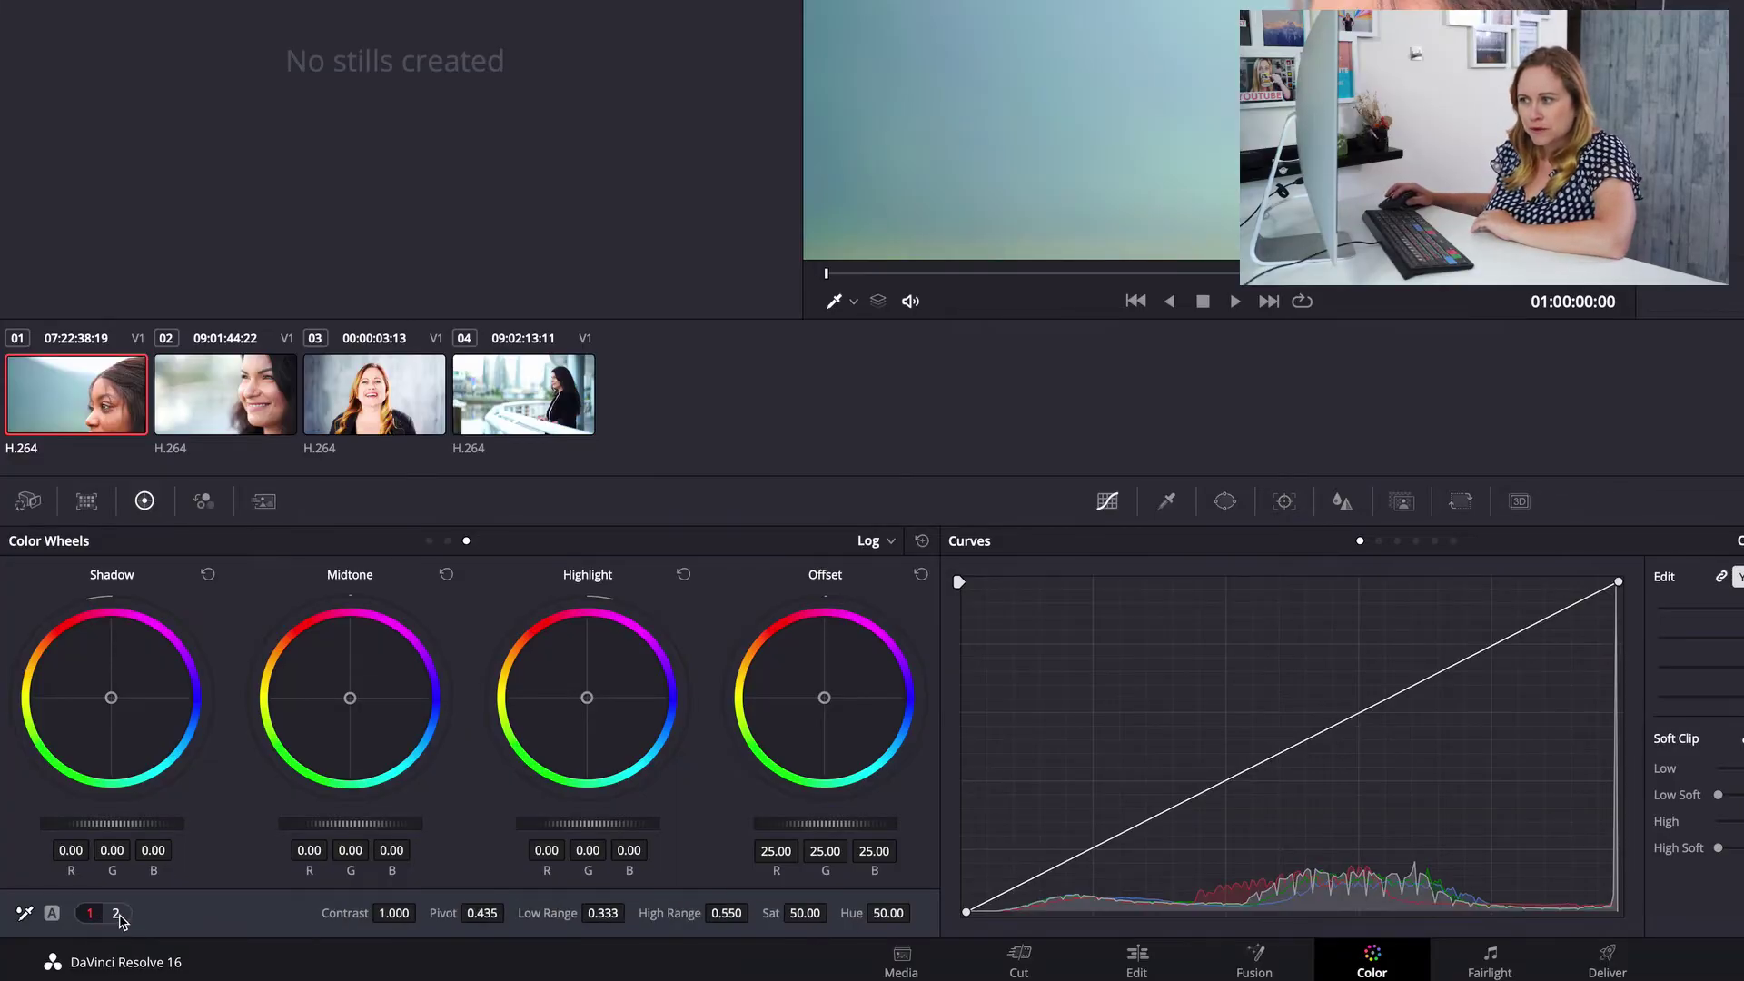
left_click(116, 914)
left_click(94, 915)
left_click(118, 916)
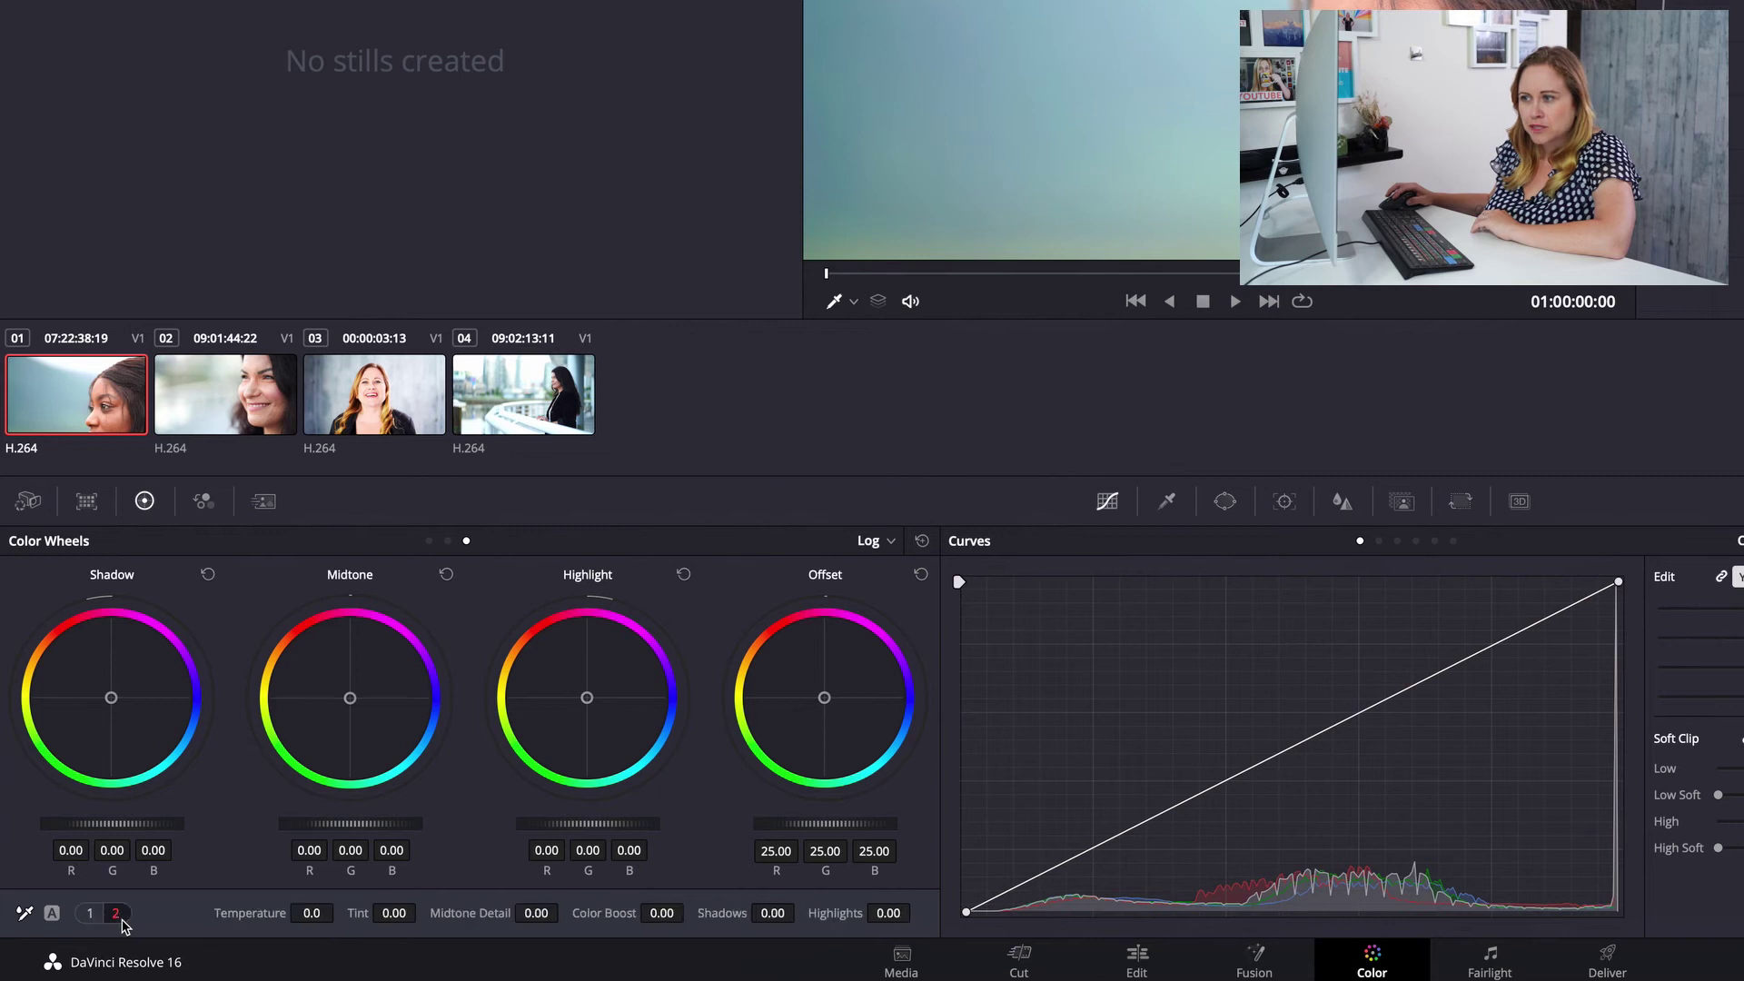
left_click(91, 914)
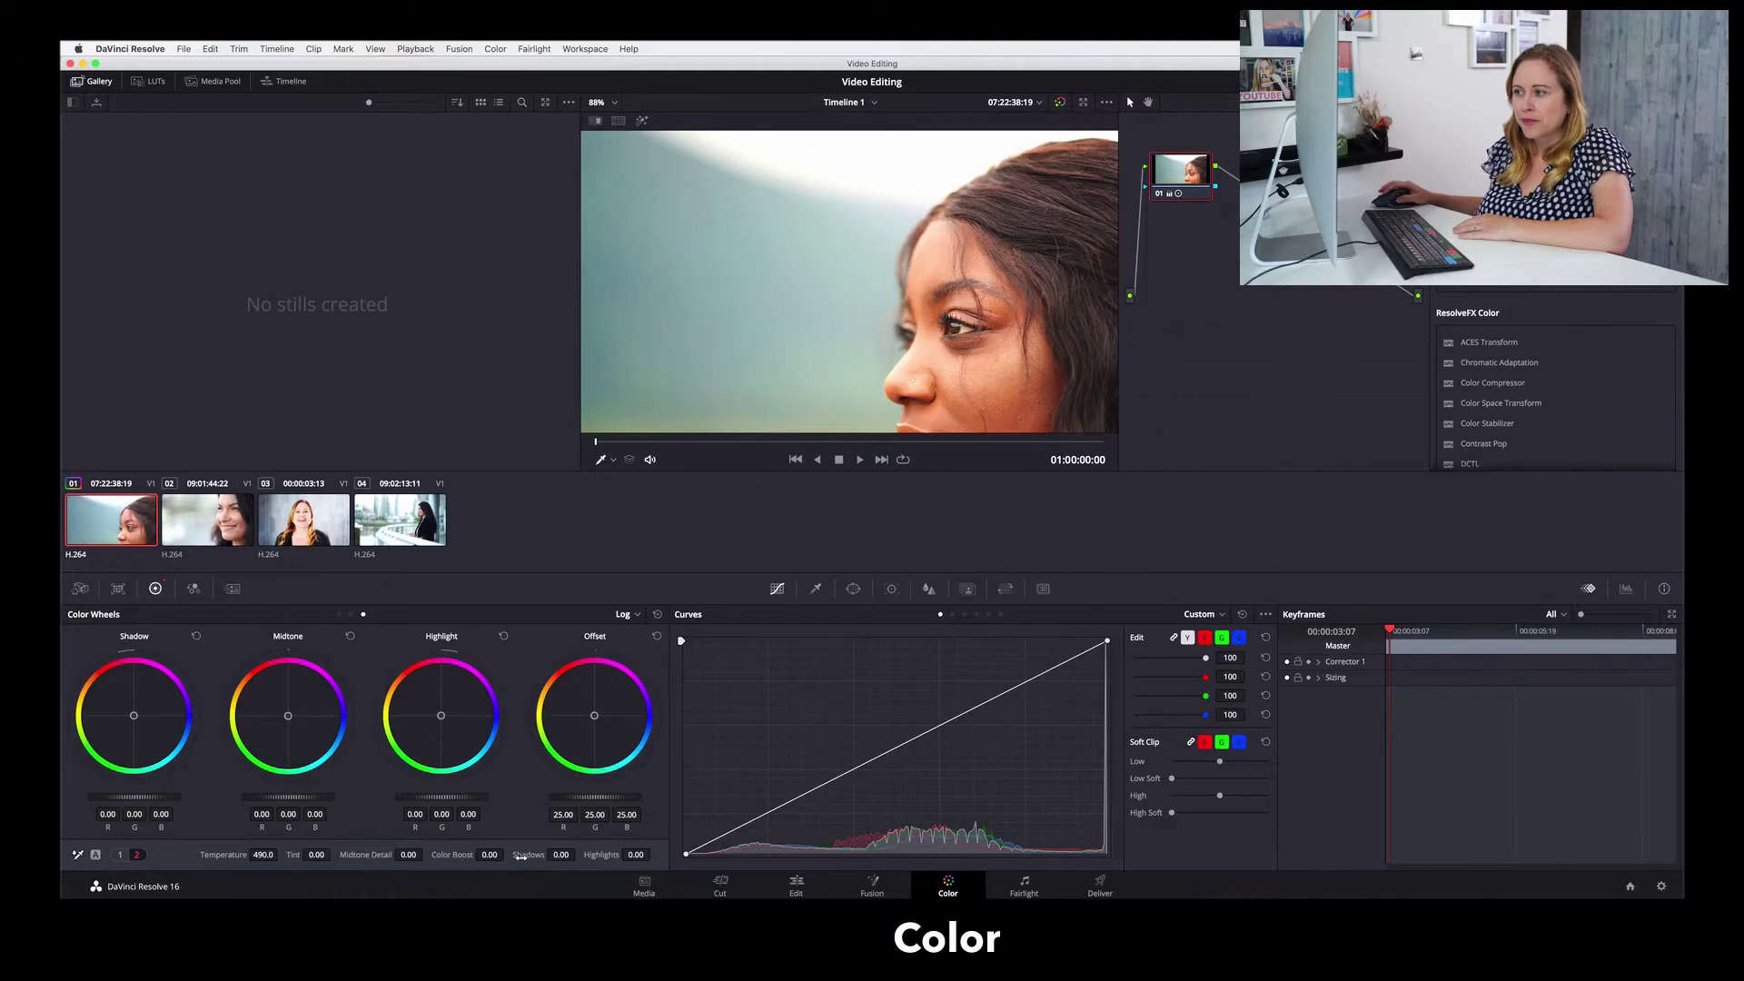
- Lift Shadows to 19.50, move the curve's black point in and pull a midpoint down
left_click_drag(561, 854, 618, 855)
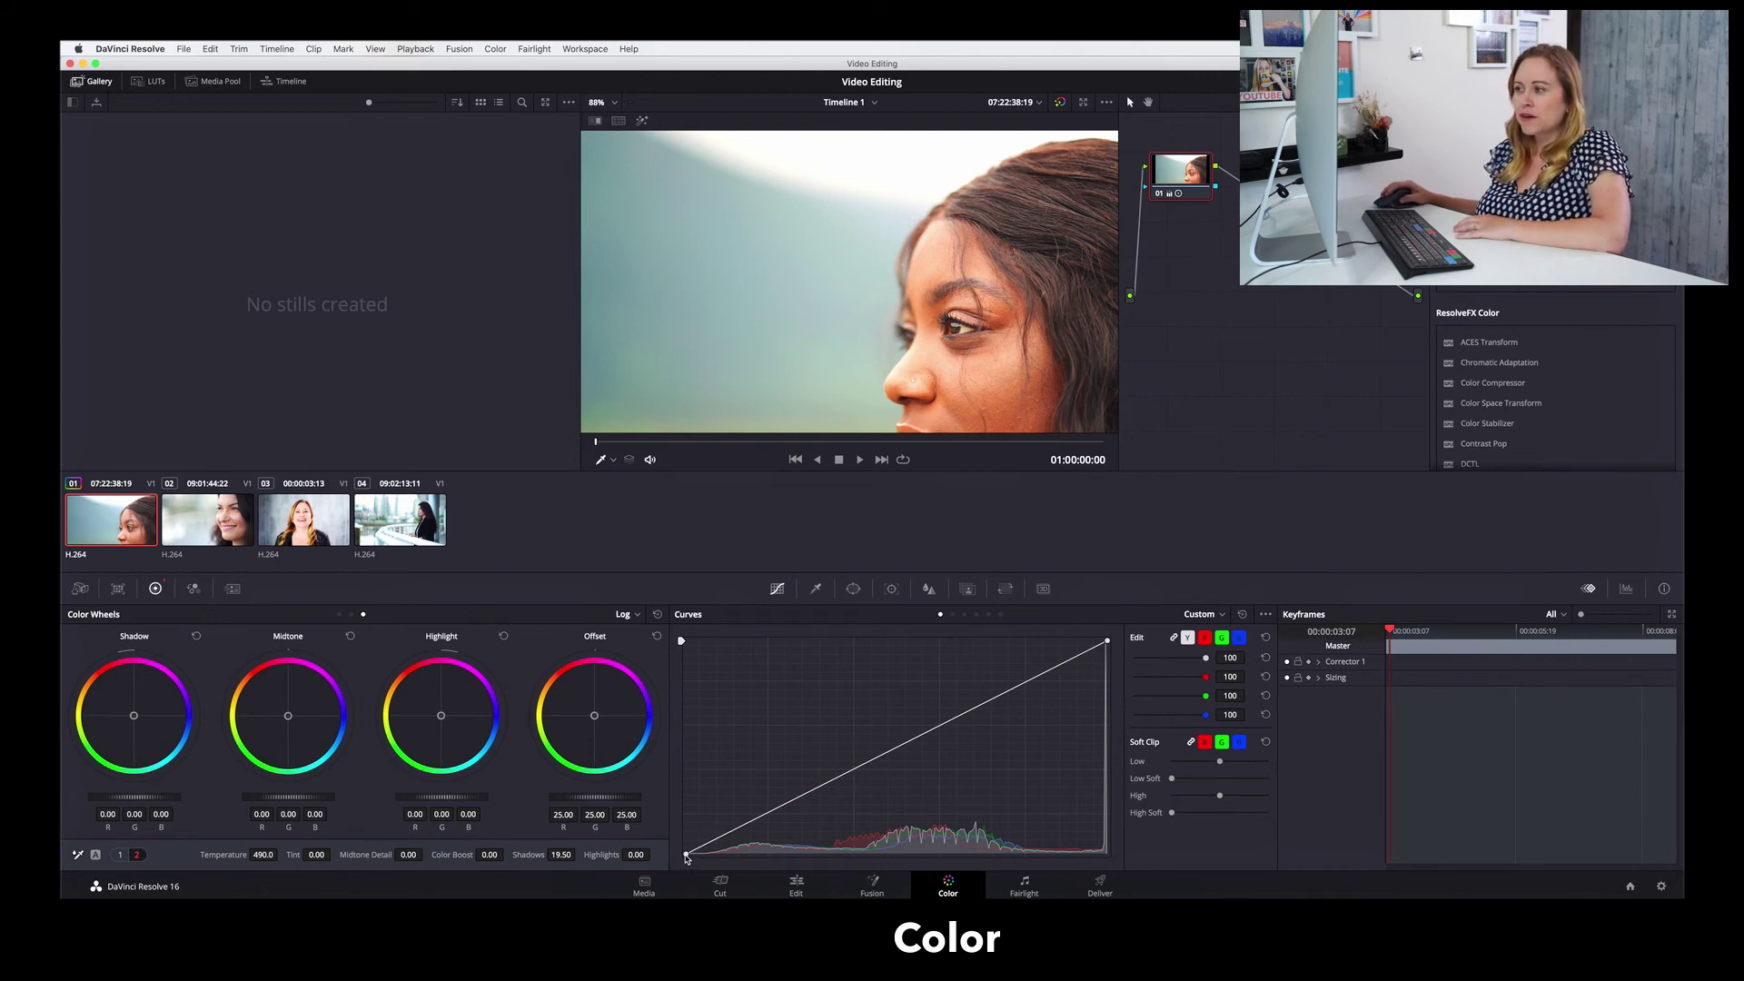
mouse_move(686, 854)
left_mouse_down()
mouse_move(753, 854)
mouse_move(691, 861)
mouse_move(711, 856)
left_mouse_up()
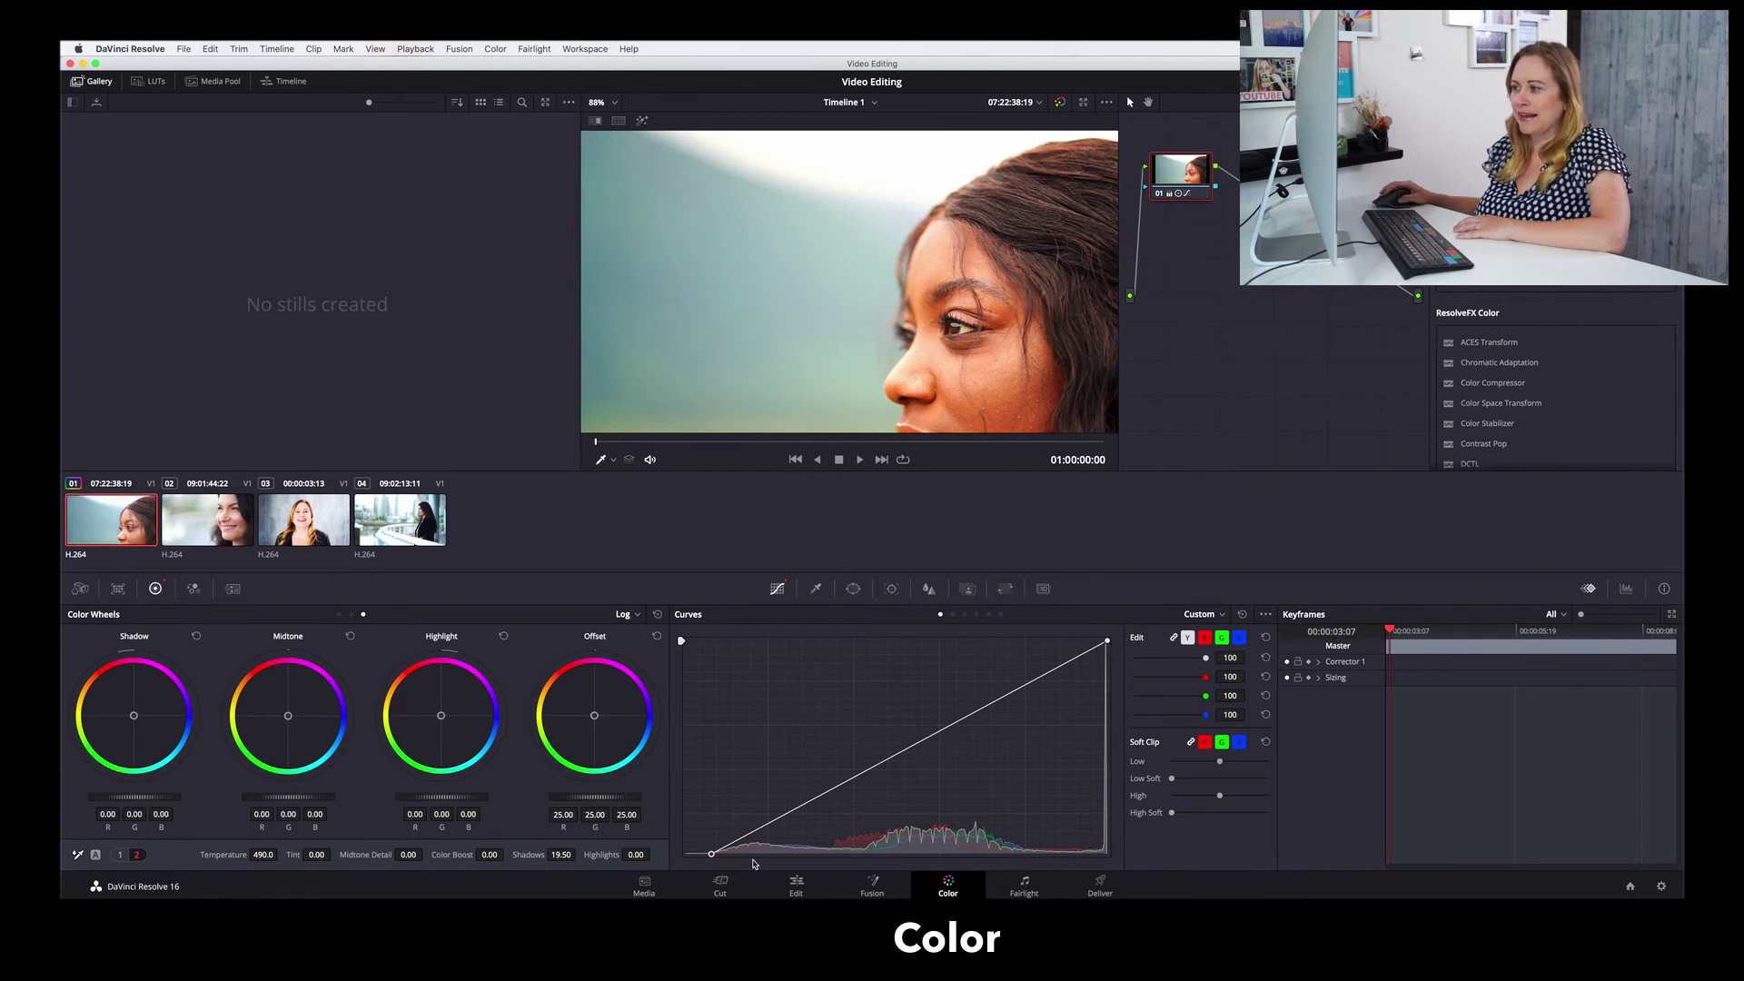
mouse_move(713, 856)
left_mouse_down()
mouse_move(687, 857)
mouse_move(720, 857)
left_mouse_up()
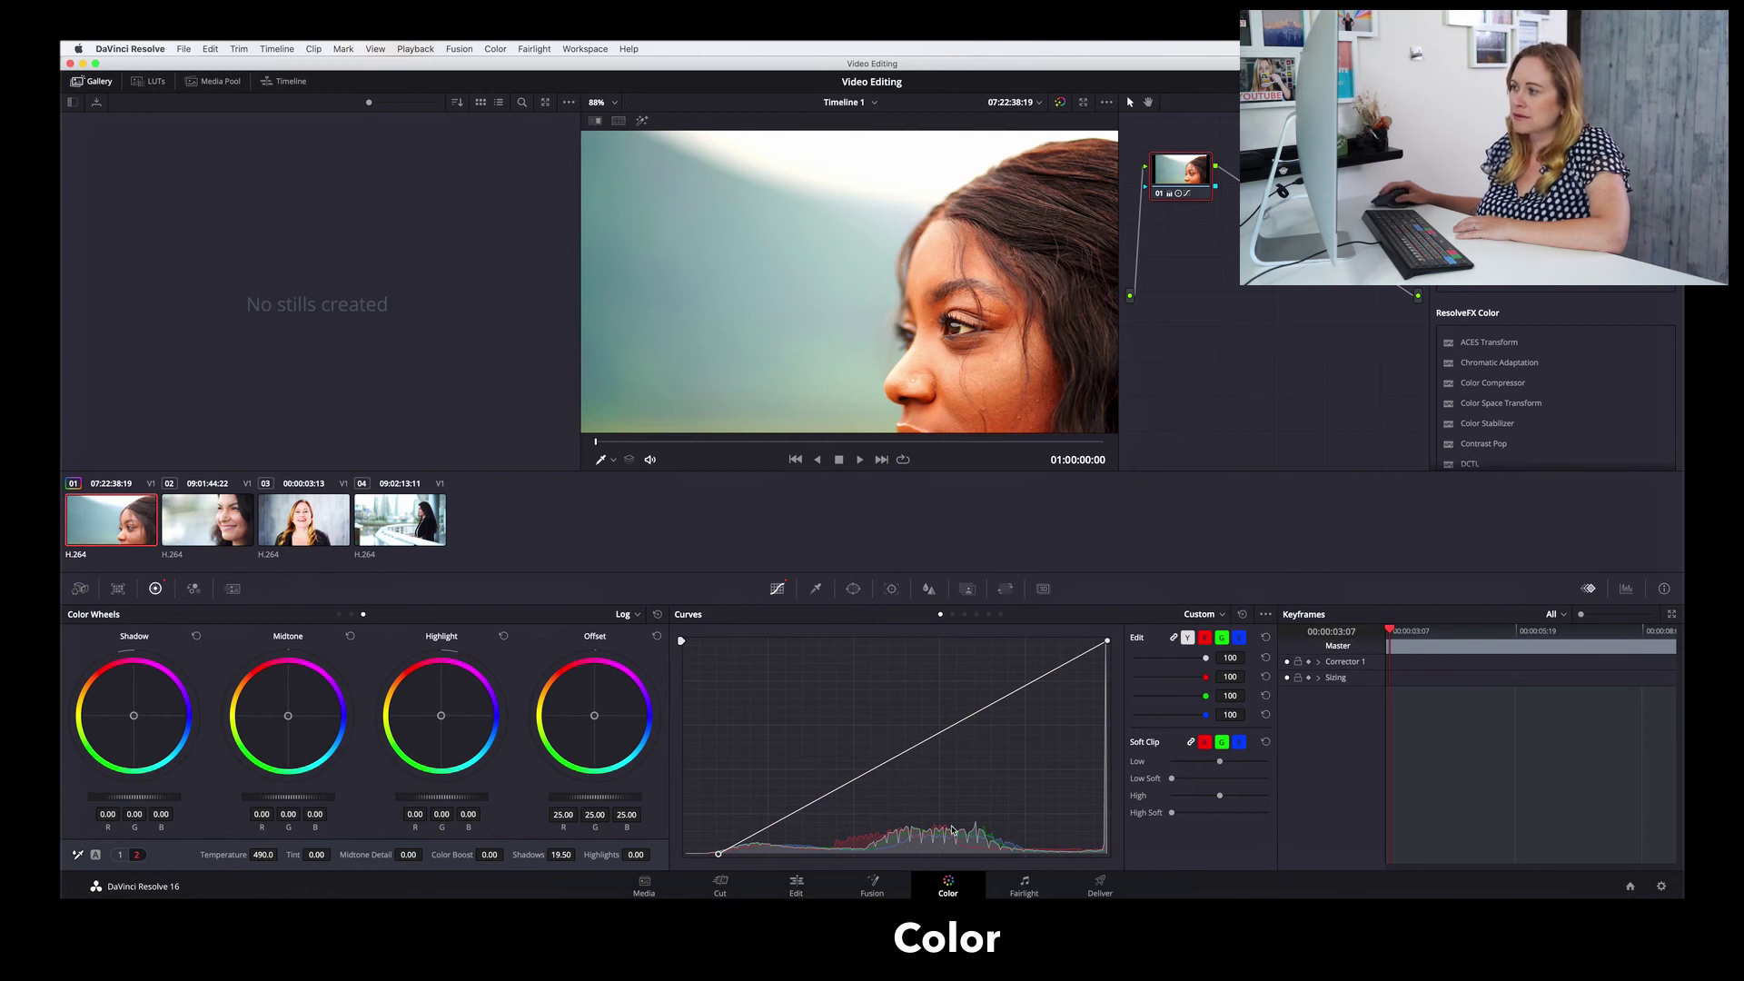
left_click(927, 736)
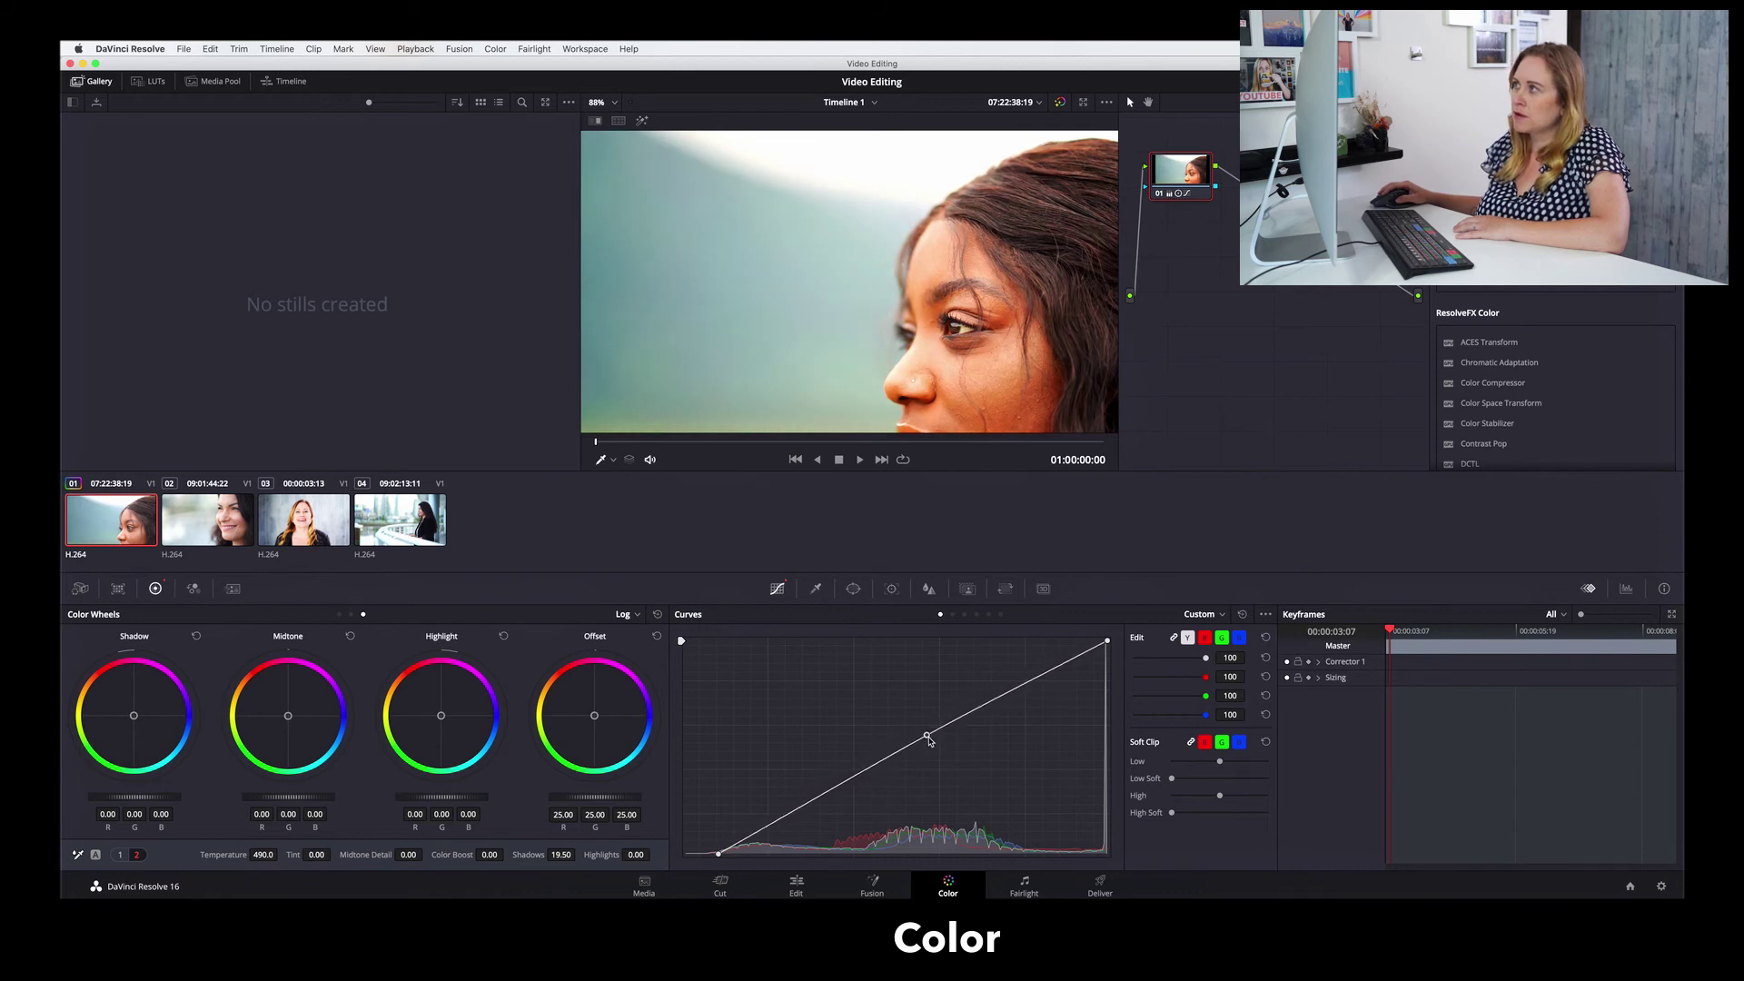
mouse_move(928, 741)
left_mouse_down()
mouse_move(945, 762)
mouse_move(934, 745)
left_mouse_up()
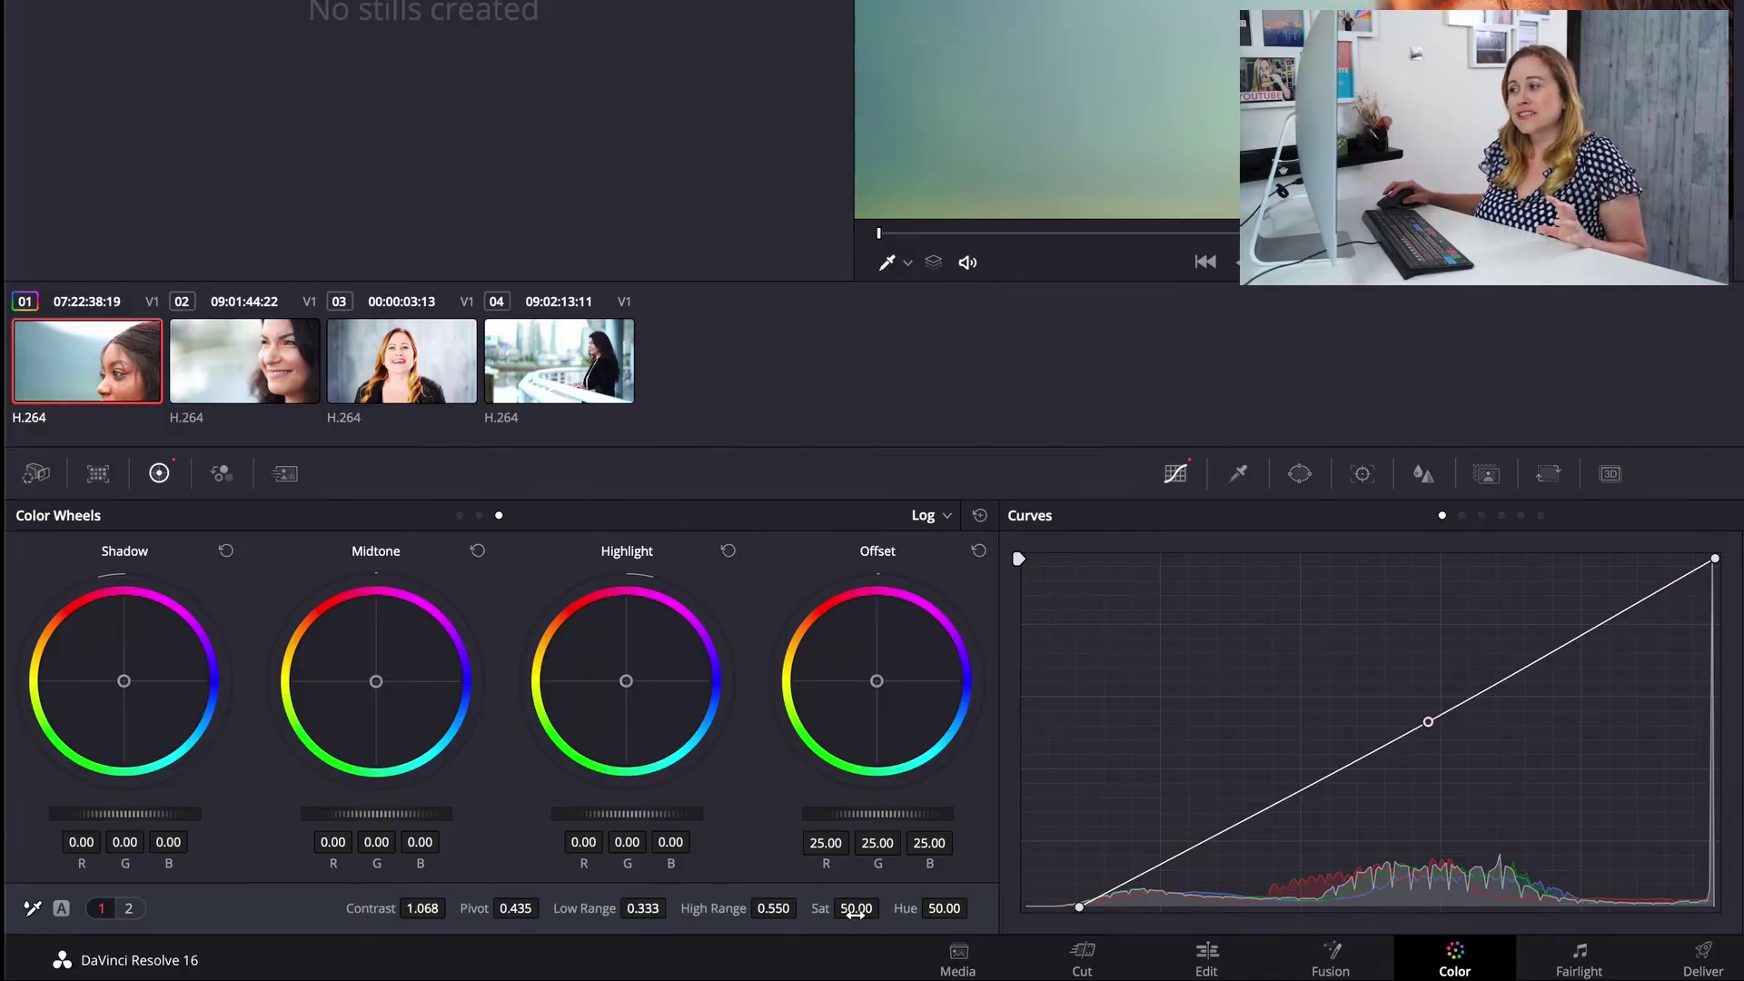
- Compare the first clip with clips two and three, then raise the curve midpoint slightly
left_click(128, 908)
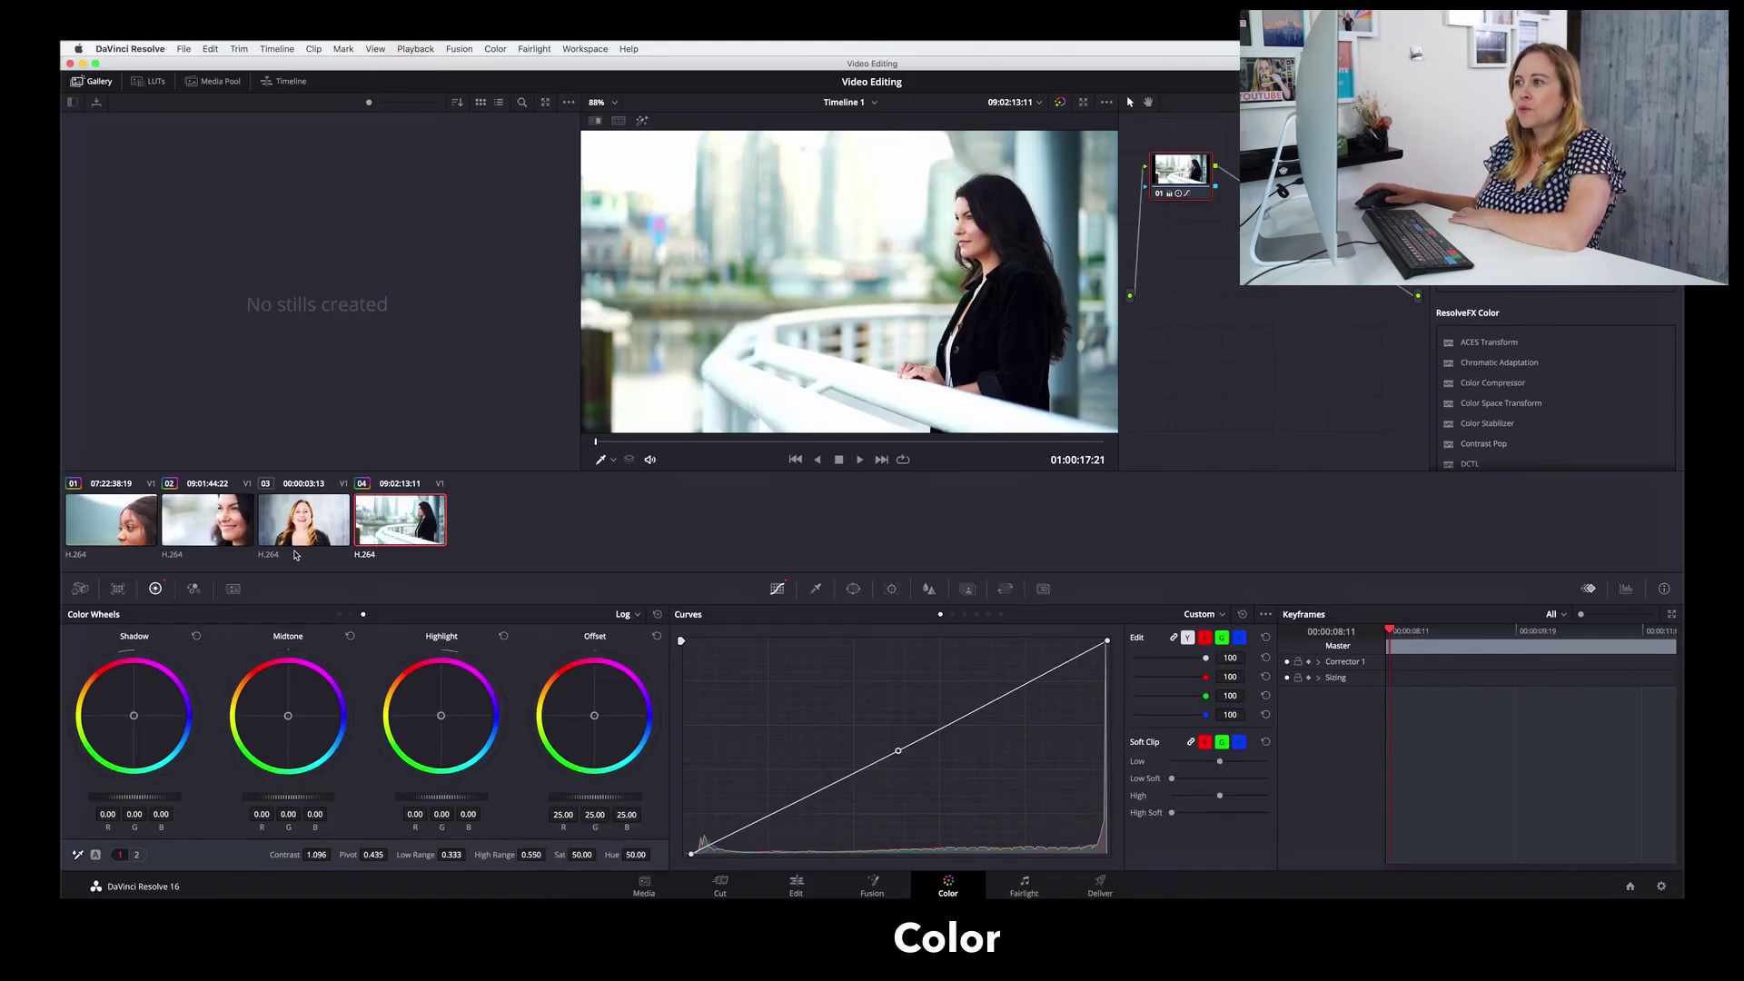
left_click(291, 536)
left_click(164, 543)
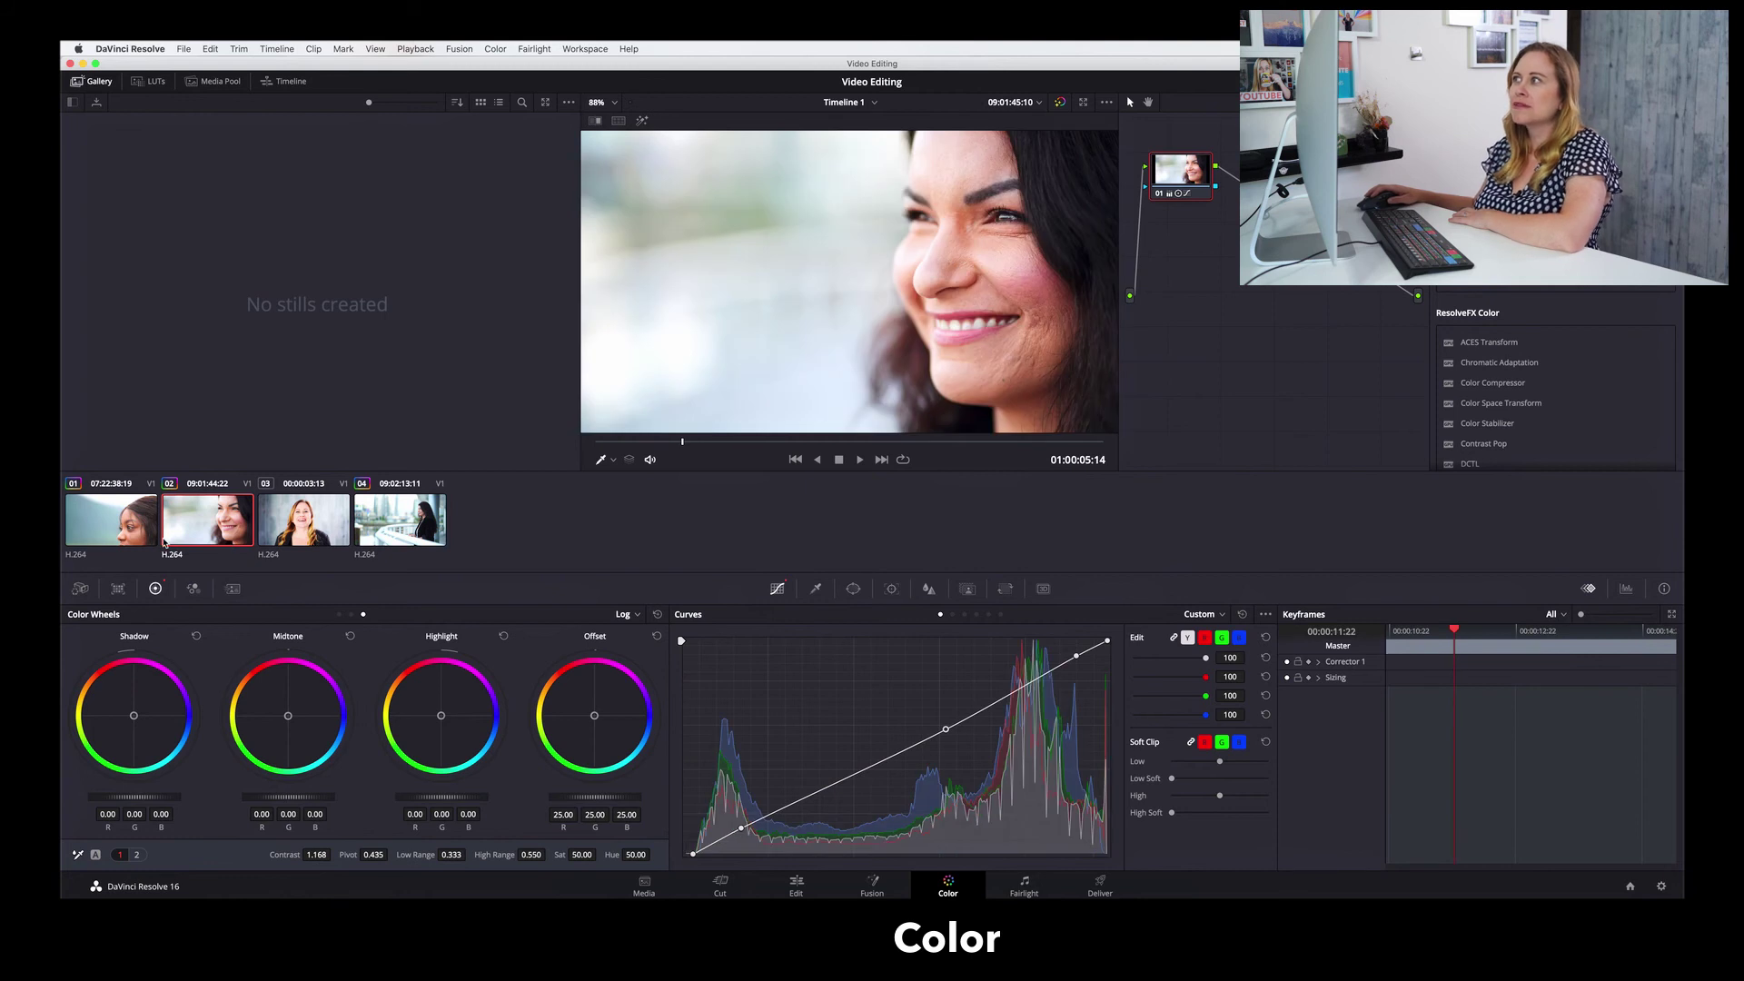
left_click(139, 547)
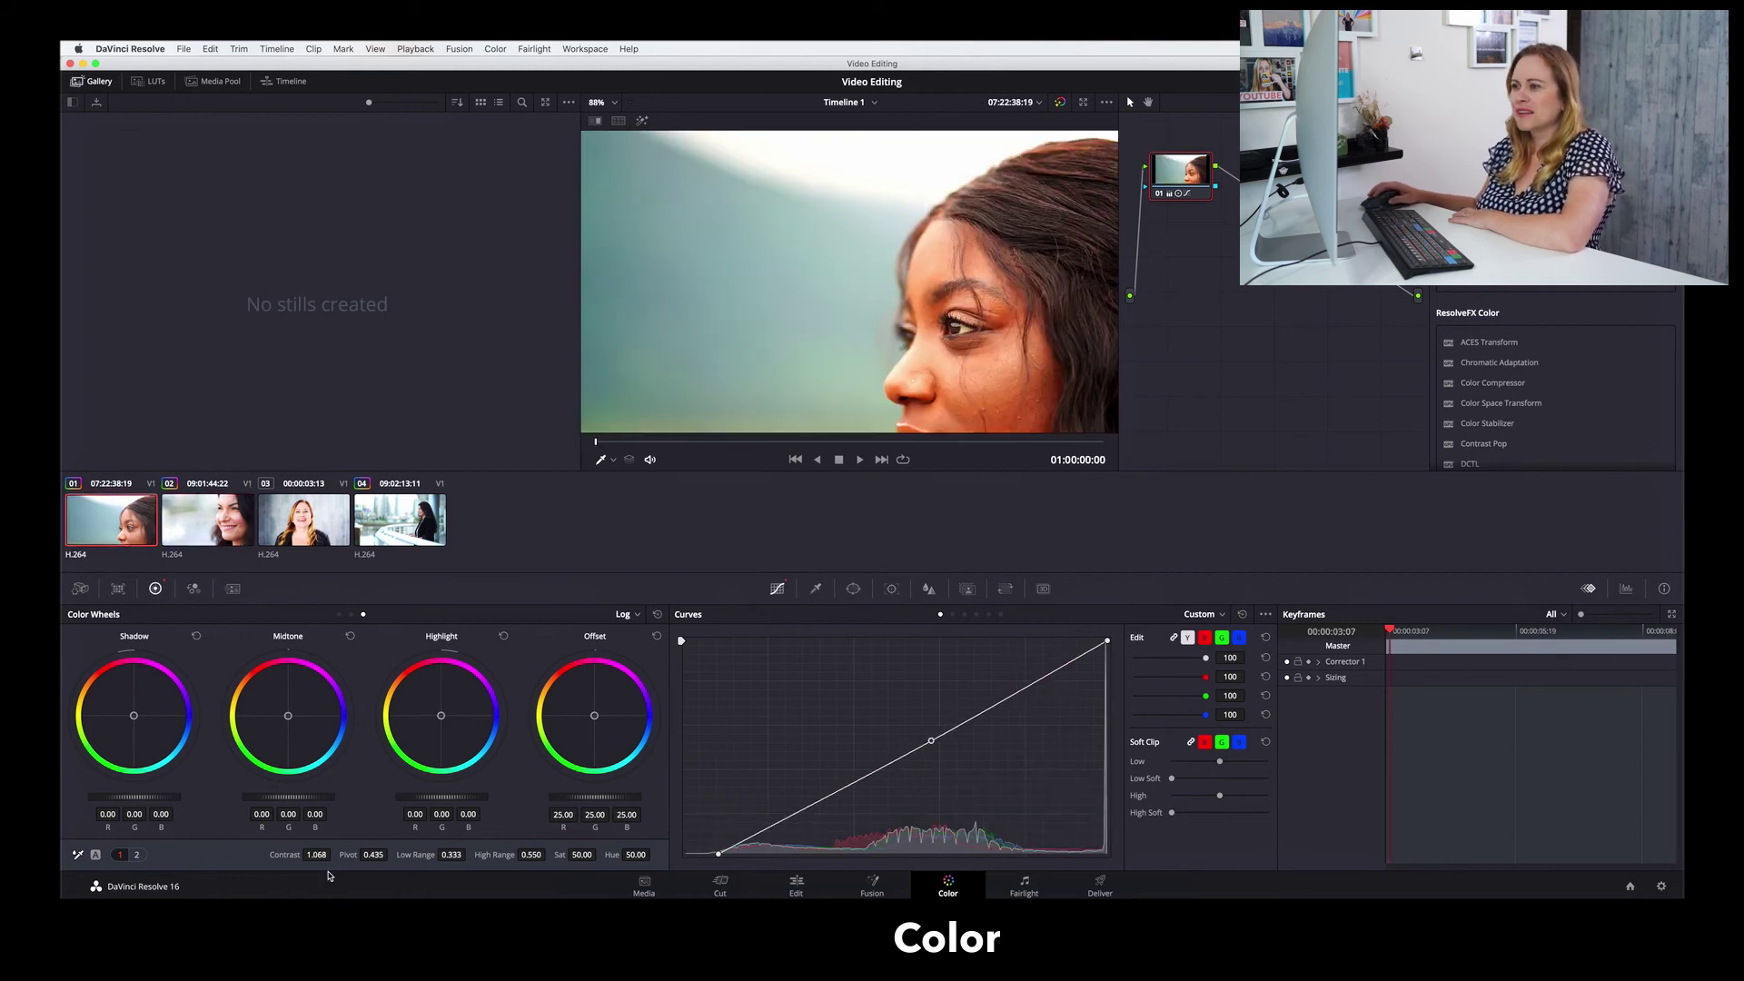
left_click(138, 854)
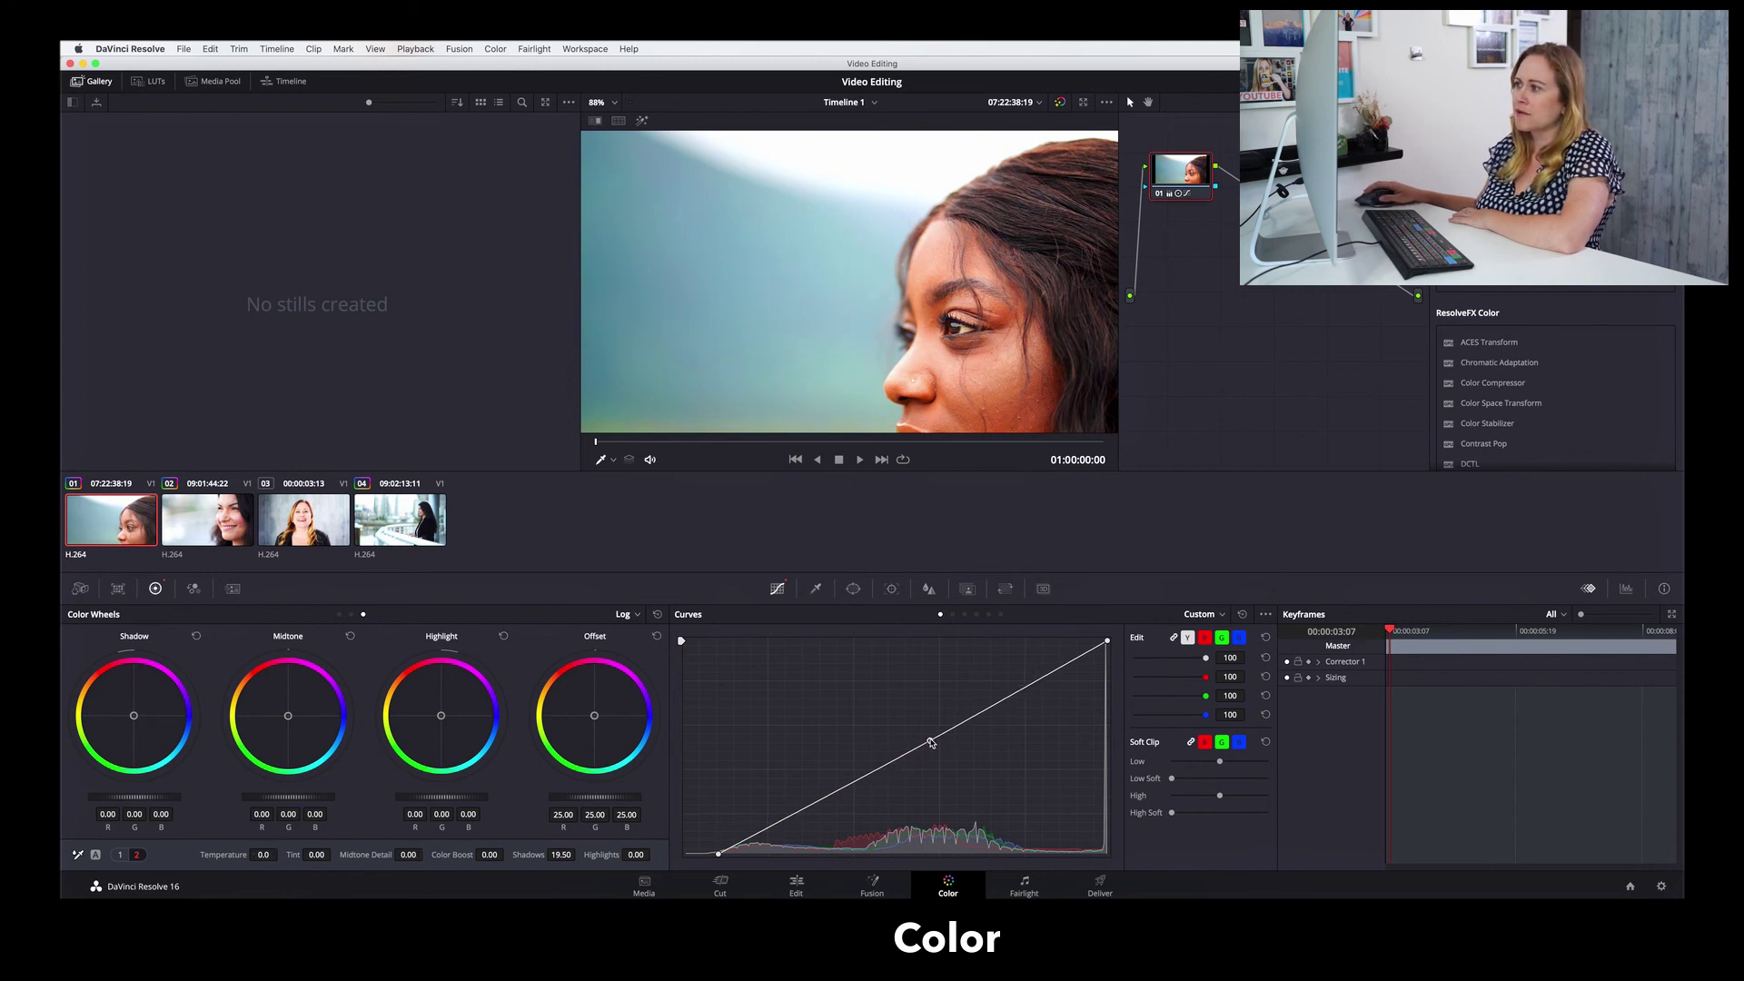
left_click_drag(931, 740, 929, 735)
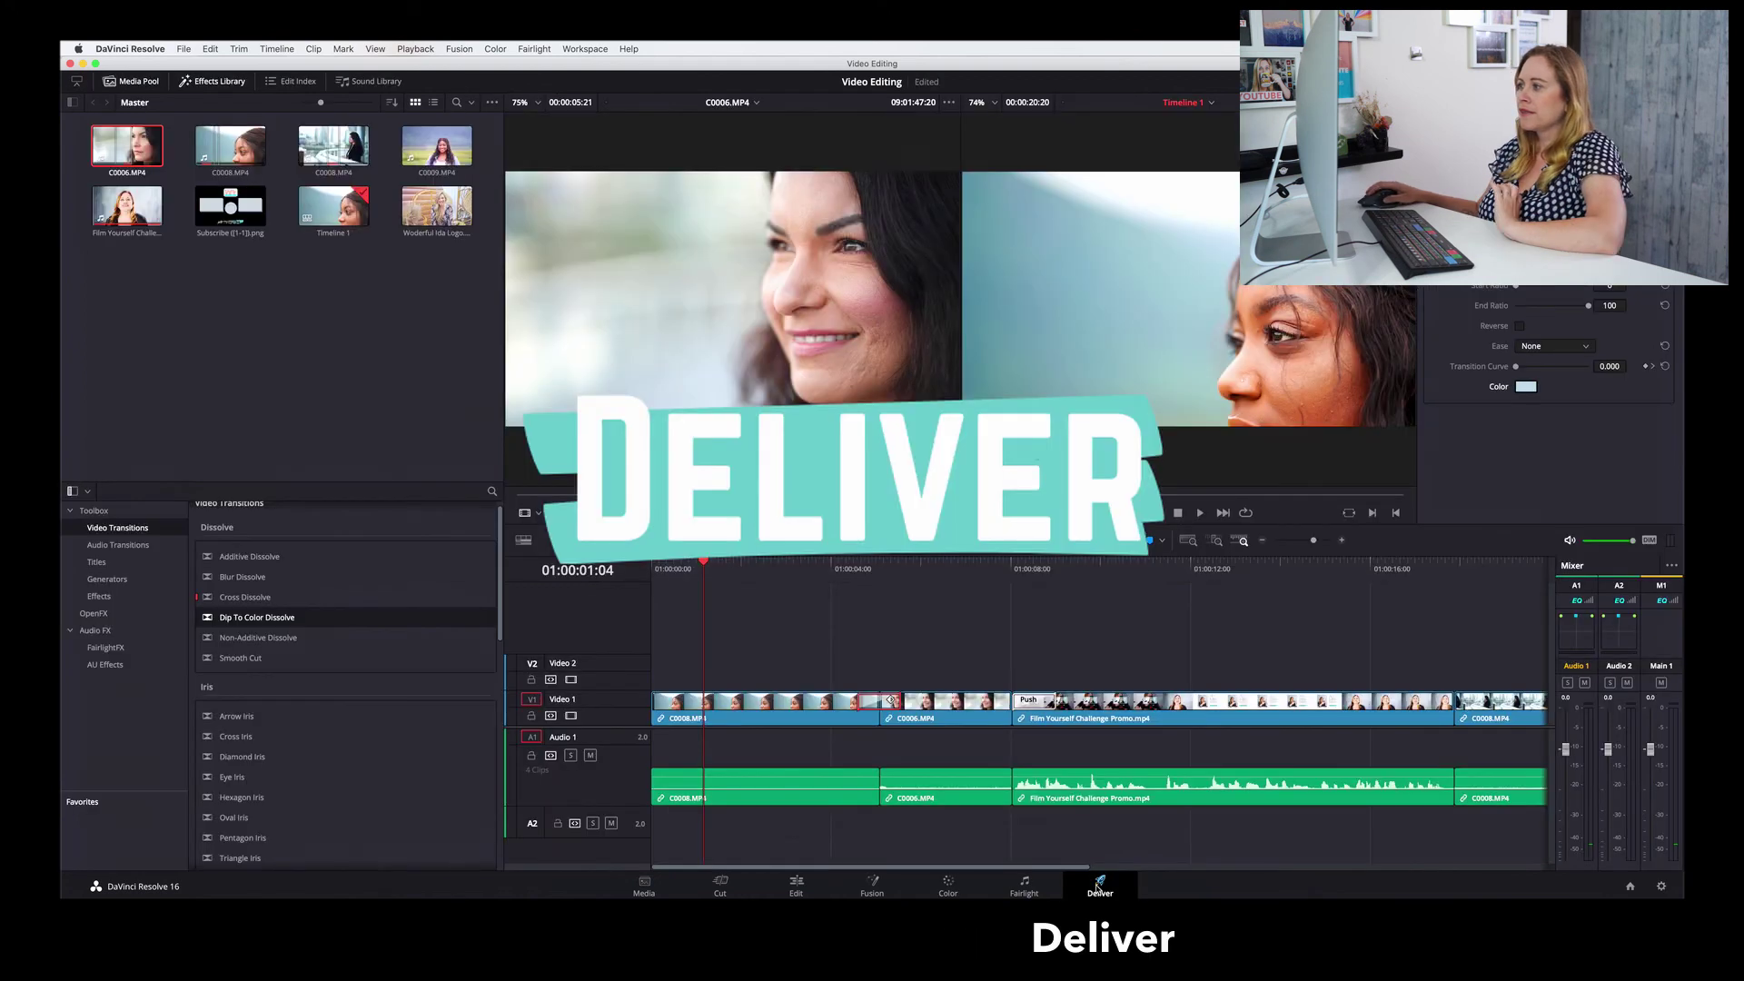
left_click(1098, 885)
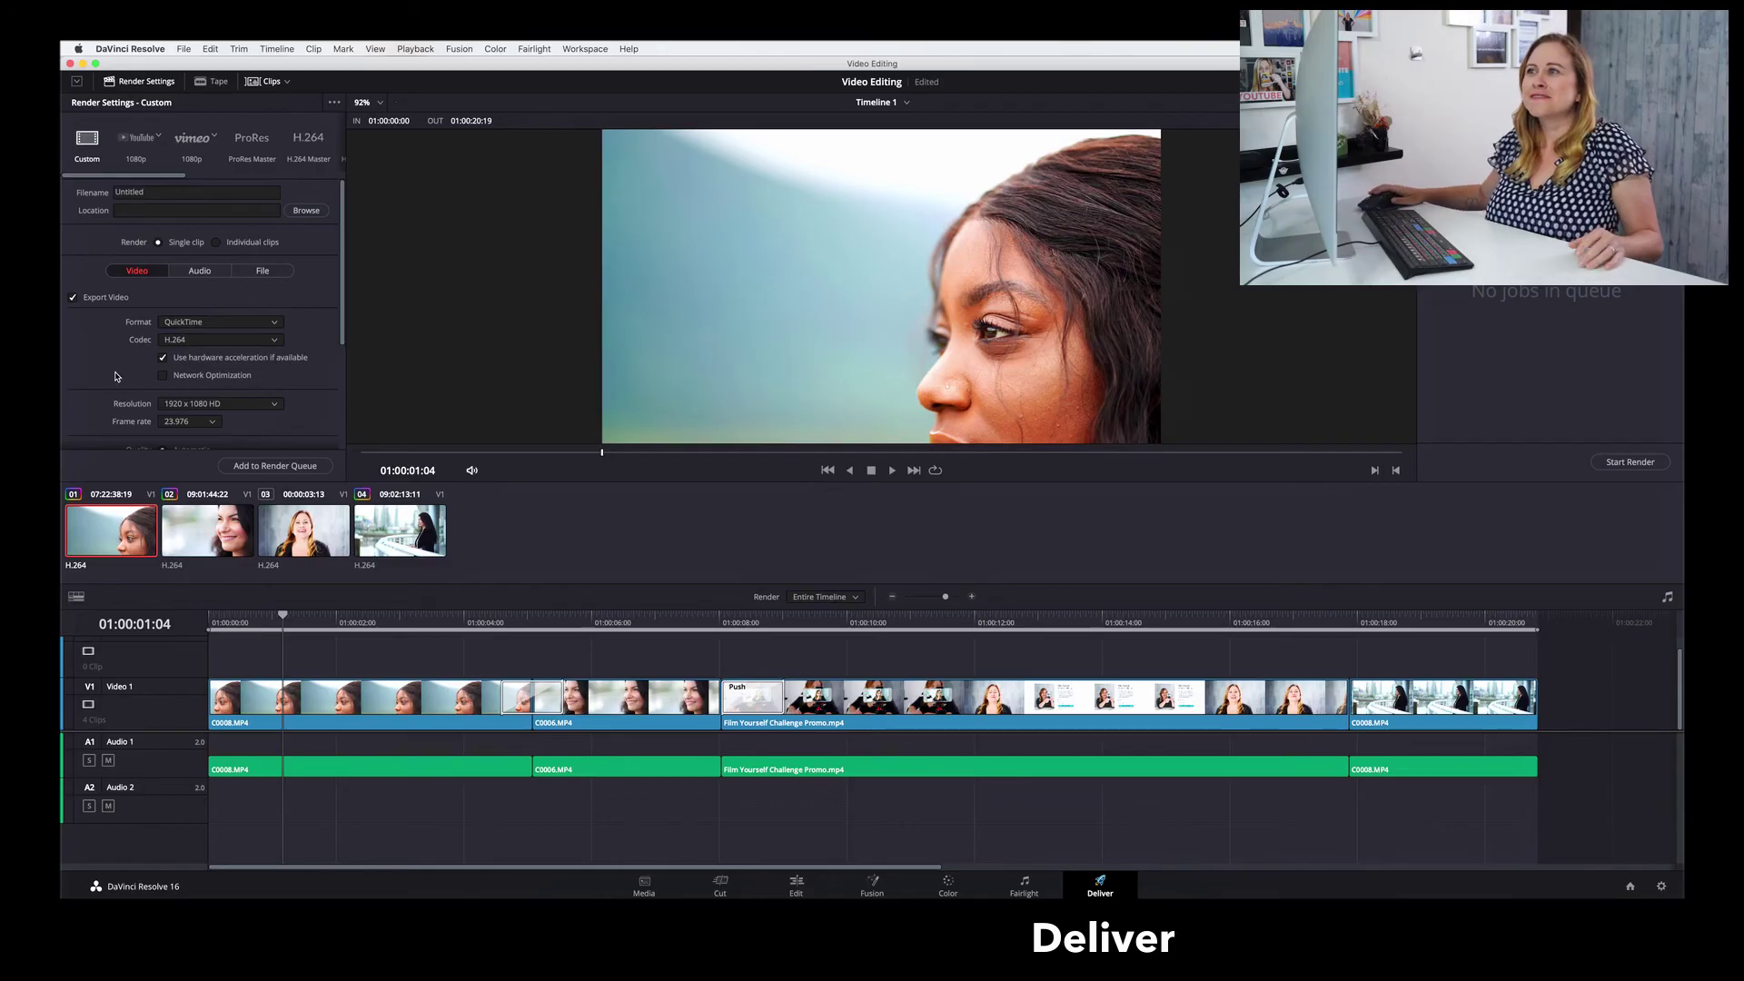
- Name the render file 'video' and set the output format to MP4
left_click(153, 193)
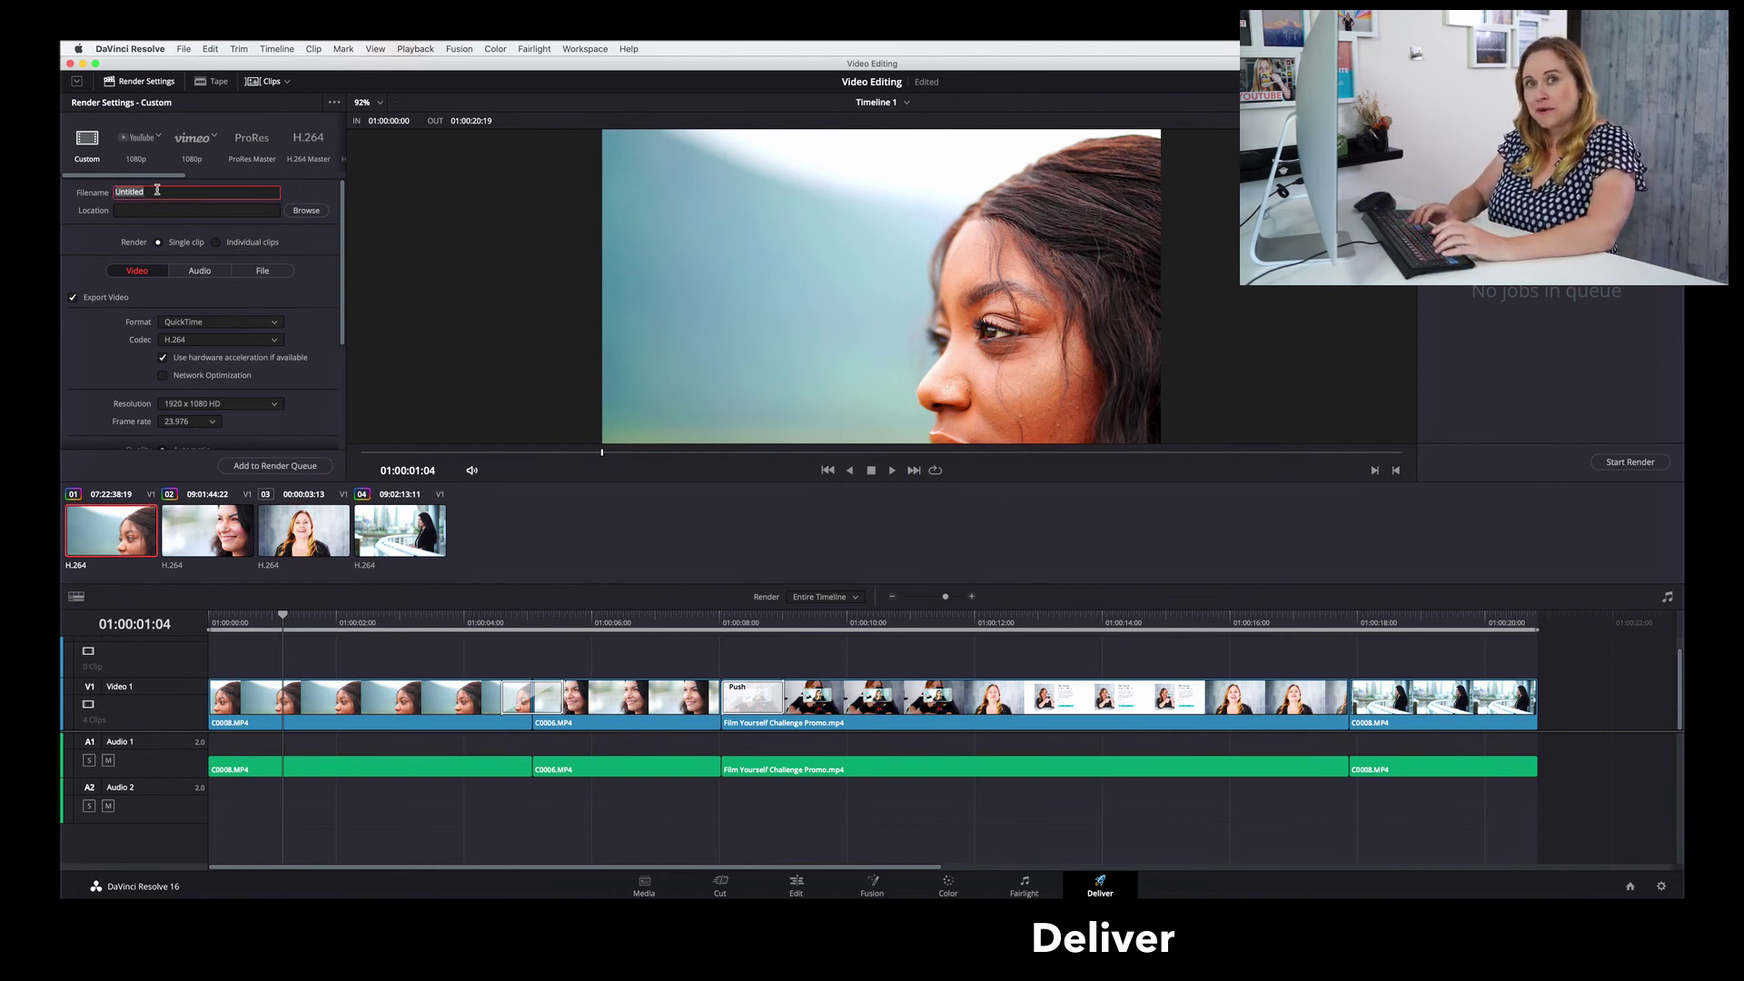
type("video")
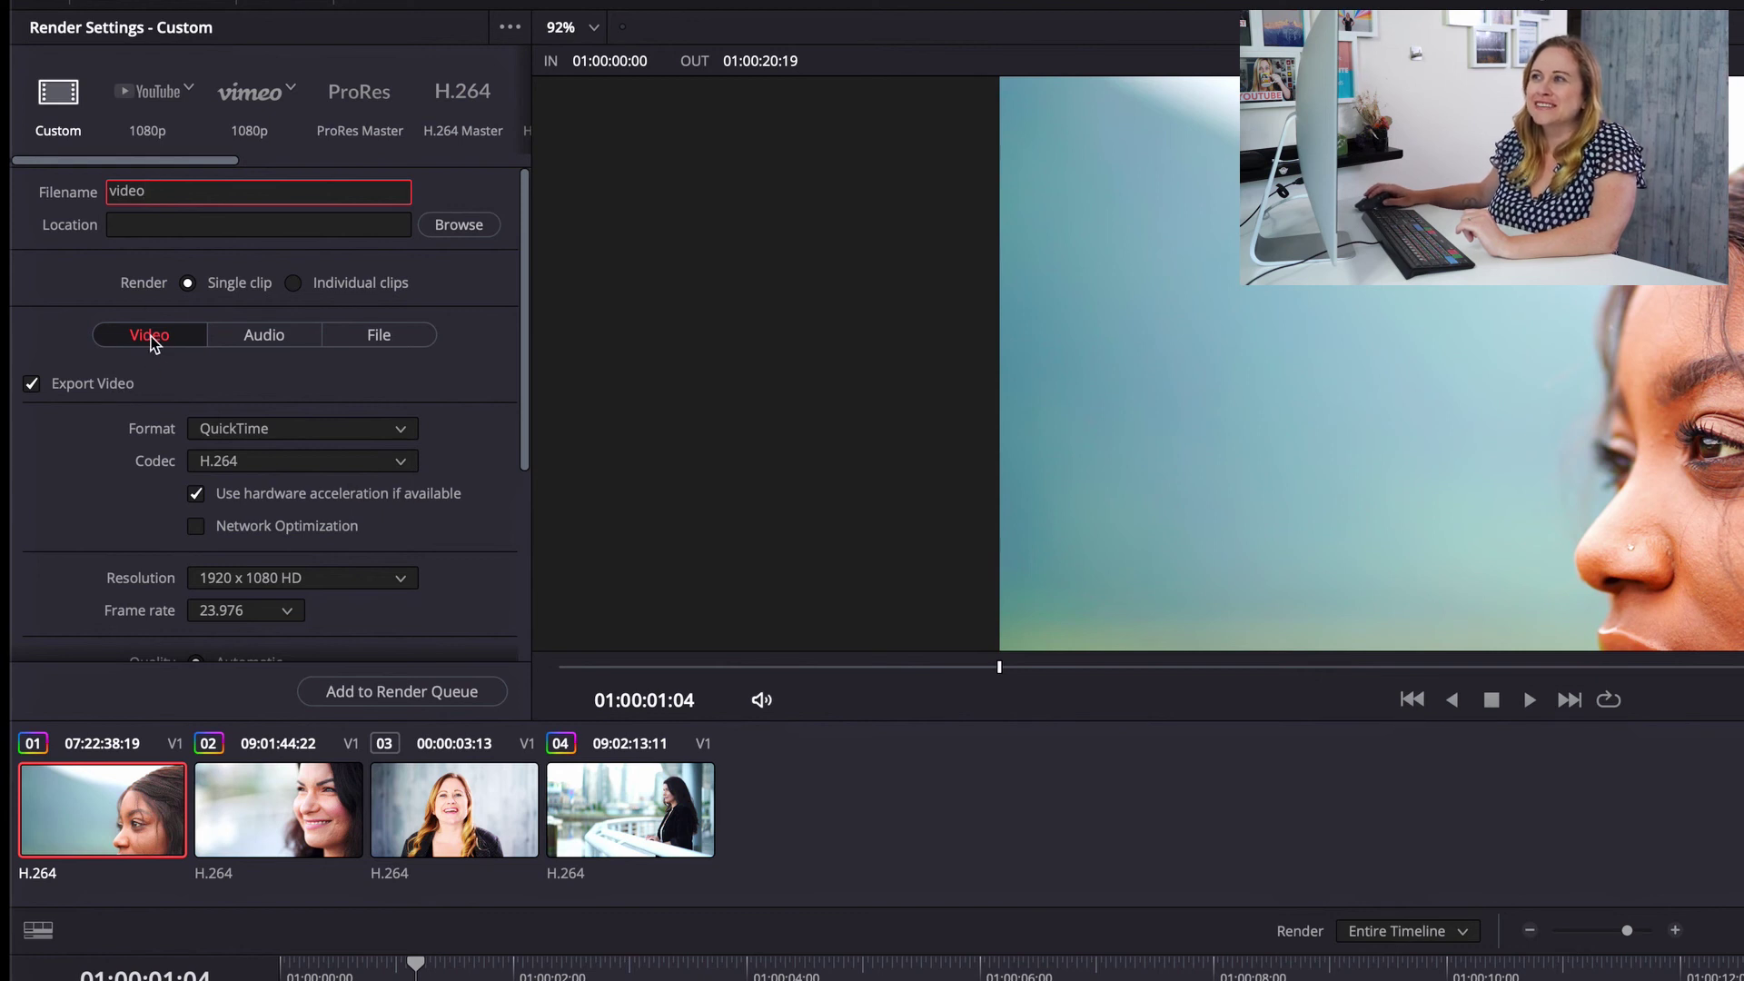
left_click(265, 430)
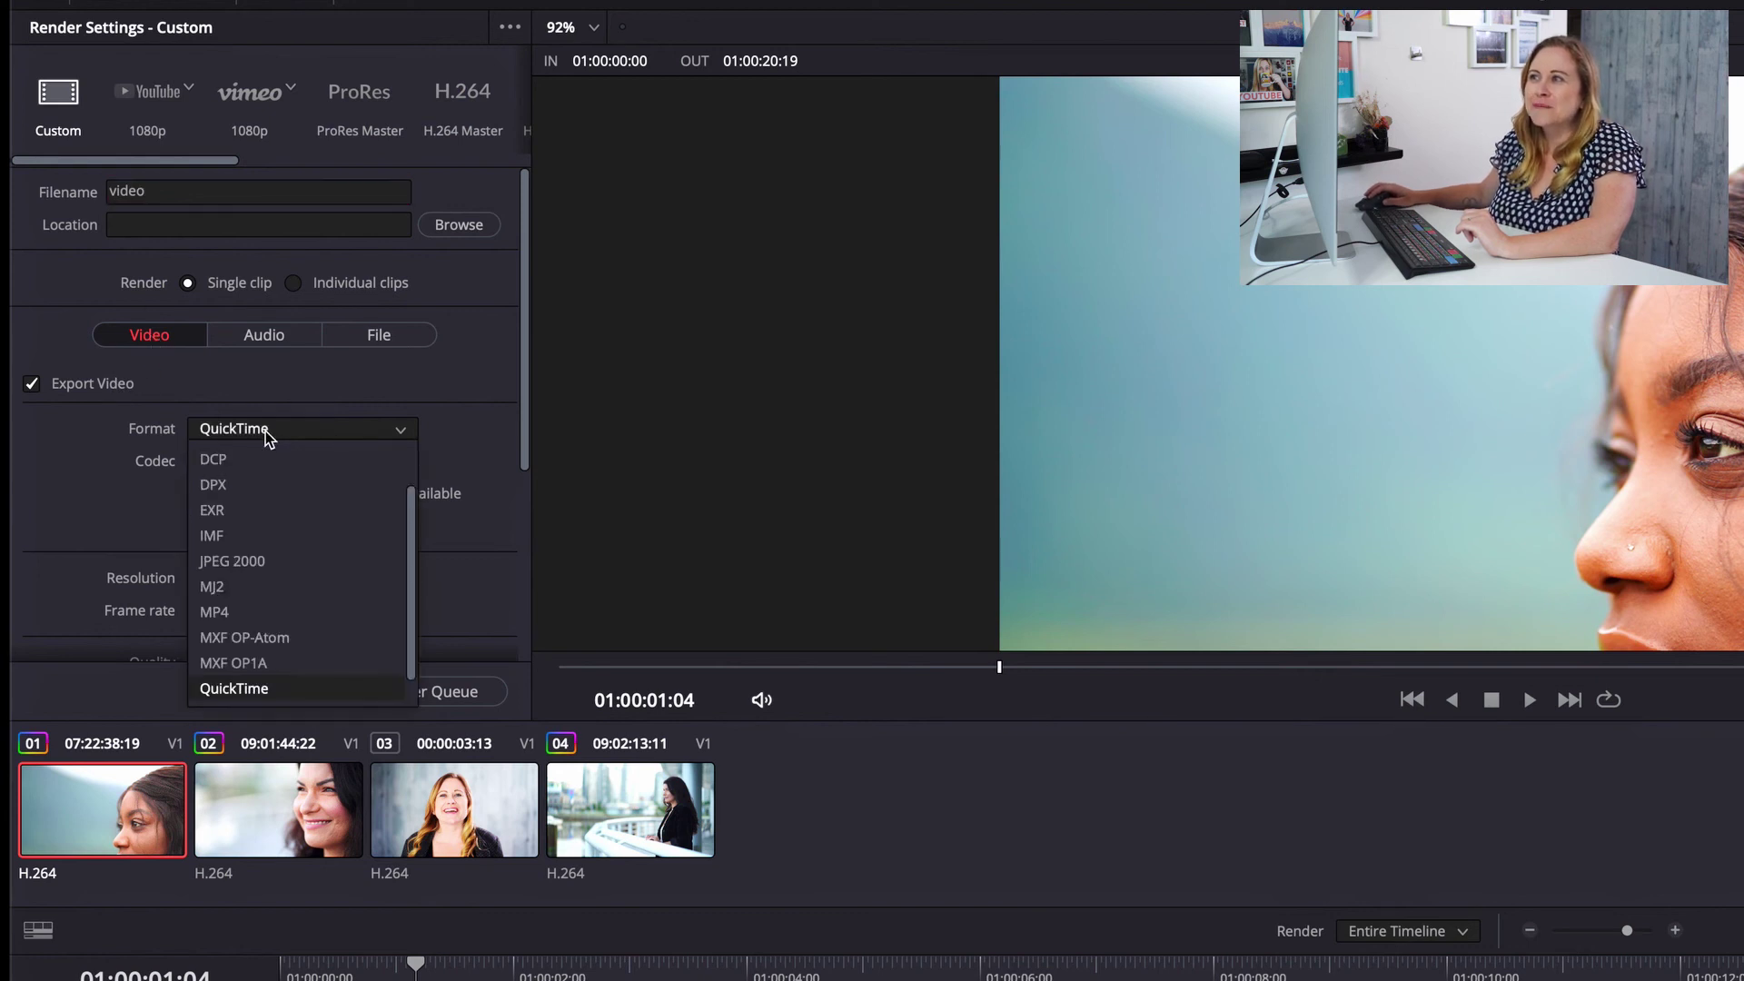
left_click(276, 610)
scroll(368, 521, "down", 5)
scroll(370, 523, "up", 5)
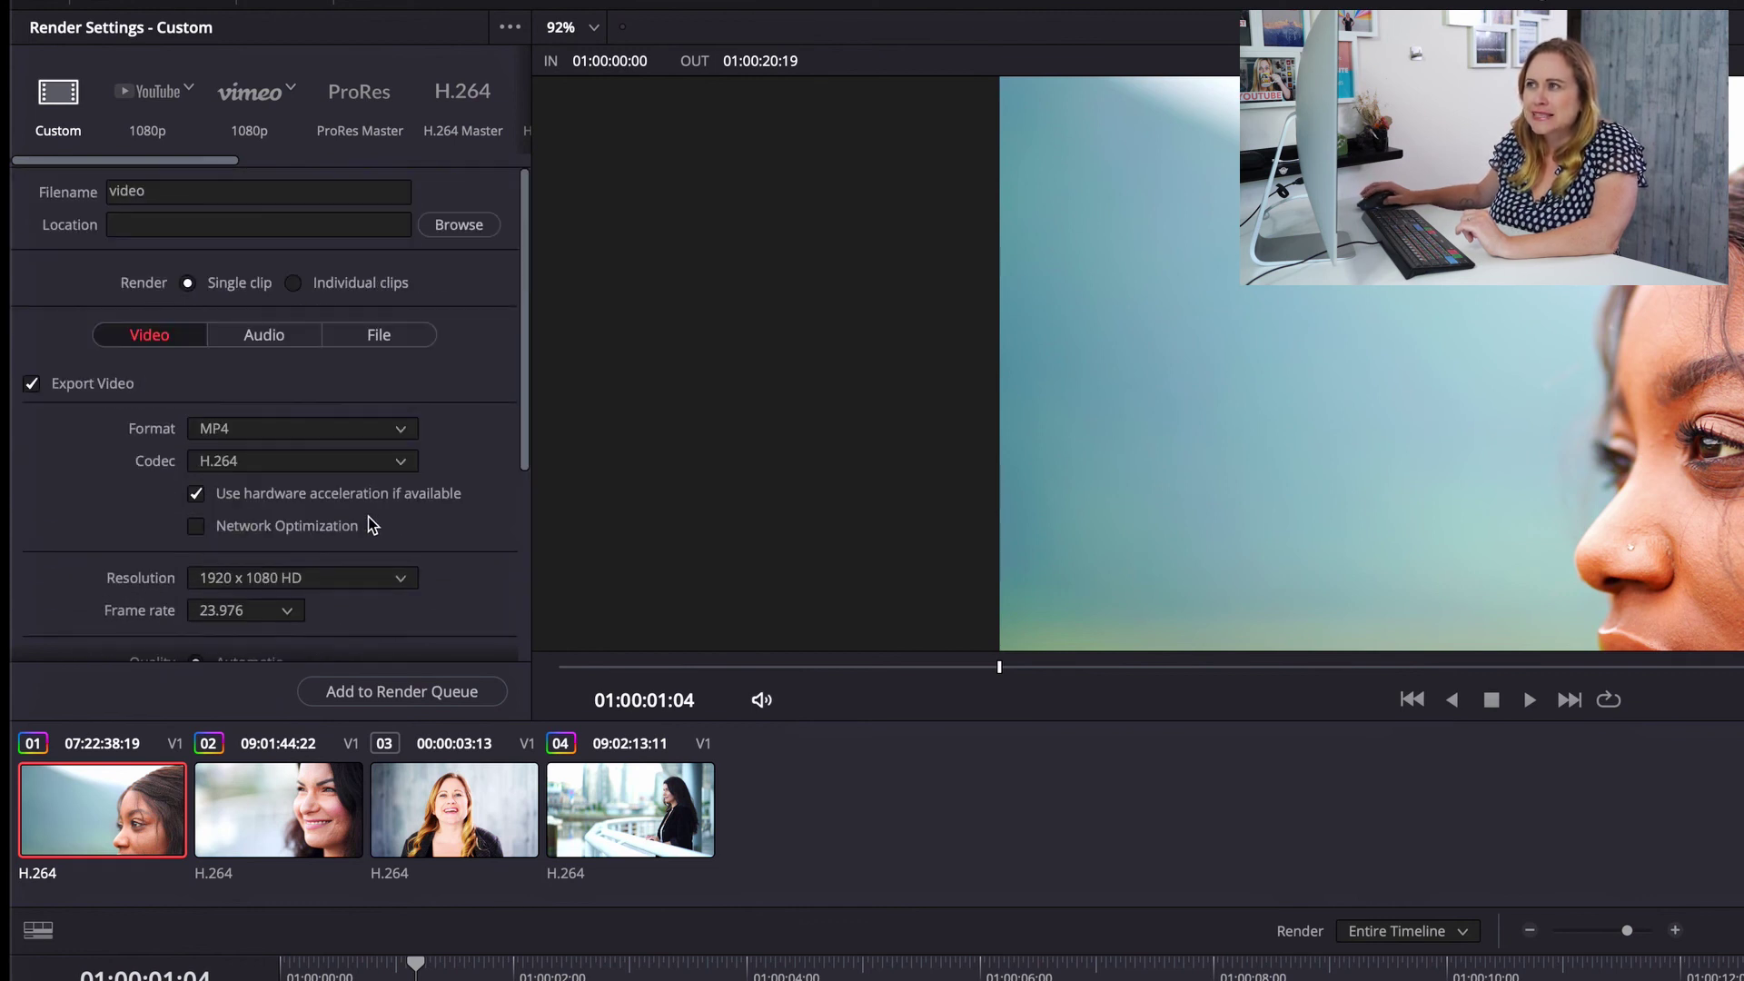
- Review the Audio and File render settings, keeping audio export enabled
left_click(287, 341)
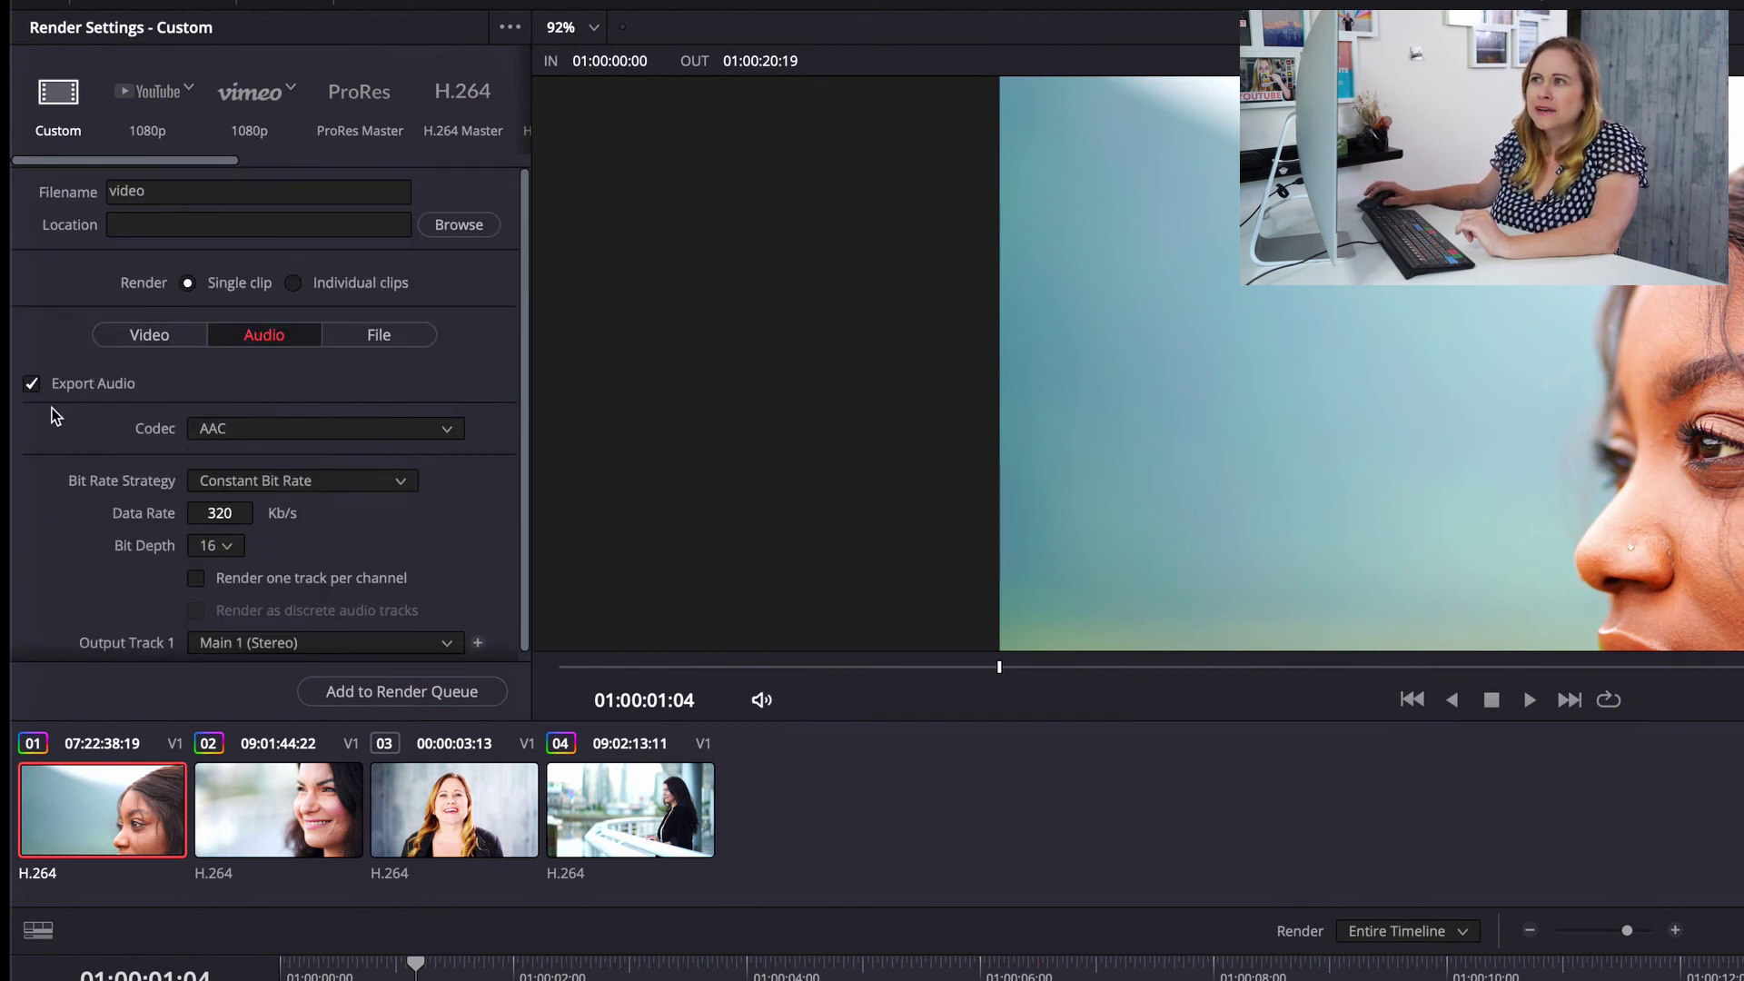
left_click(36, 387)
left_click(36, 391)
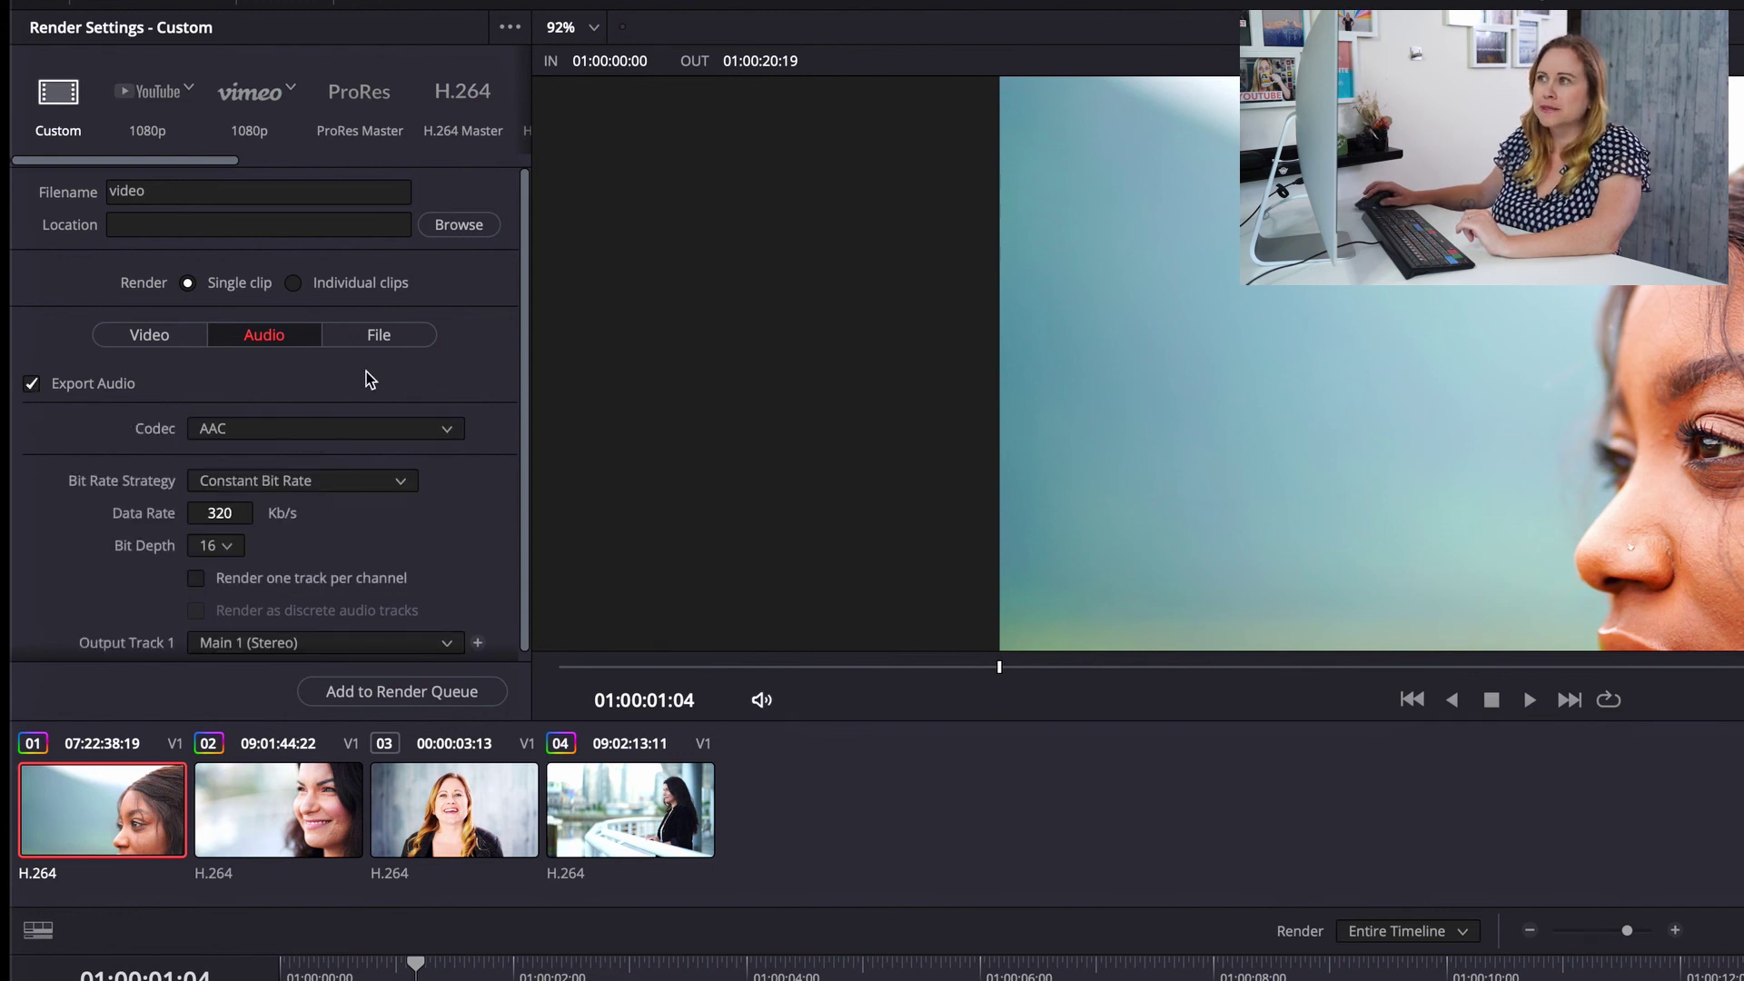
left_click(391, 340)
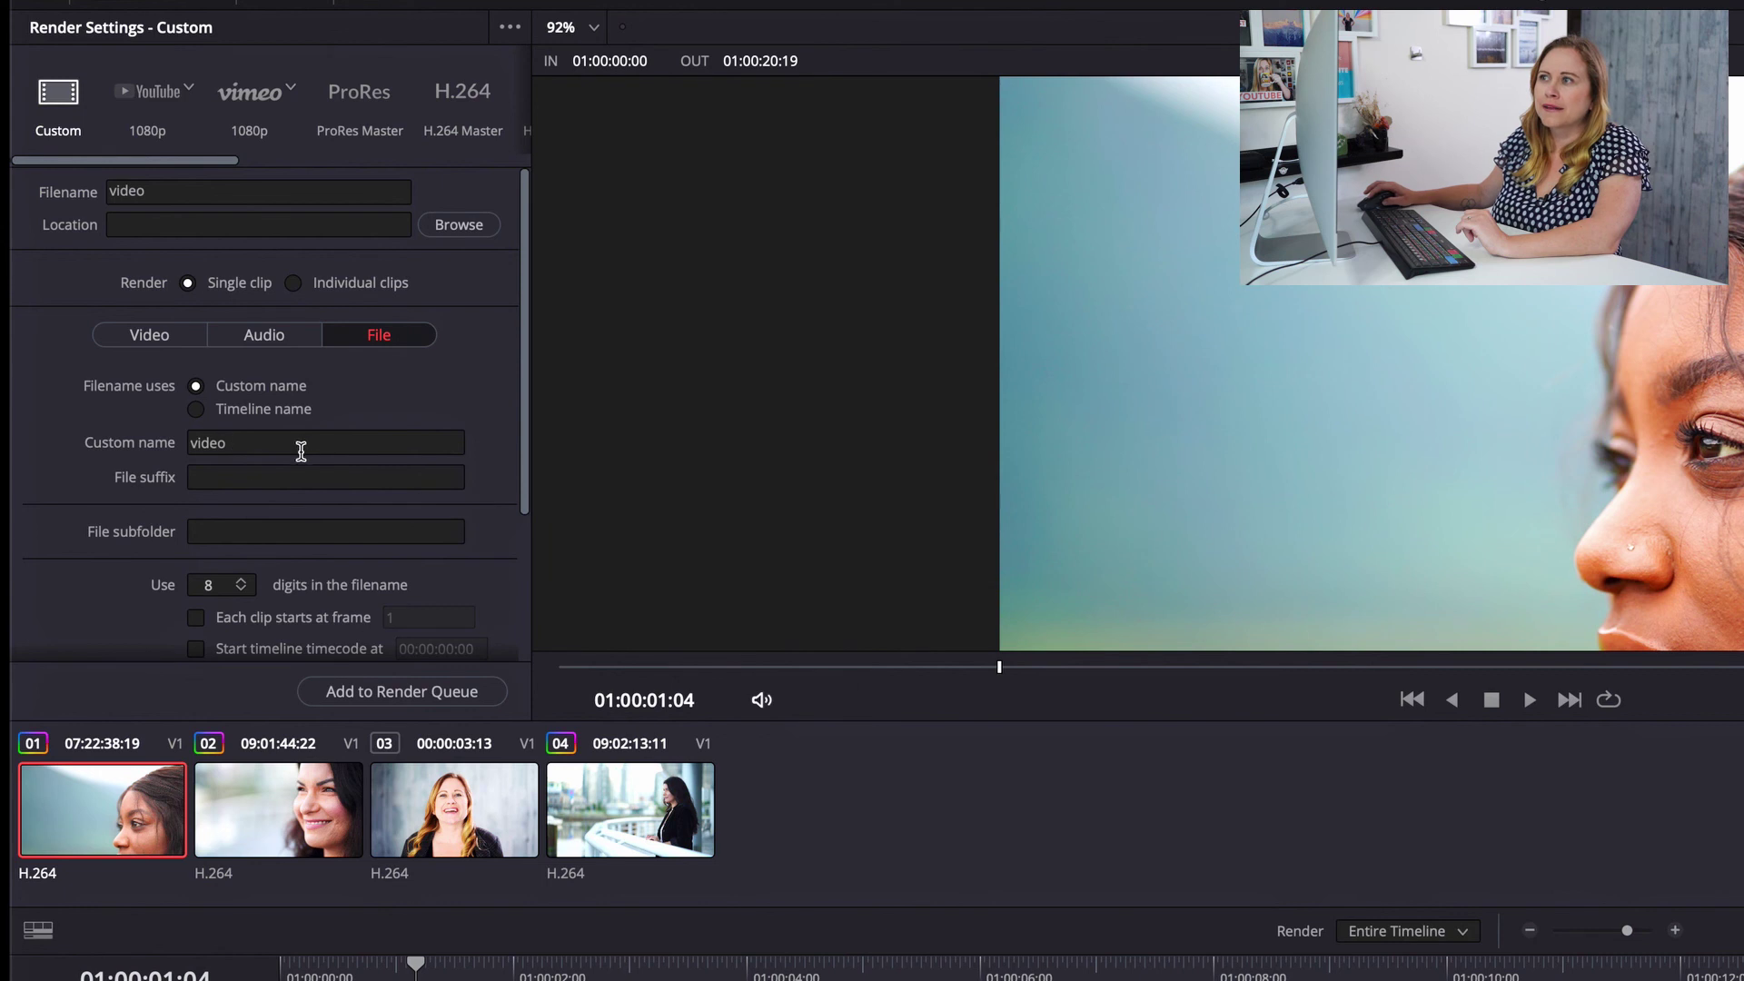
left_click(149, 334)
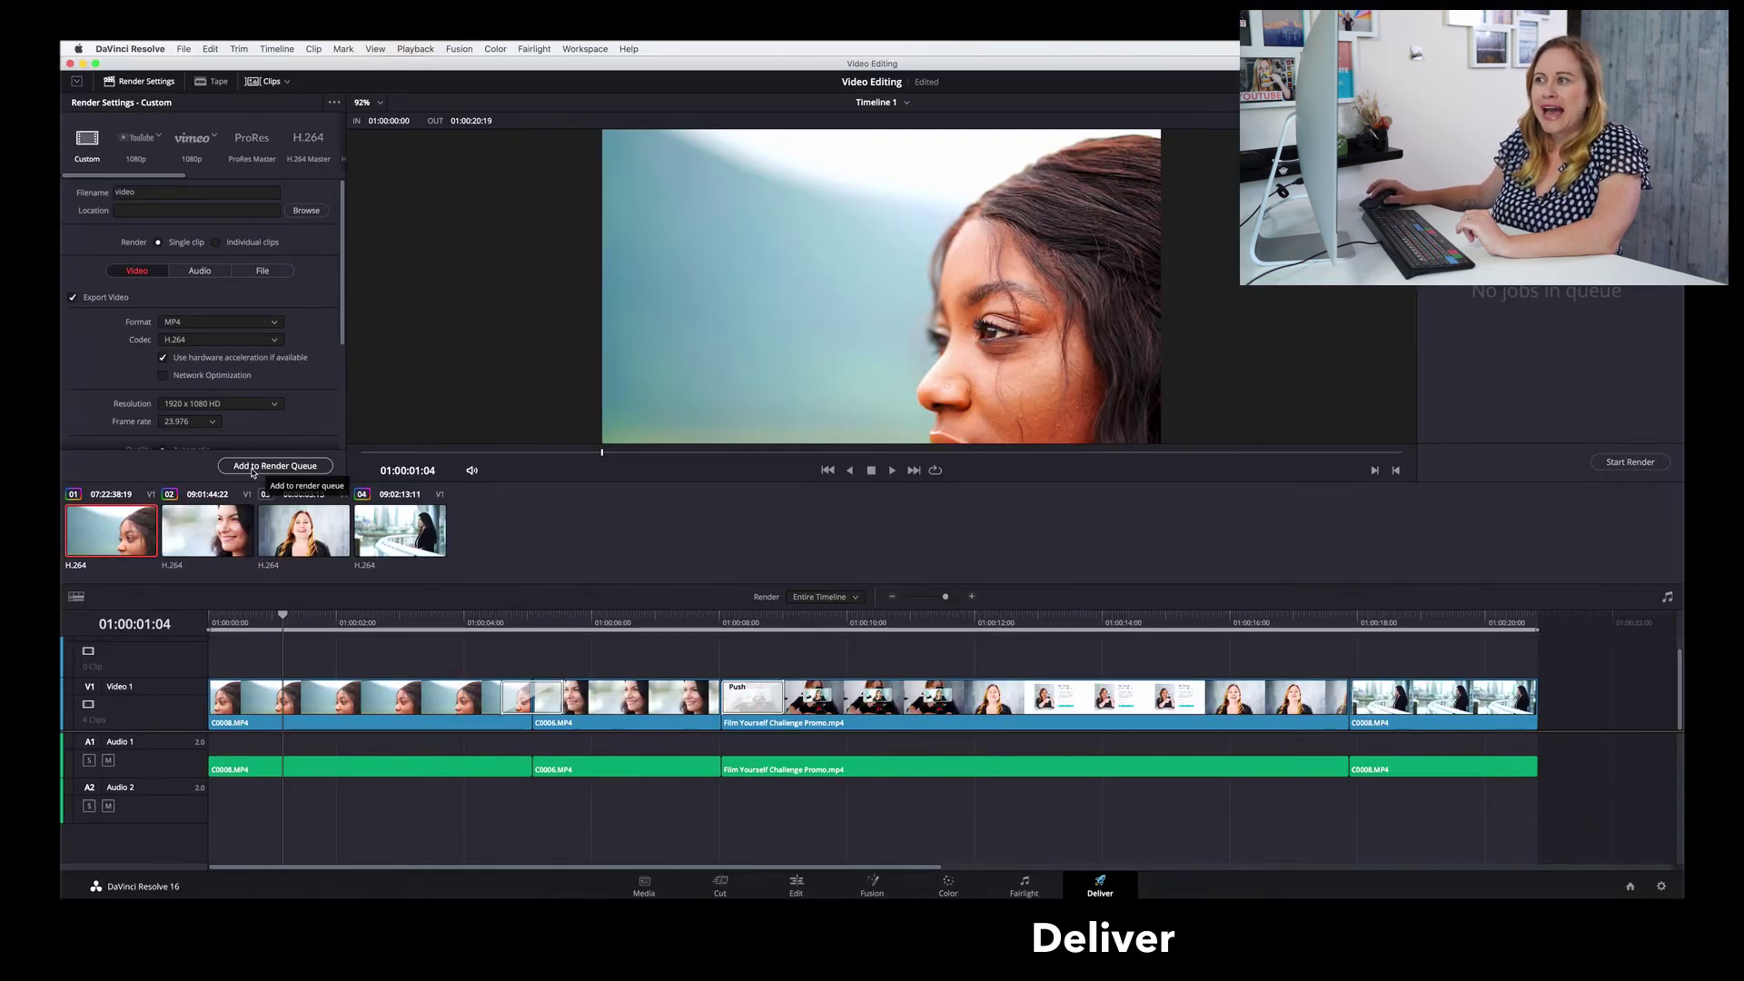
left_click(253, 467)
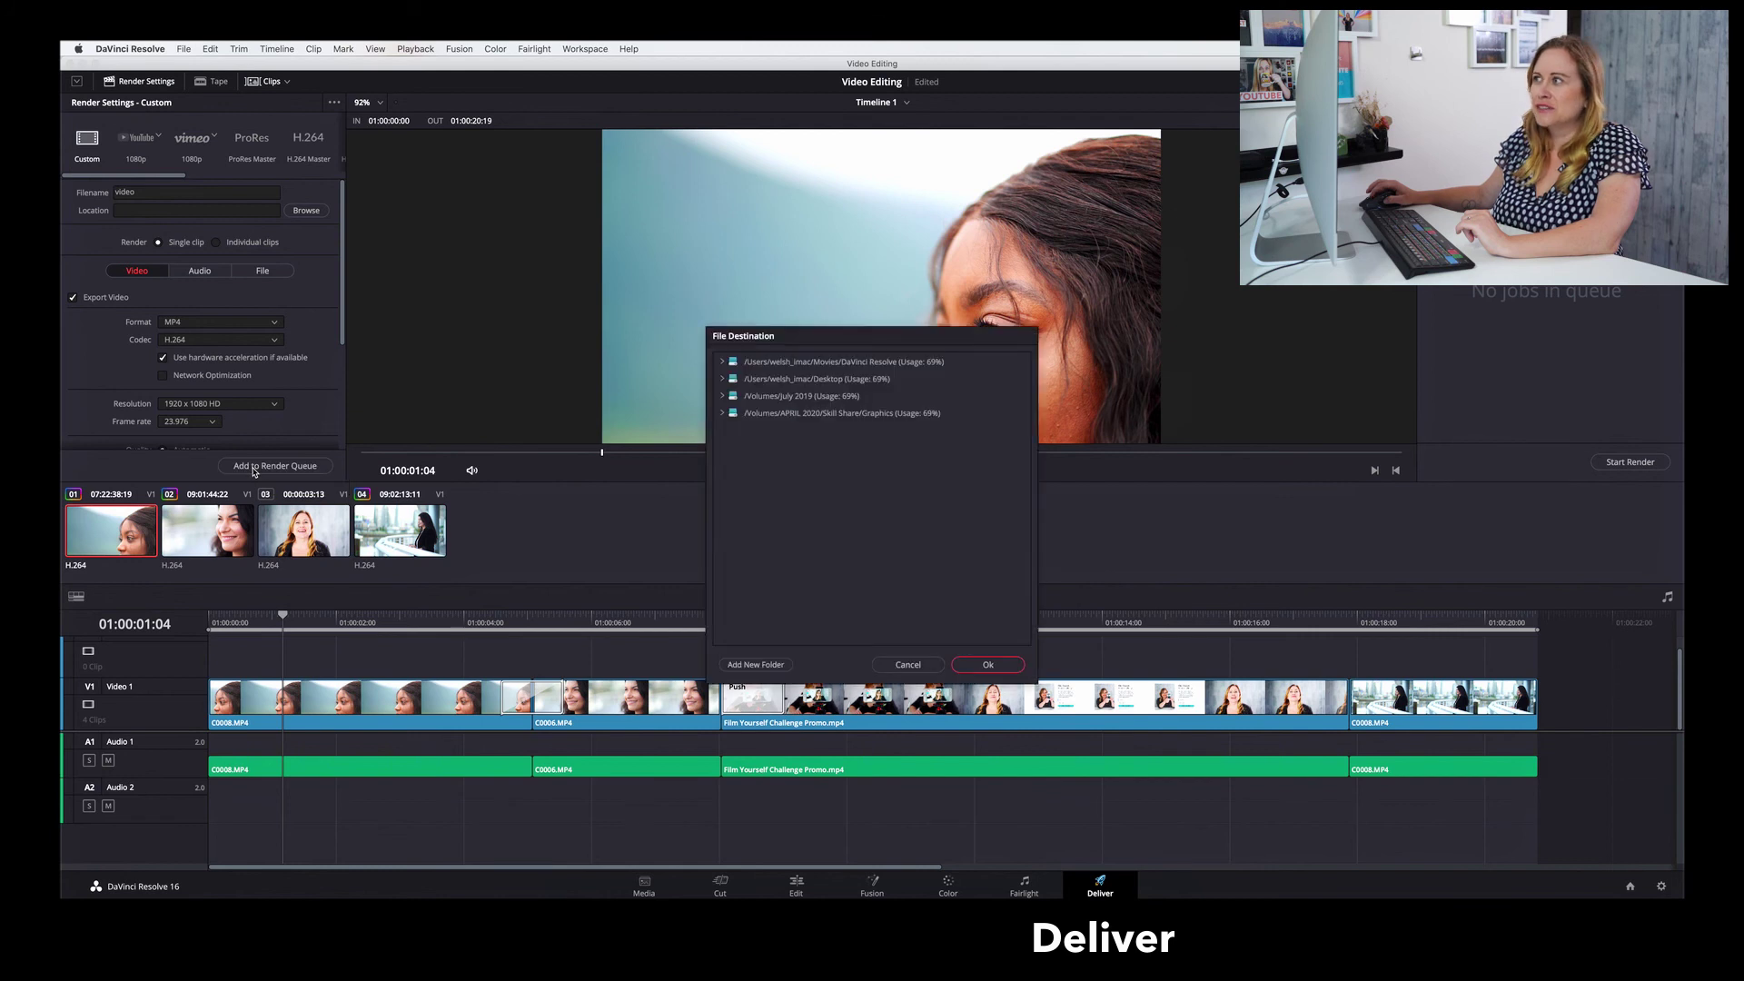
- Set the render destination to the Desktop and start rendering the queued job
left_click(828, 393)
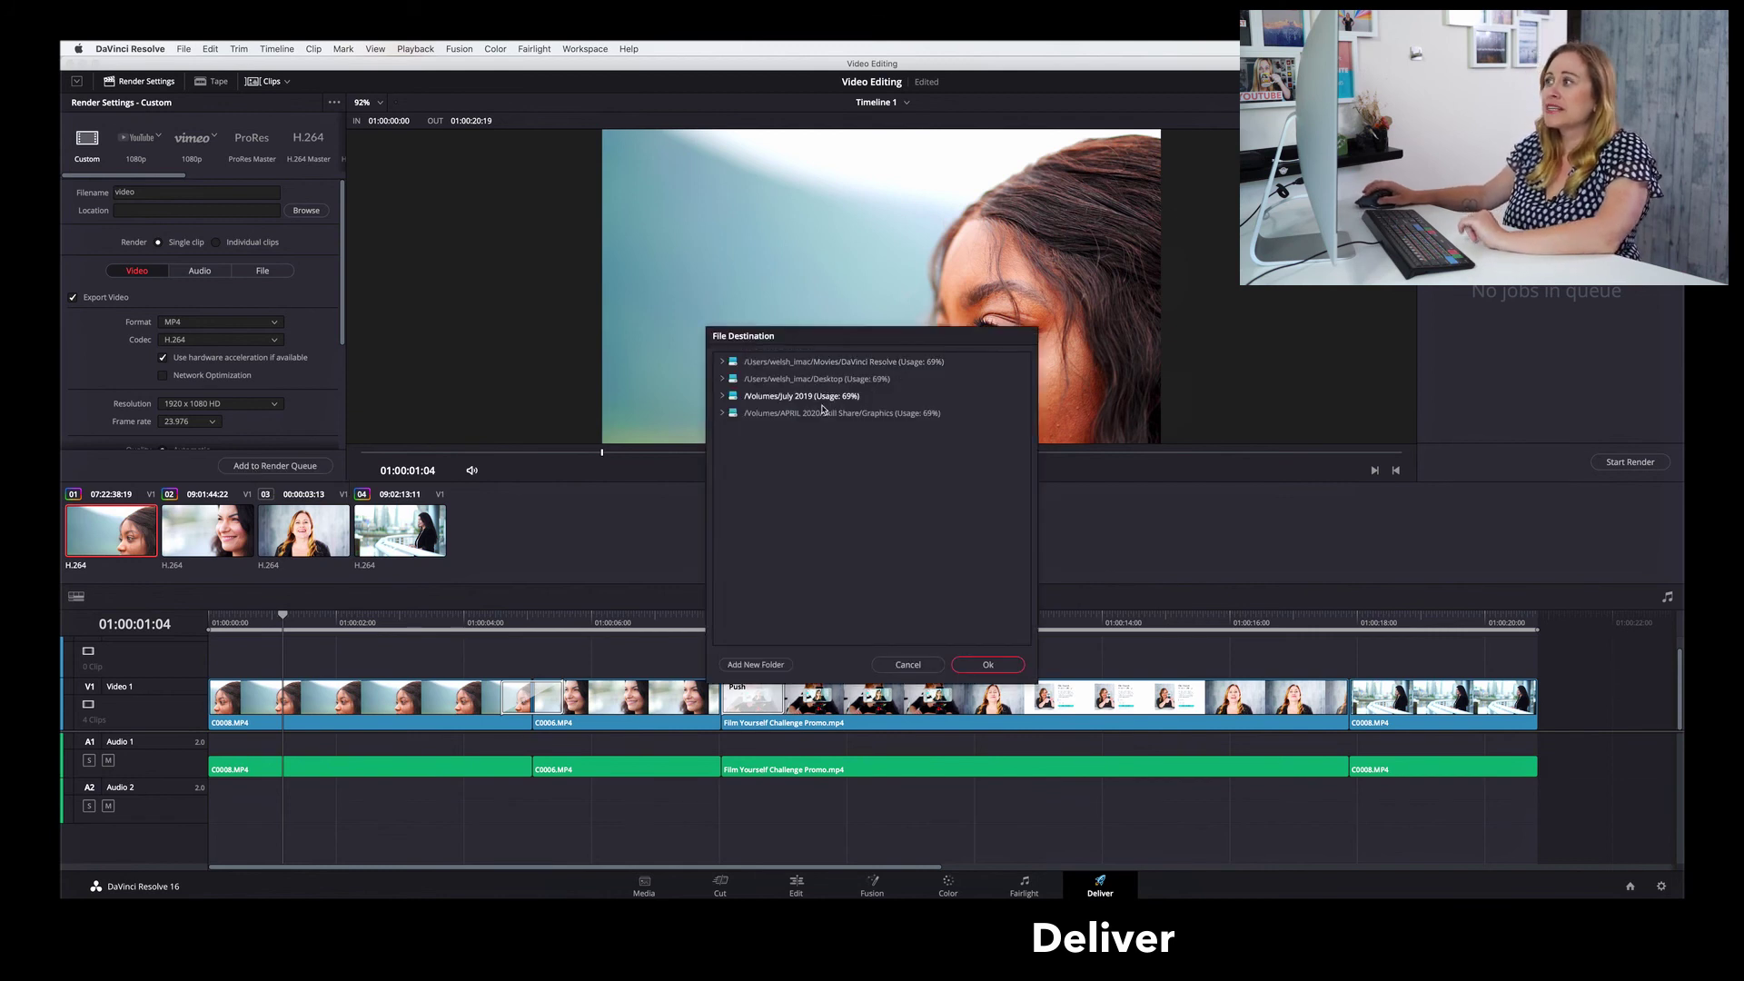
left_click(826, 380)
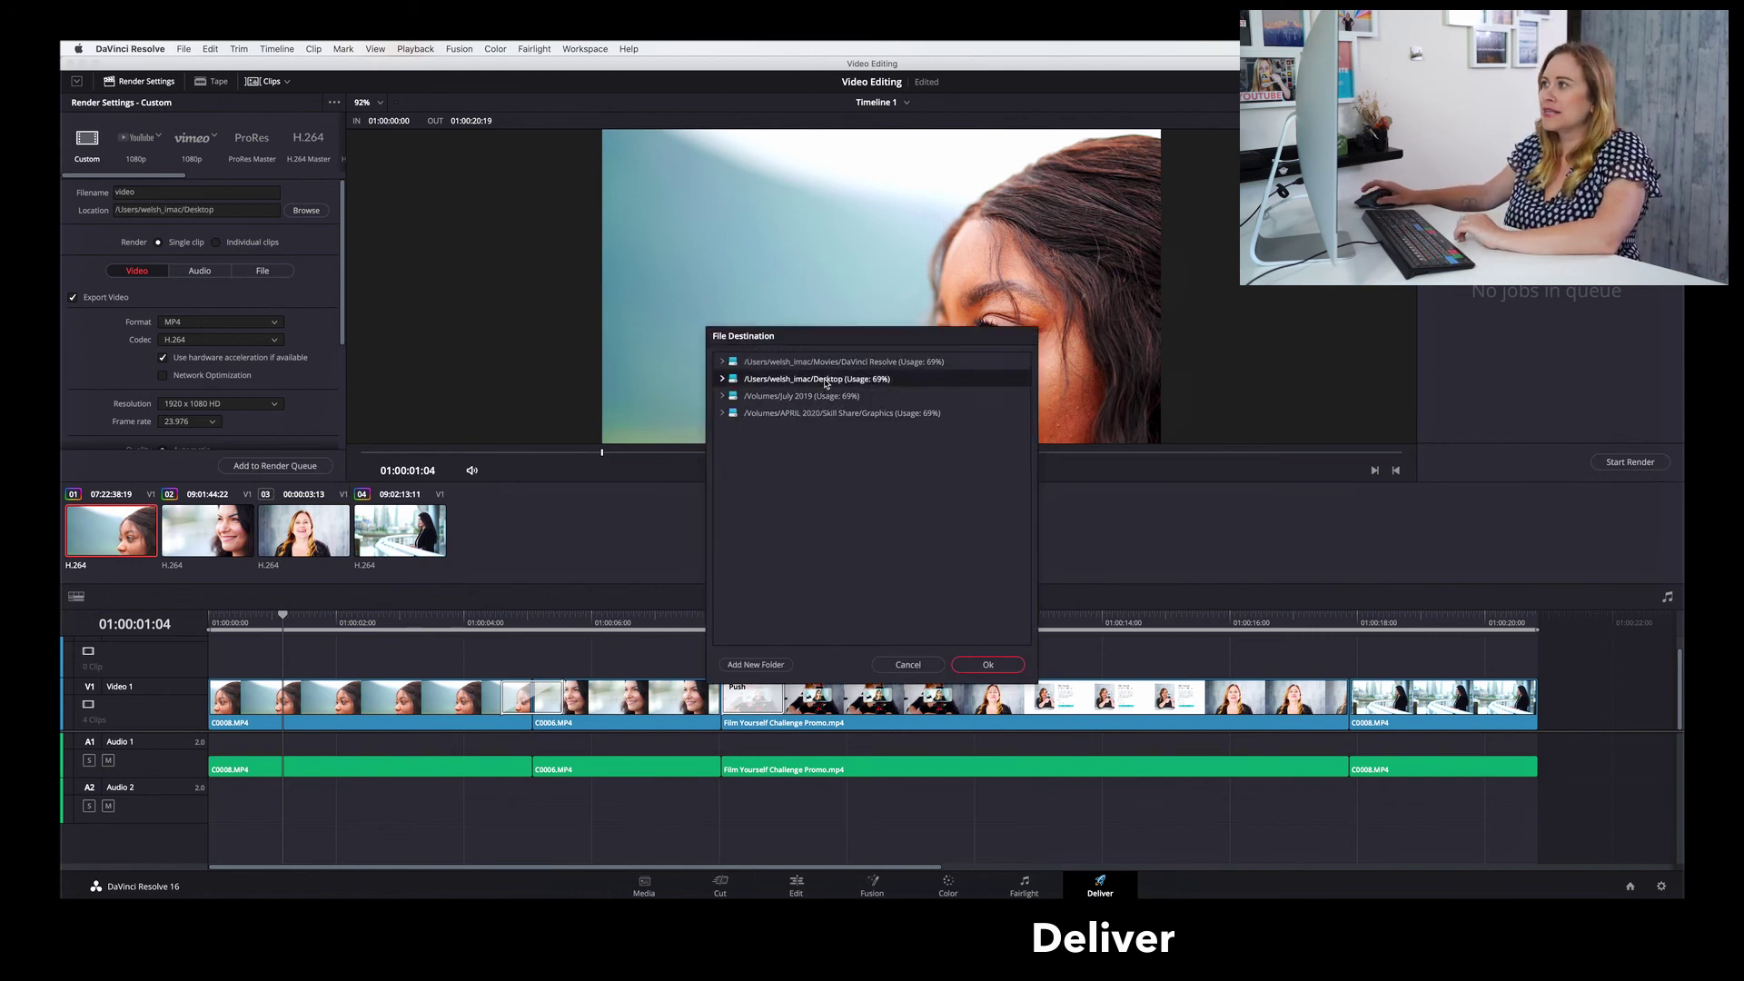
left_click(987, 664)
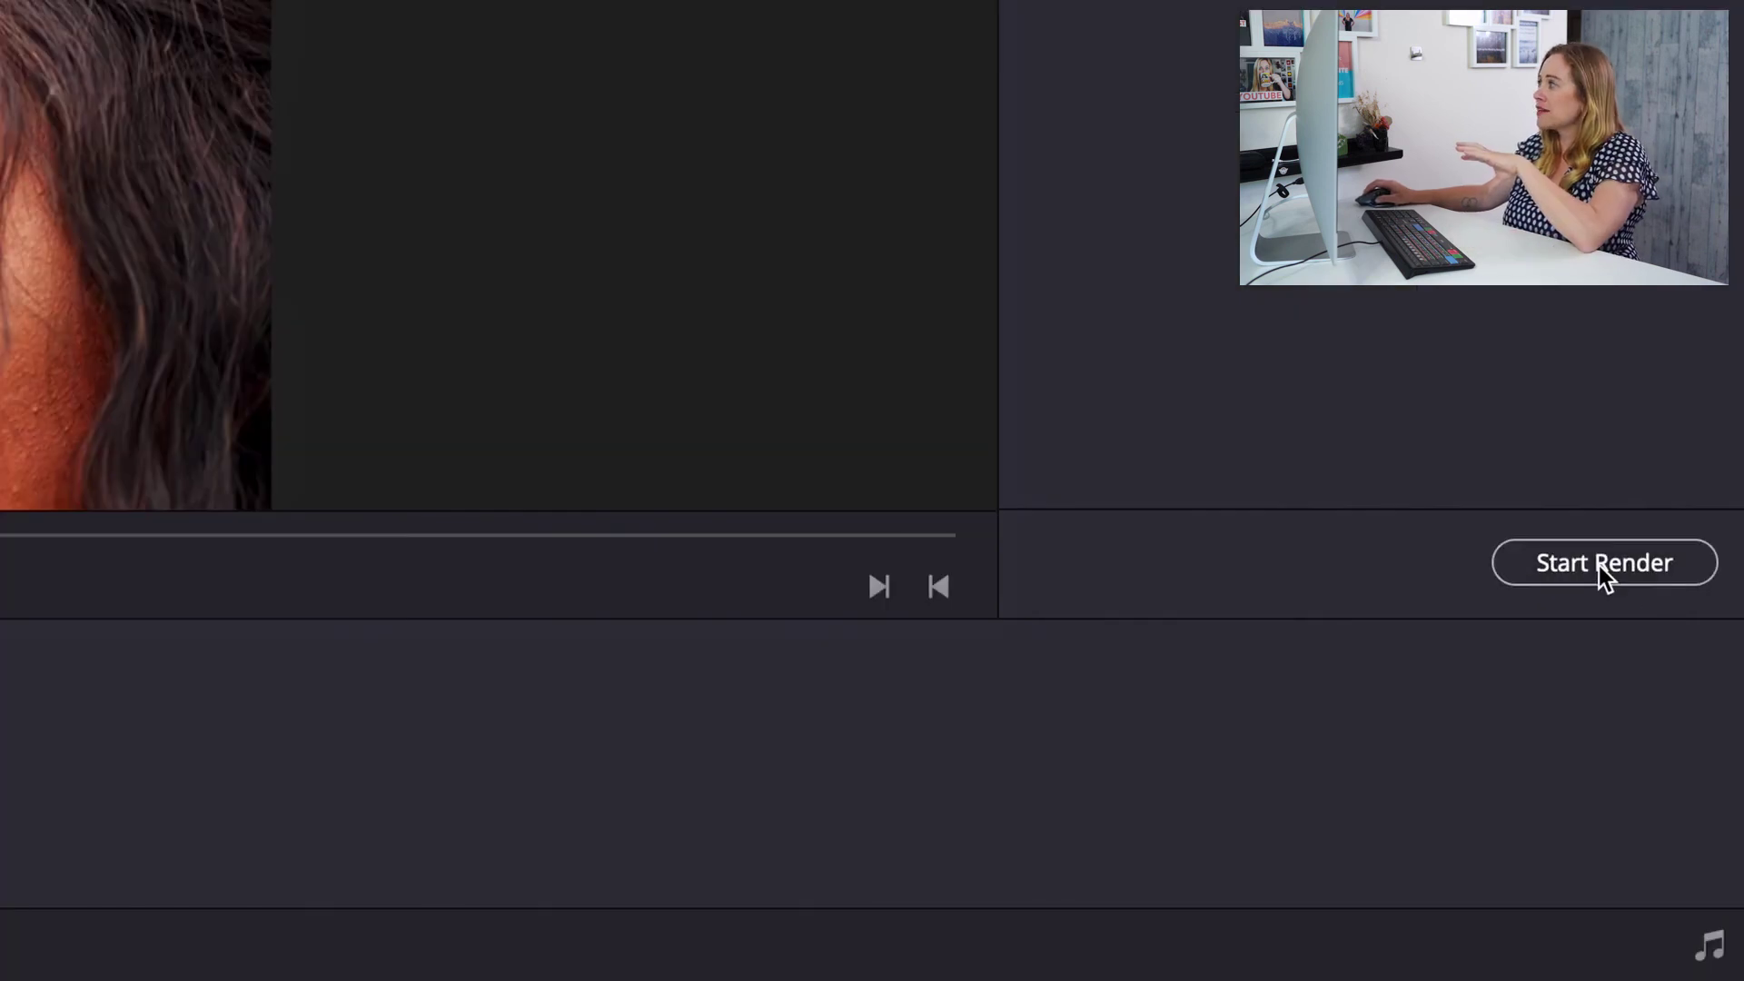
left_click(1603, 568)
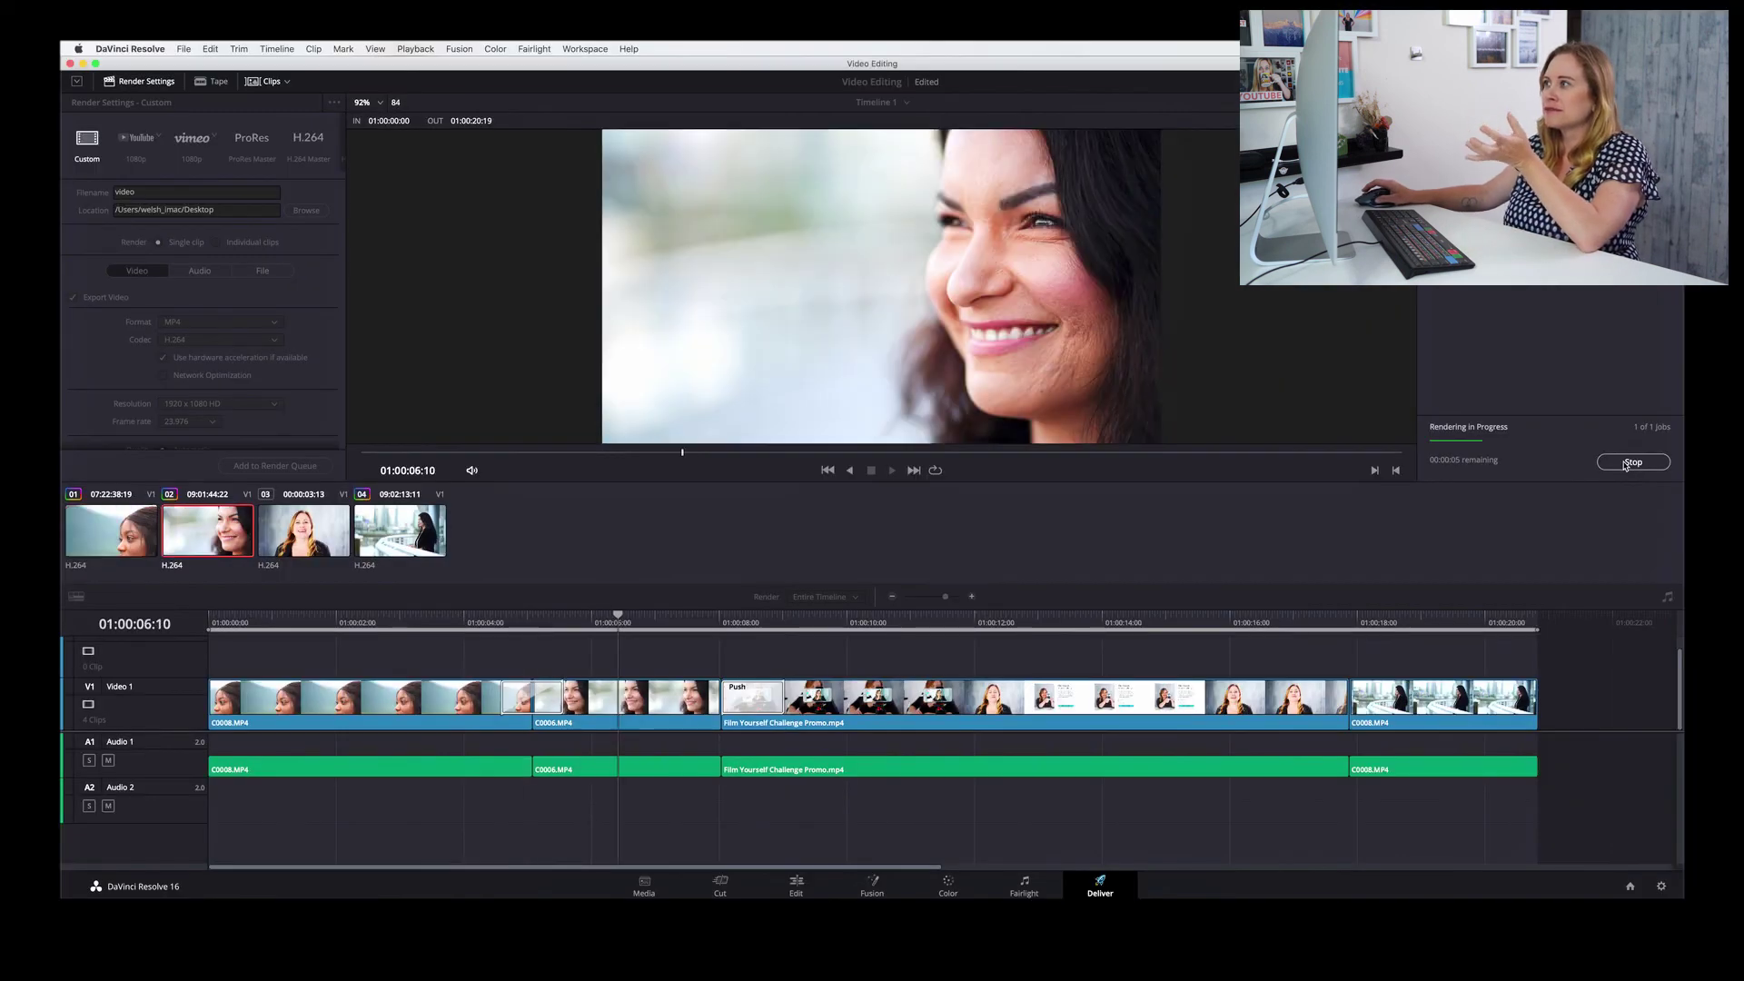